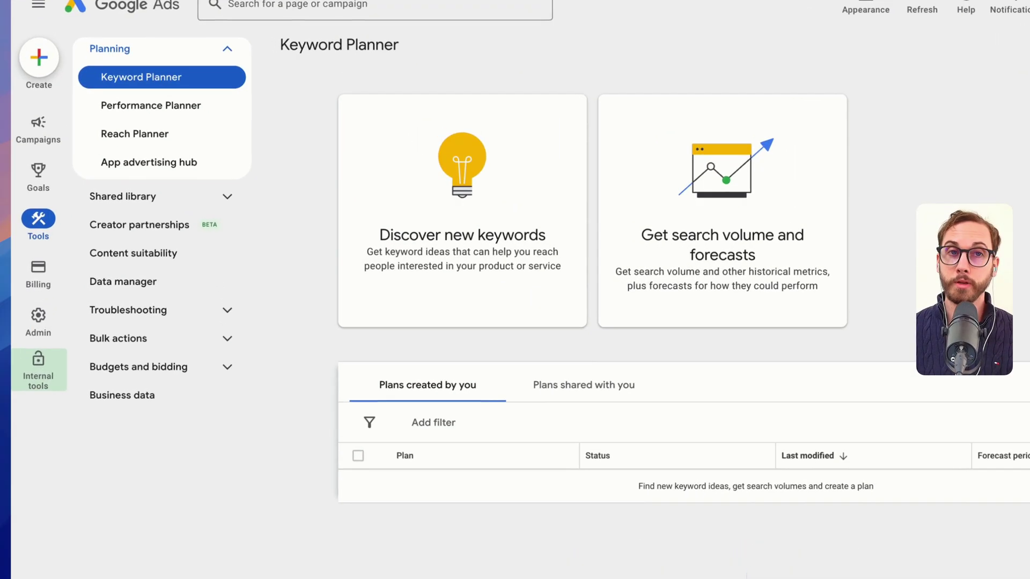
Switch to the Chrome Web Store page for the Google Keyword Getter extension.
left_click(303, 47)
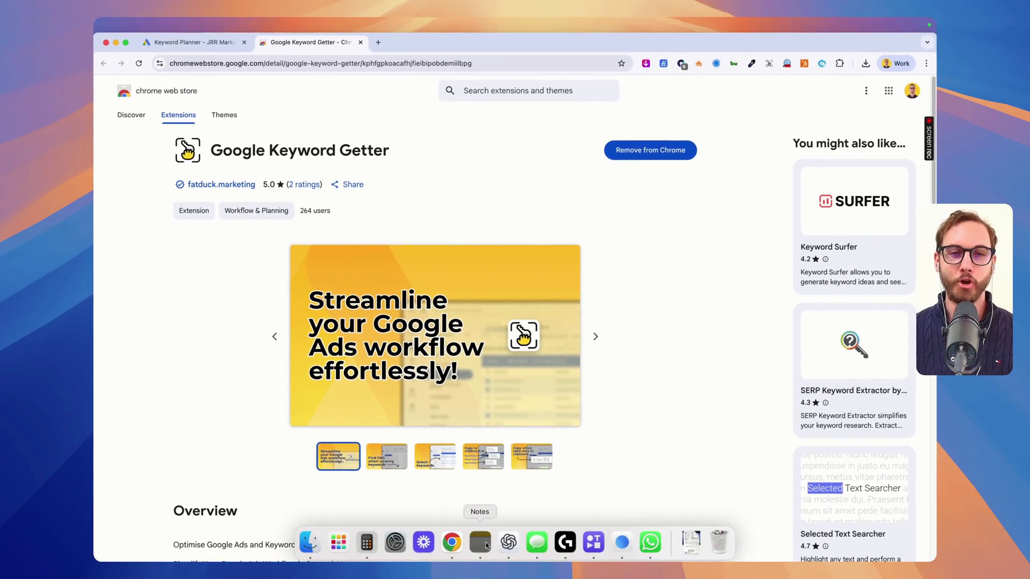
Glance over the DENTIST IN MELBOURNE campaign note, then head back toward Keyword Planner.
left_click(482, 542)
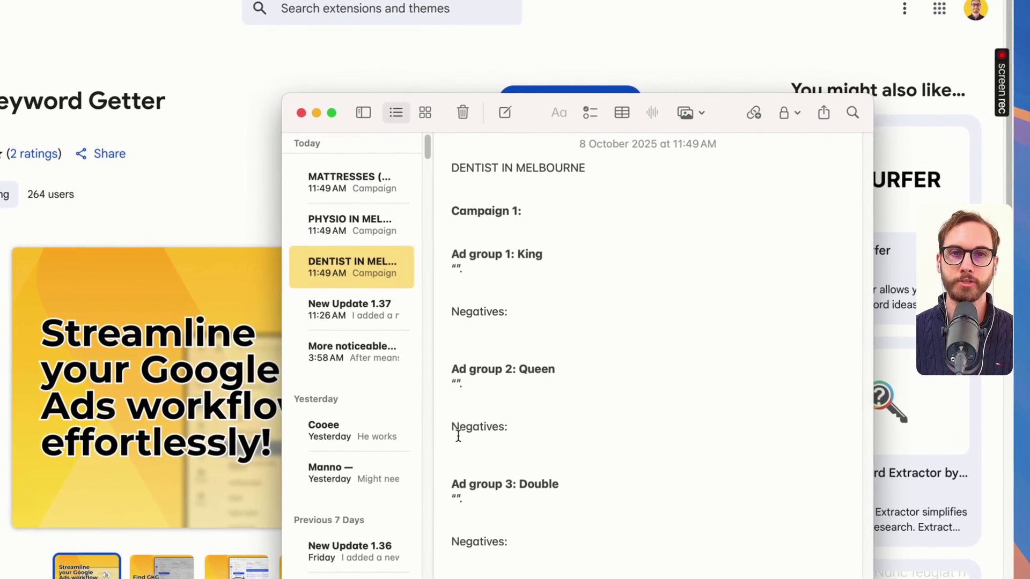
left_click(191, 322)
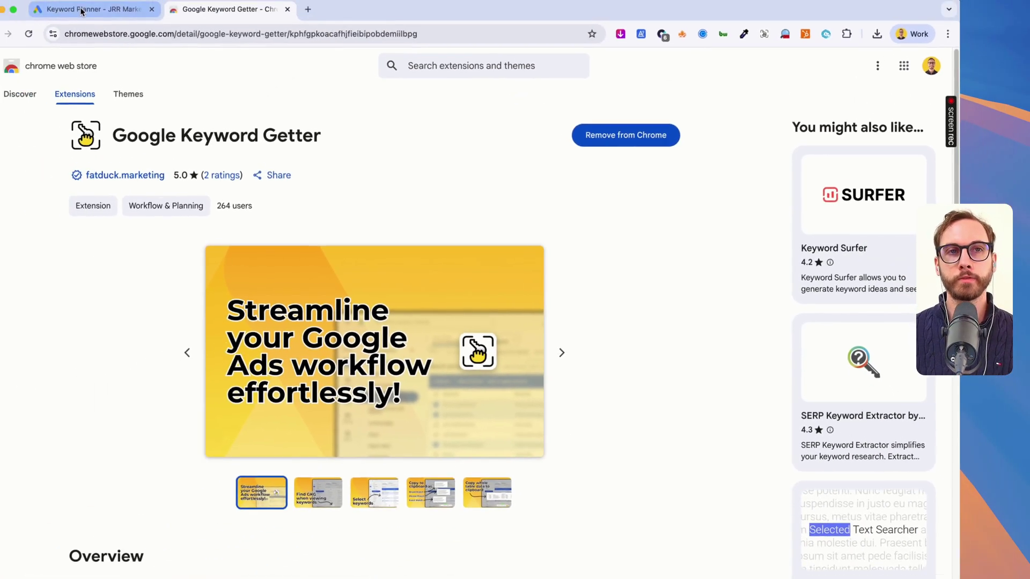
Bring Keyword Planner forward on its start page with Discover new keywords and Get search volume and forecasts.
left_click(102, 14)
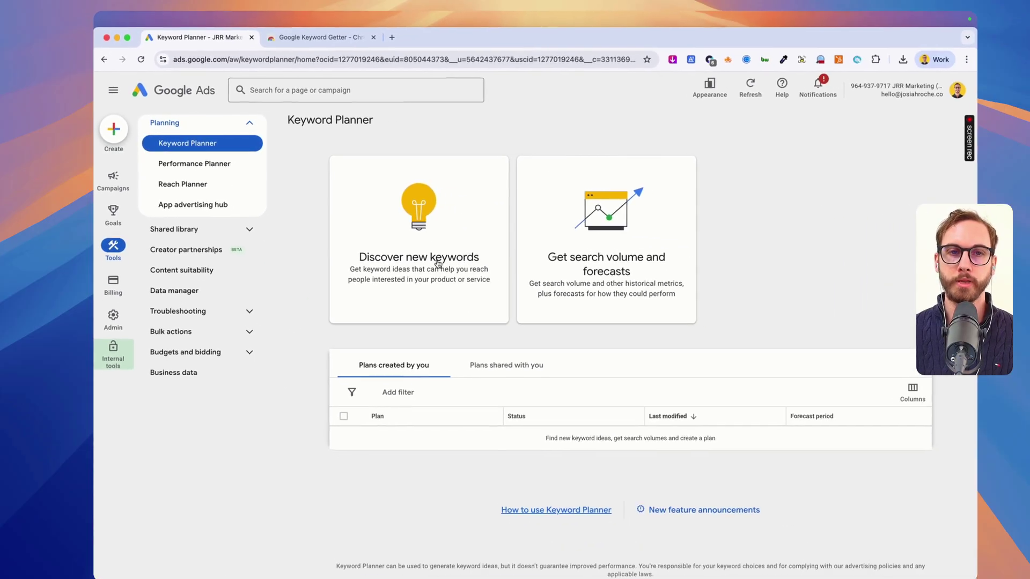
left_click(748, 368)
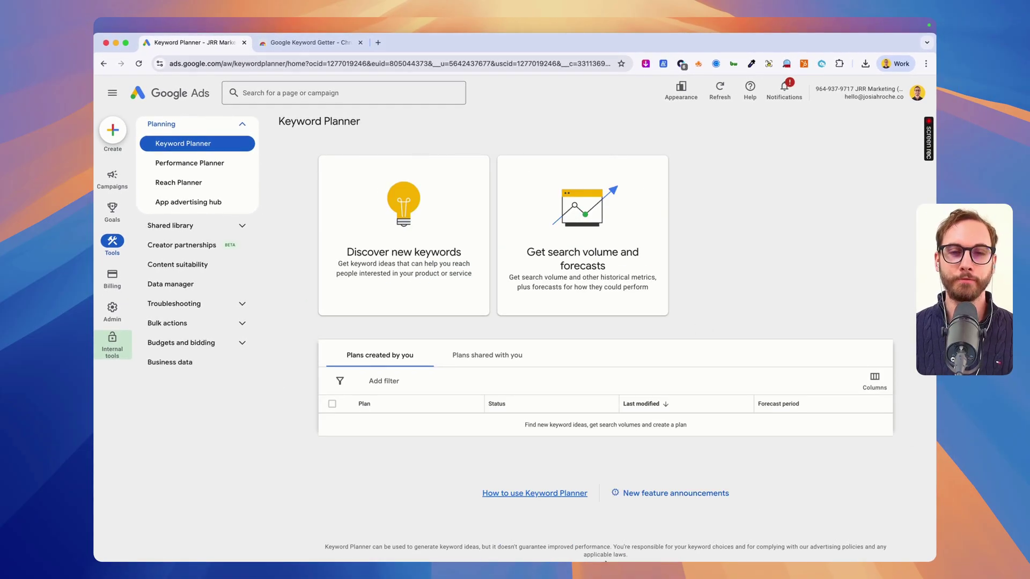
In the DENTIST IN MELBOURNE note, name Campaign 1 'MEL — ALL SERVICES'.
mouse_move(501, 558)
left_click(536, 544)
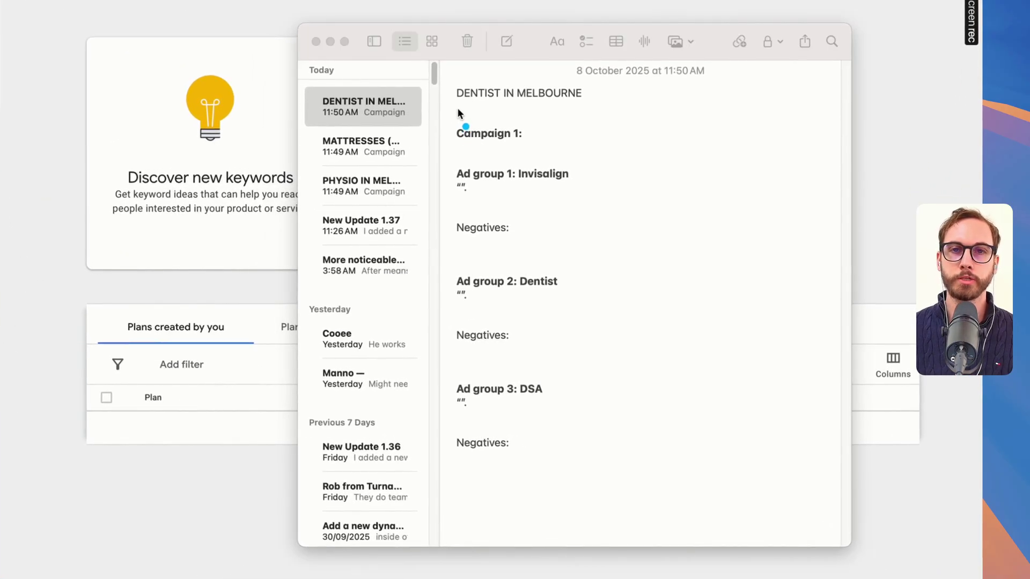
left_click_drag(526, 166, 642, 166)
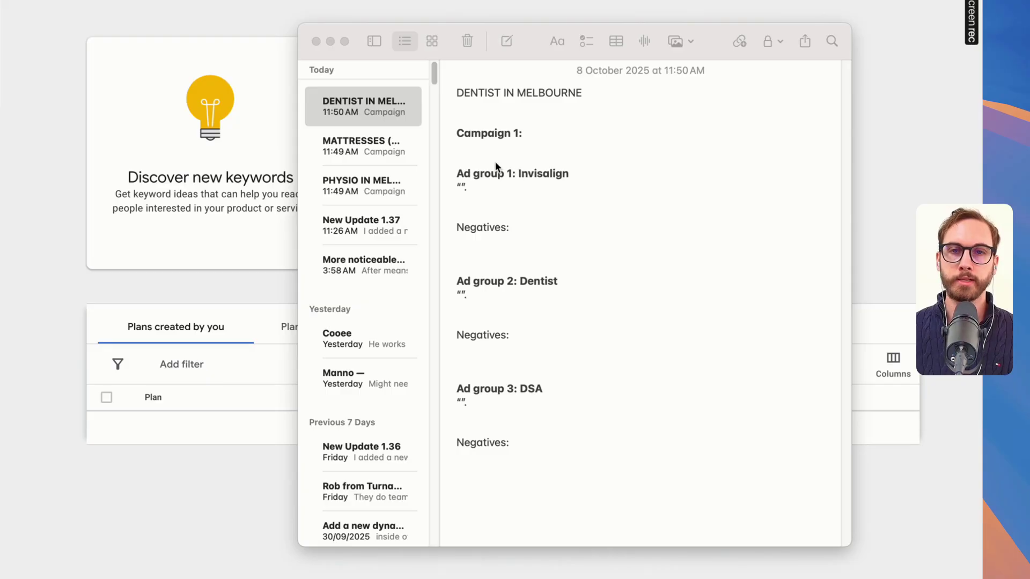
left_click_drag(532, 133, 588, 139)
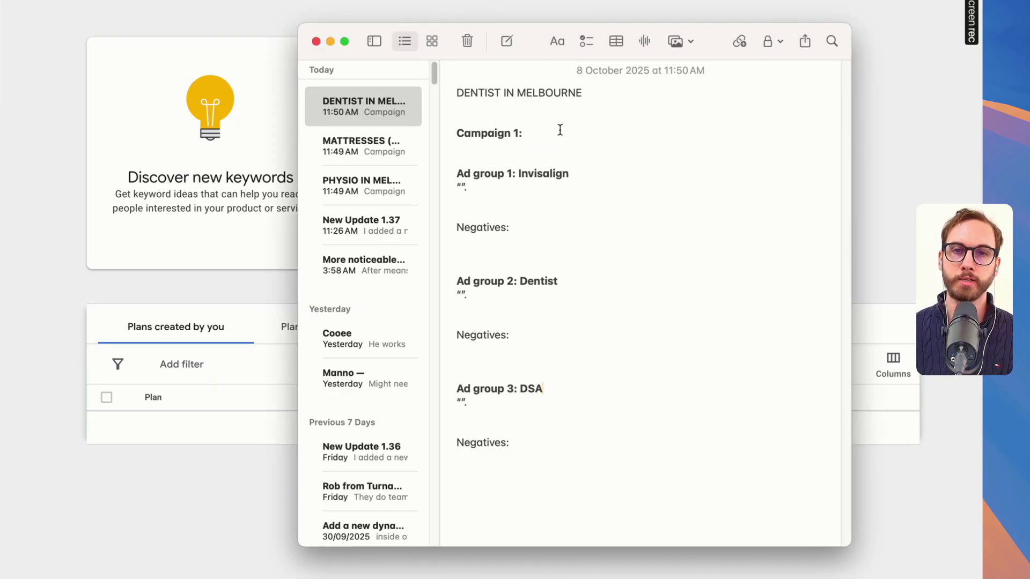
type("ALL SERVICES")
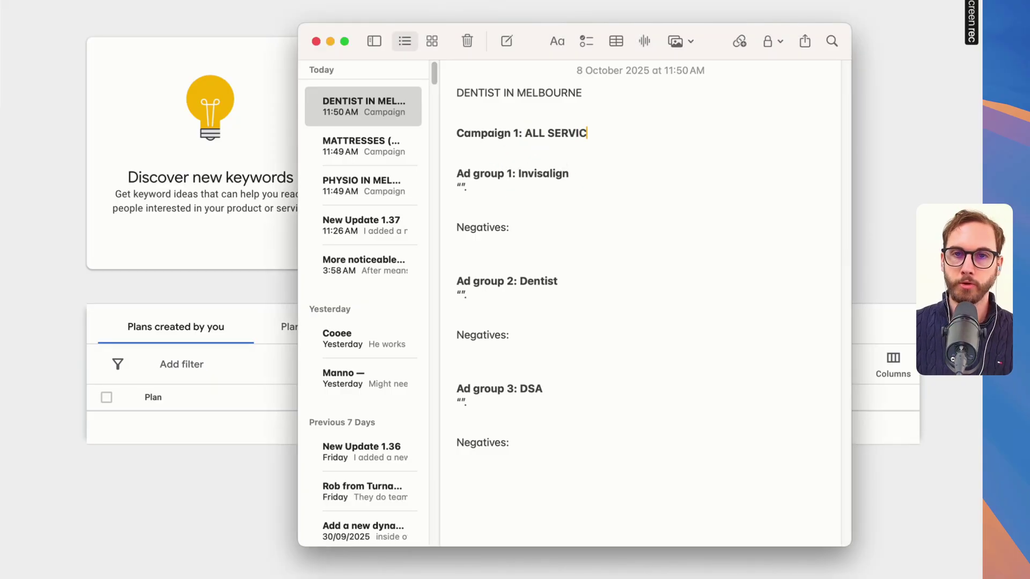
key("alt+Left")
key("alt+Left")
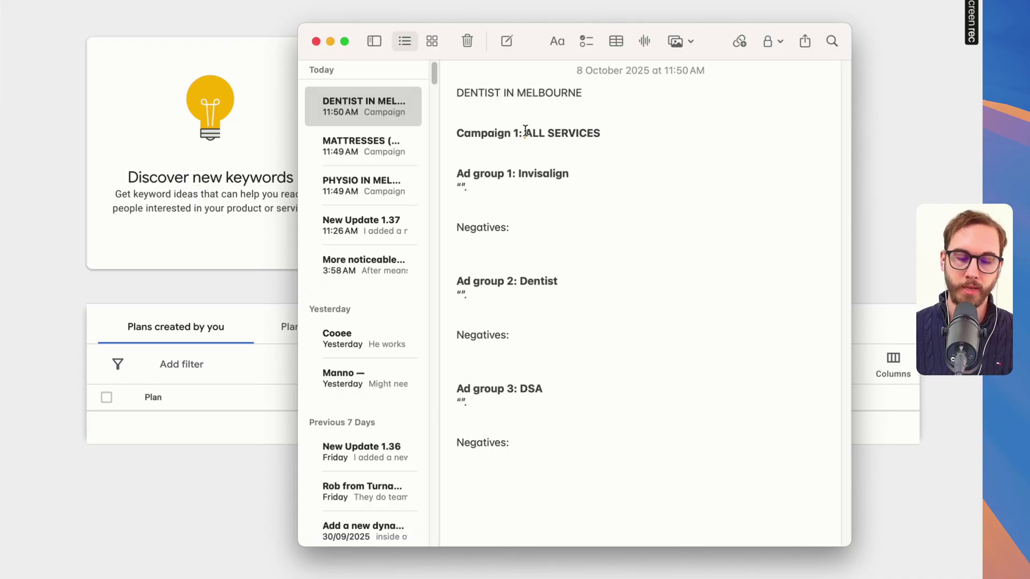
type("MEL —")
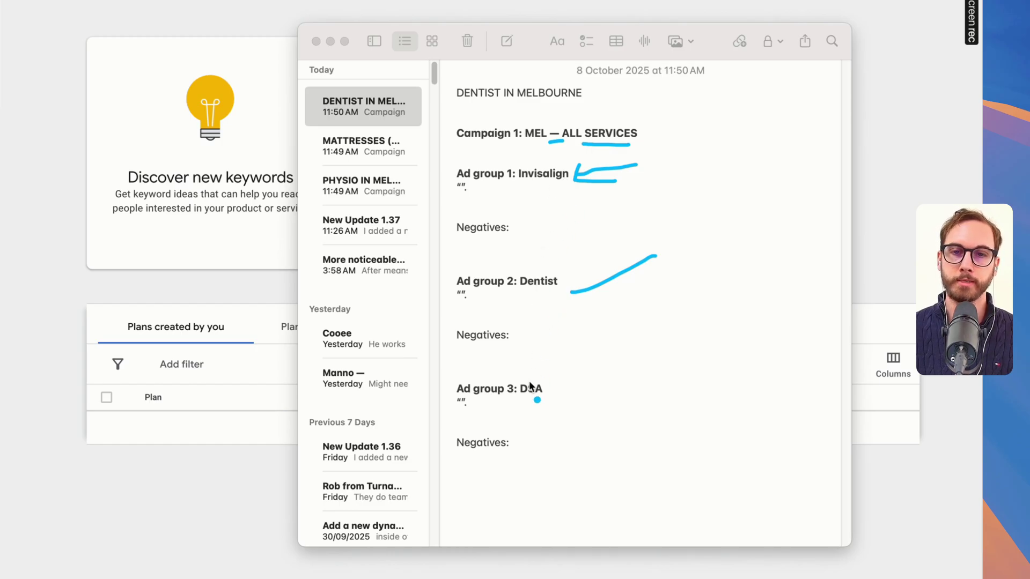
key("Escape")
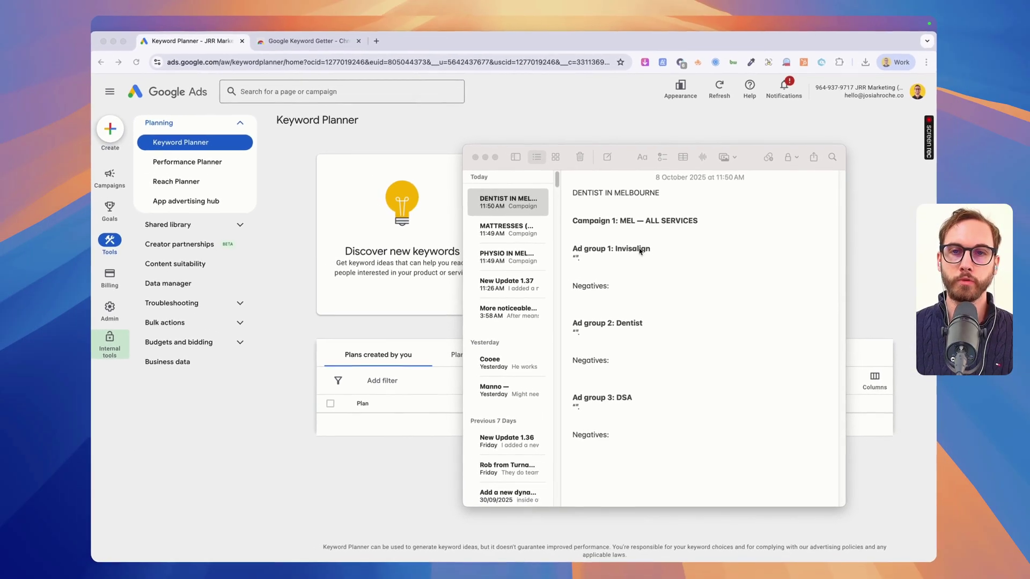
Start a keyword discovery targeting Melbourne, Victoria, Australia in place of Singapore.
left_click(378, 259)
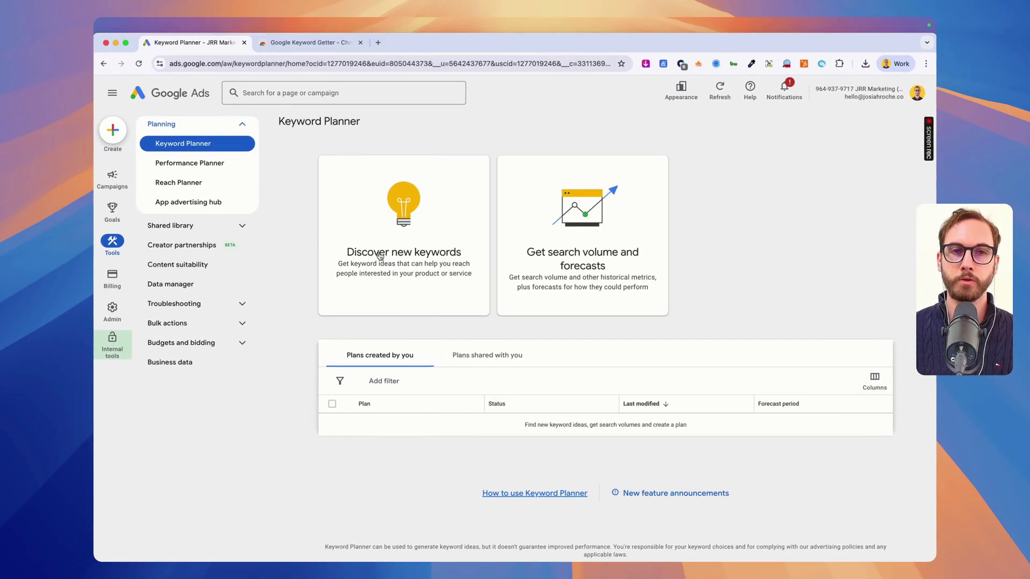
left_click(417, 263)
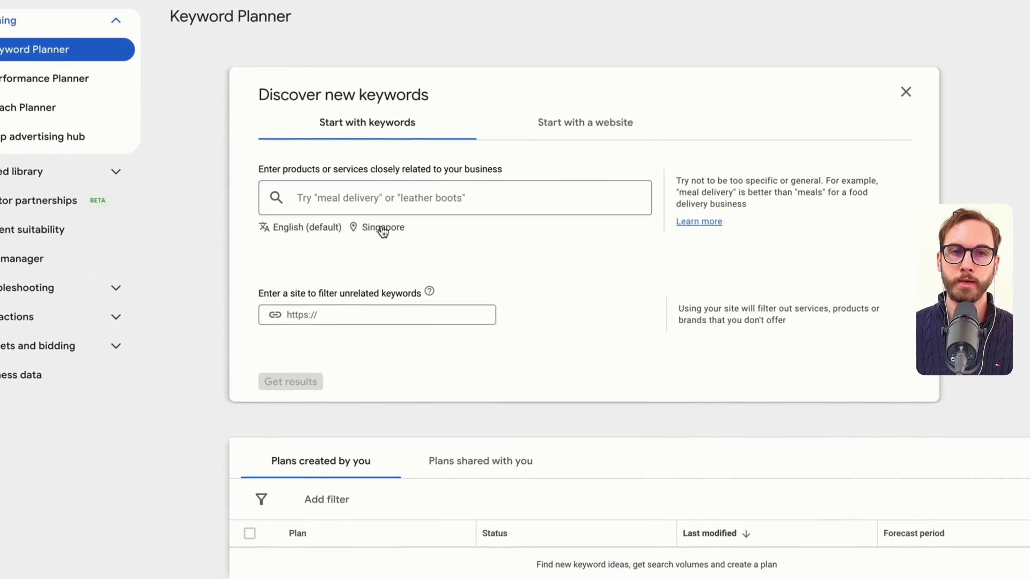
left_click(382, 232)
left_click(508, 239)
left_click(306, 179)
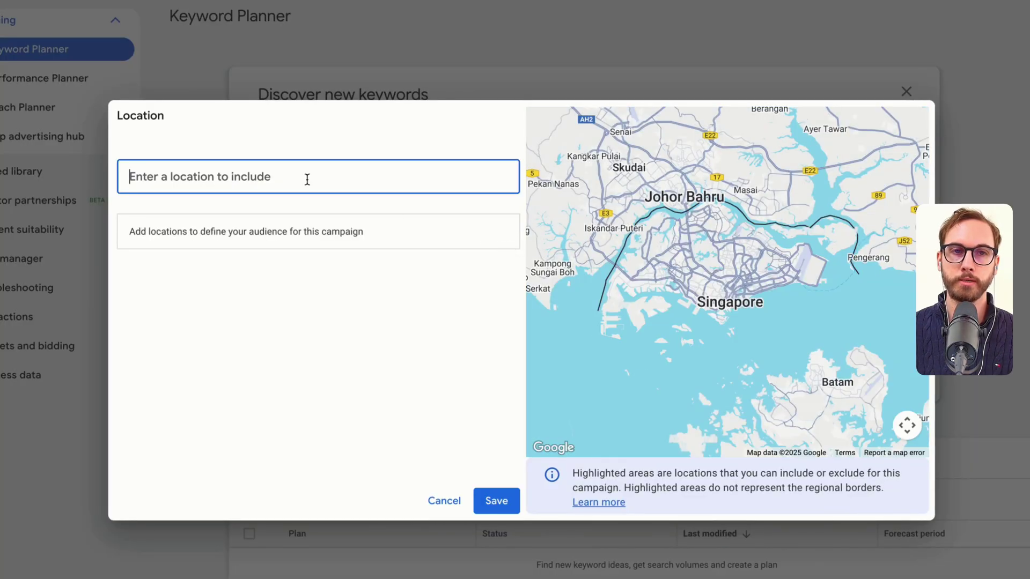
type("mel")
left_click(201, 220)
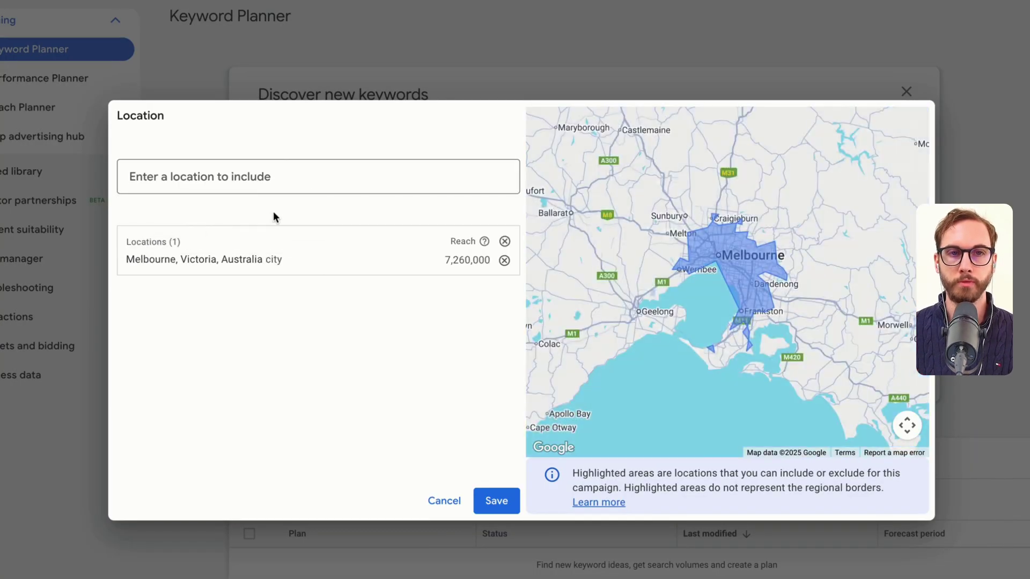
left_click(496, 500)
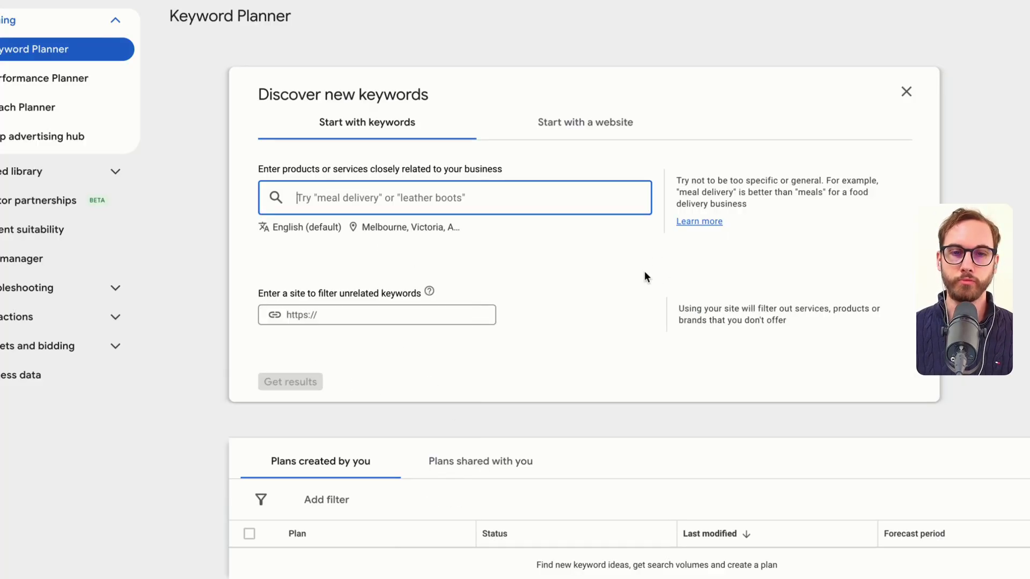
Enter seeds Invisalign services near me, Invisalign near me, Invisalign dentist melbourne and Invisalign melbourne.
left_click(547, 576)
double_click(702, 207)
key("super+c")
left_click(372, 209)
key("super+v")
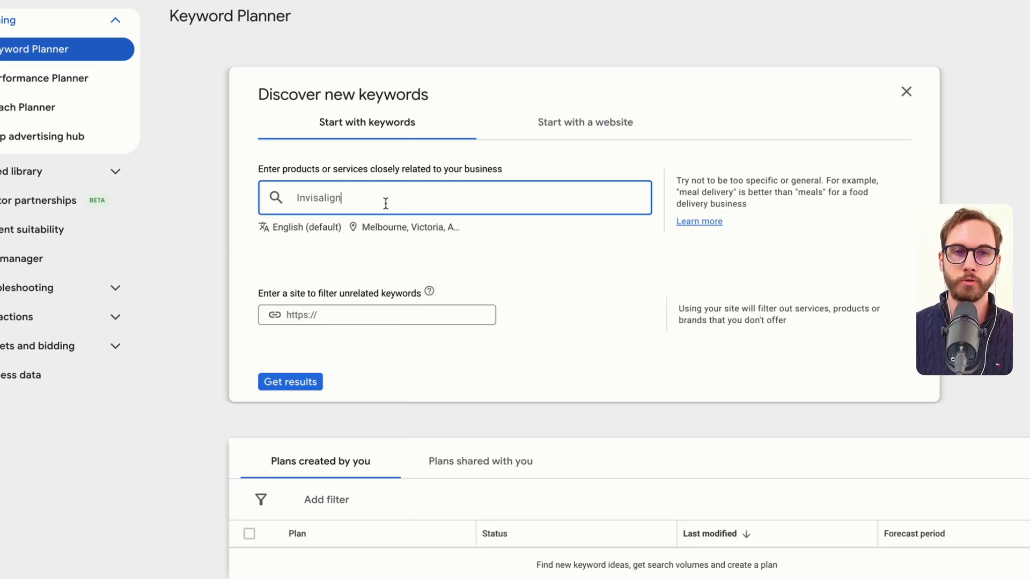
type("s")
type("ervices near me")
key("Return")
key("super+v")
type("near me")
key("Return")
key("super+v")
type("dentist melbou")
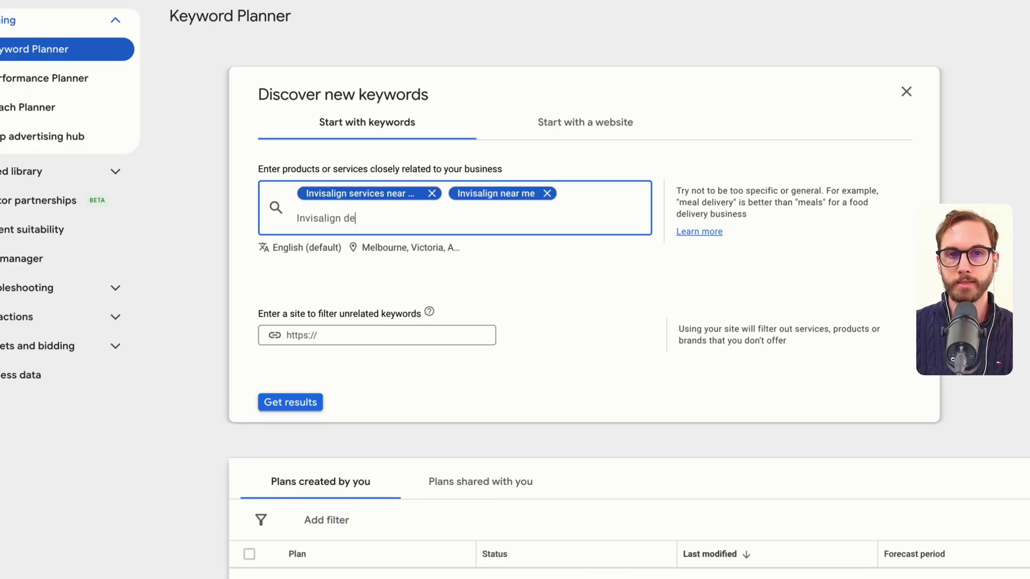
type("rne")
key("Return")
key("super+v")
type("melbourne")
key("Return")
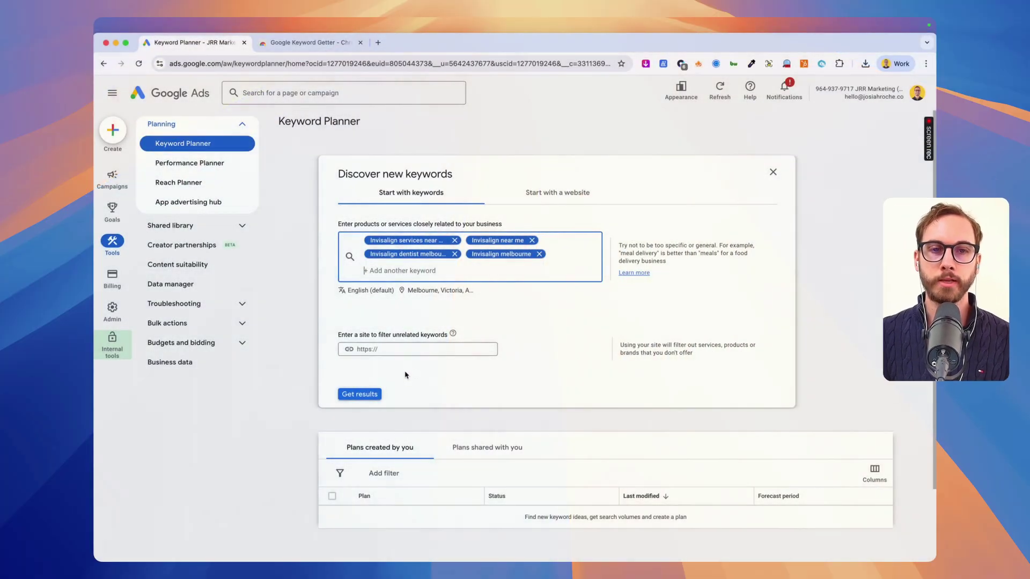
Generate keyword ideas and review their average monthly searches and 3-month change.
left_click(367, 396)
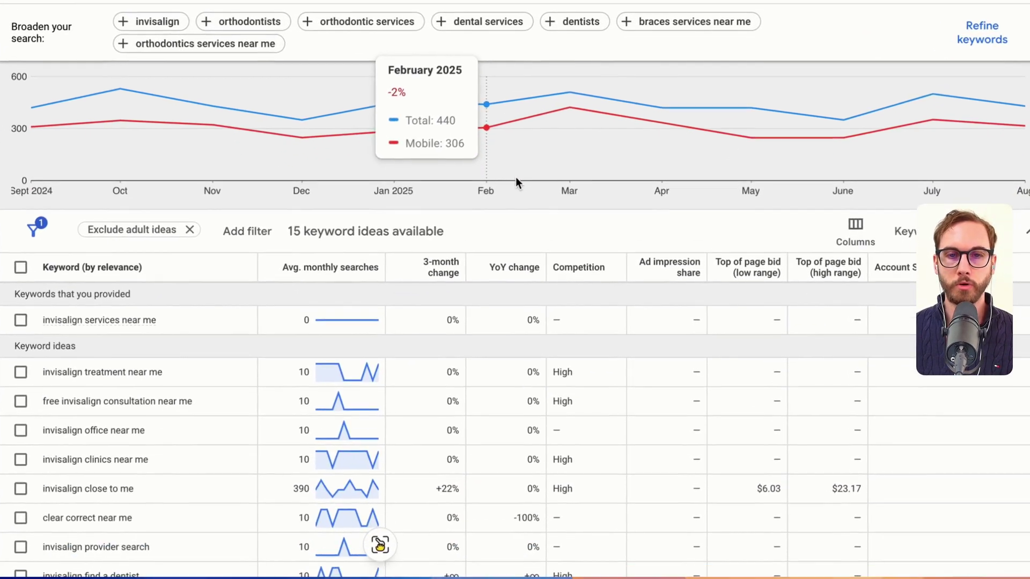
scroll(514, 177, "down", 2)
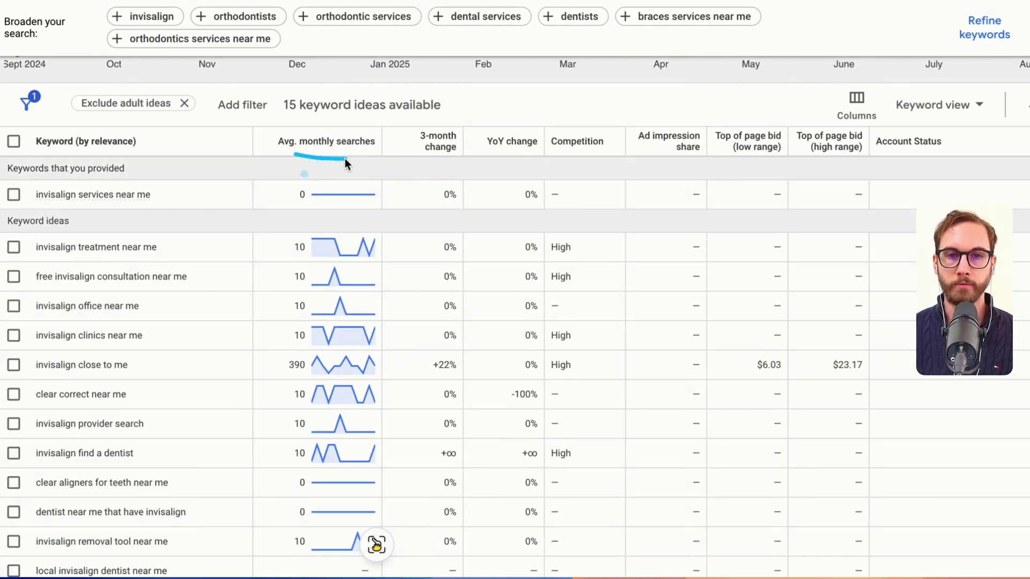
left_click_drag(365, 120, 263, 146)
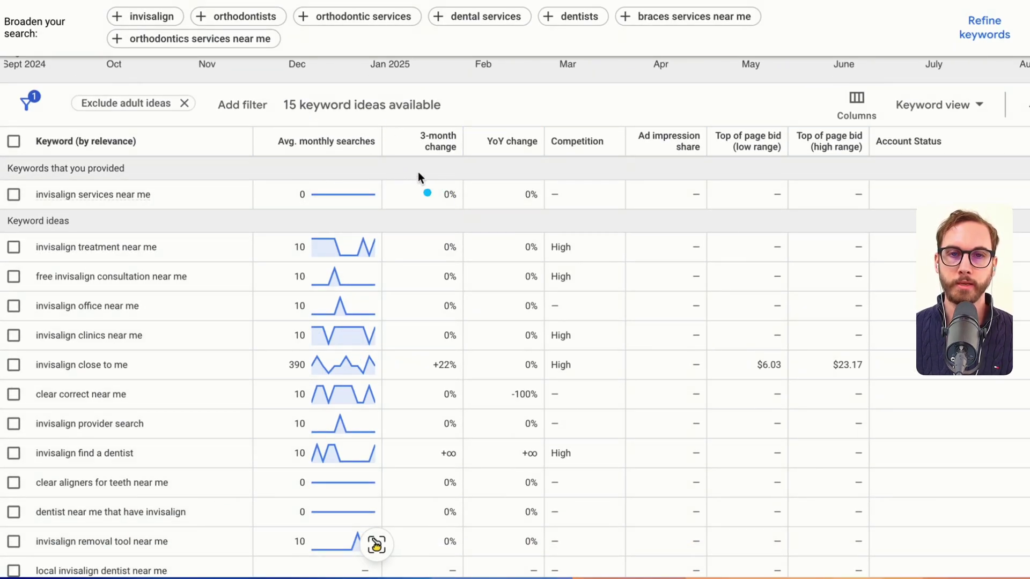
mouse_move(433, 161)
left_mouse_down()
mouse_move(397, 137)
mouse_move(469, 161)
left_mouse_up()
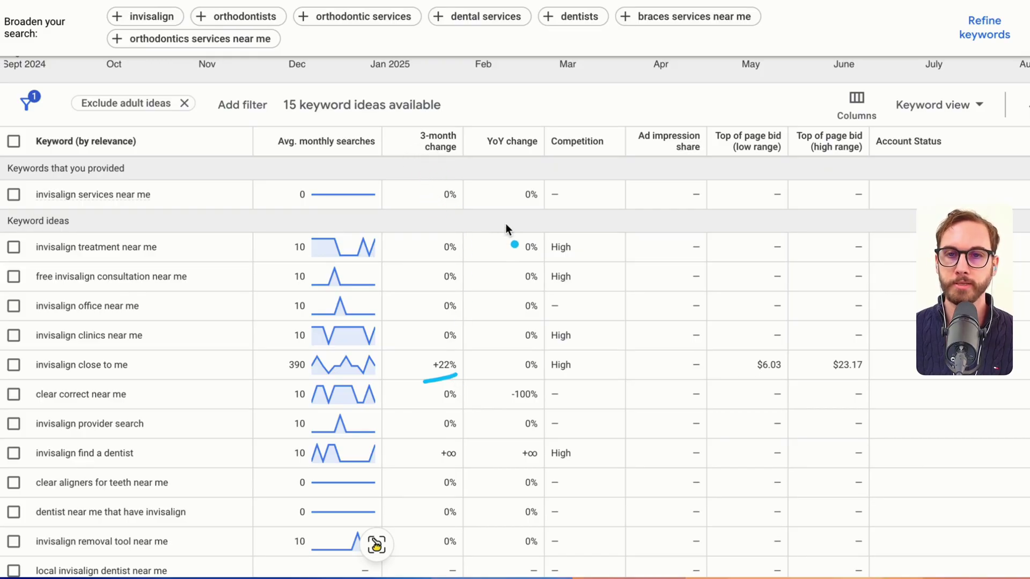
scroll(735, 269, "up", 1)
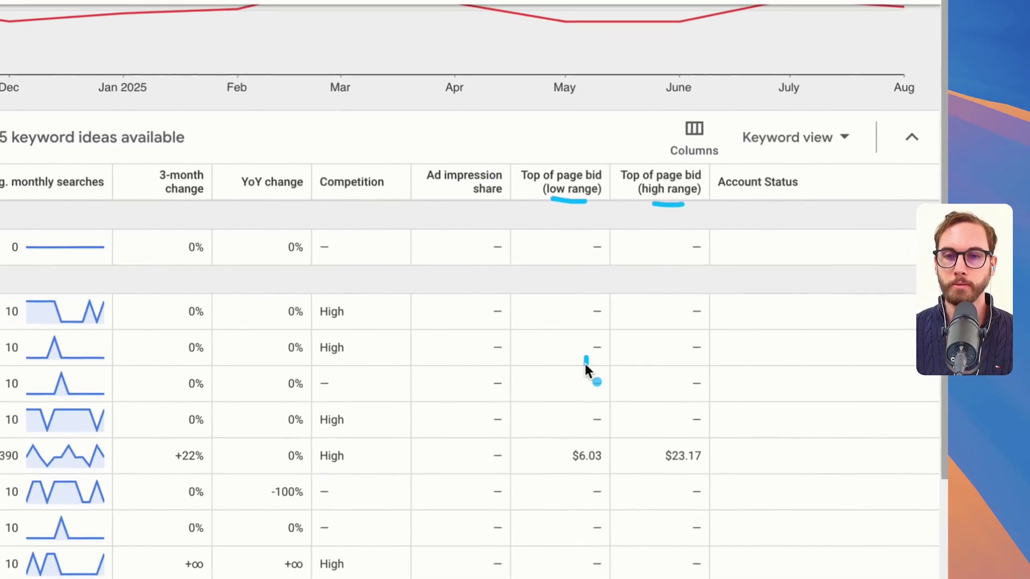
Review the top-of-page bid ranges, like the $6.03 low bid, and select 'invisalign close to me'.
left_click_drag(768, 344, 764, 409)
left_click_drag(565, 421, 575, 436)
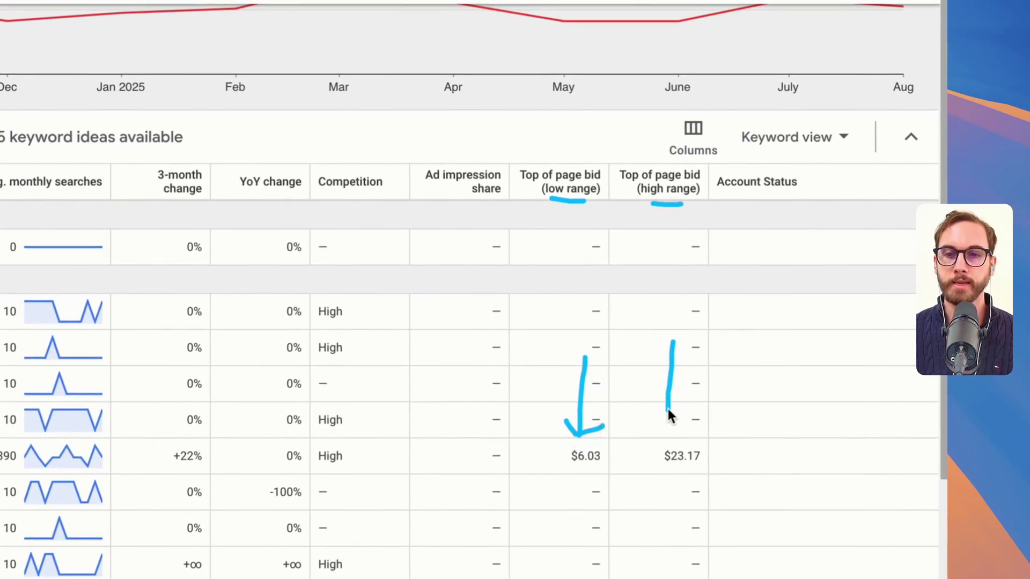
left_click(591, 499)
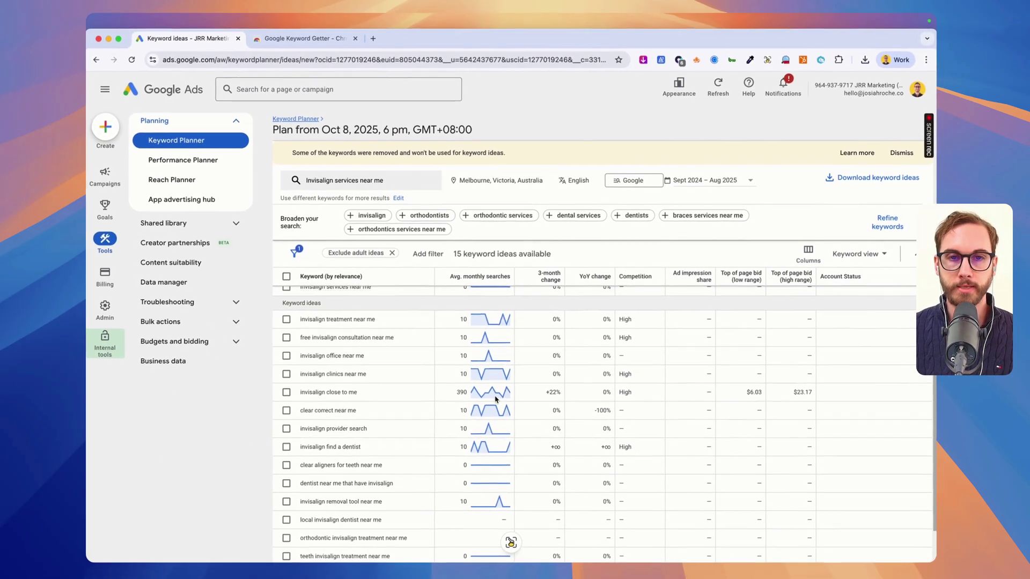
scroll(496, 399, "down", 1)
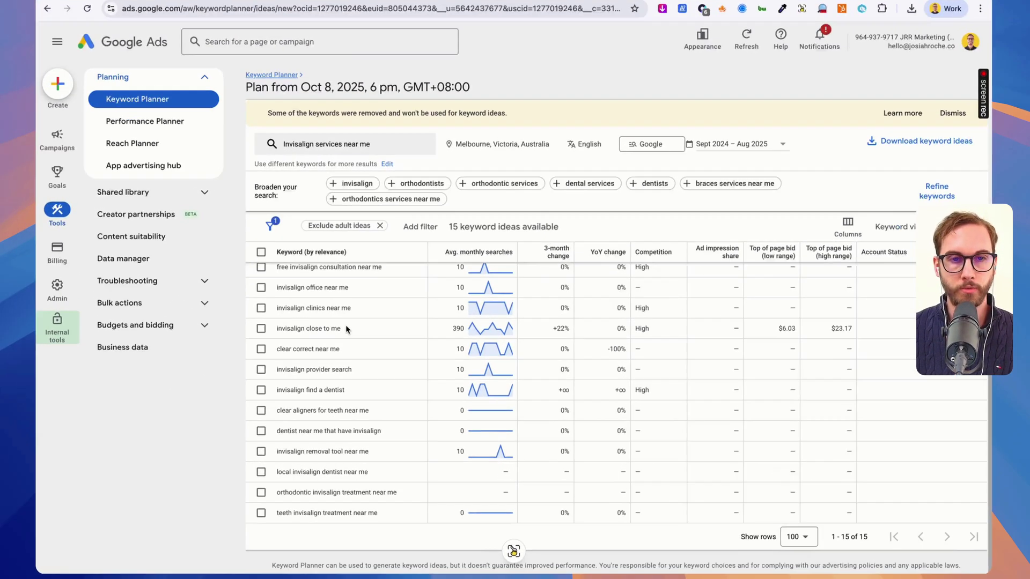
triple_click(333, 320)
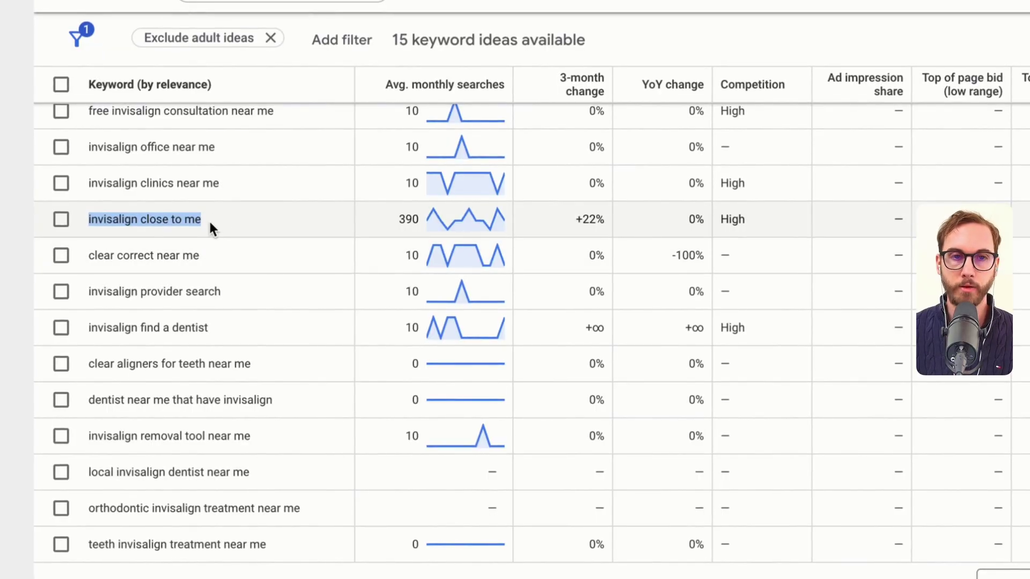
left_click(256, 217)
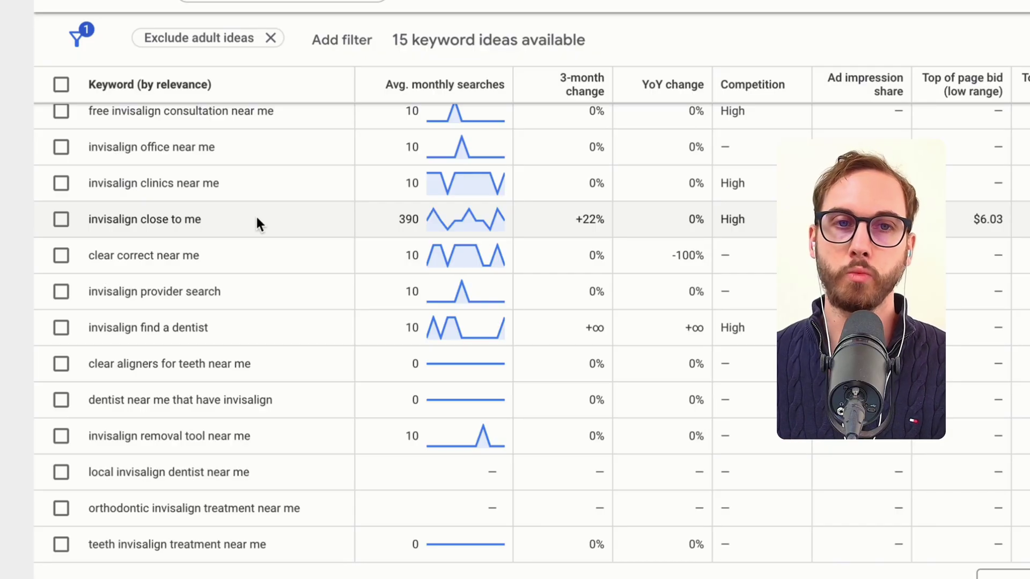
Review Google results for 'invisalign close to me', led by the Invisalign Doctor Locator.
triple_click(170, 221)
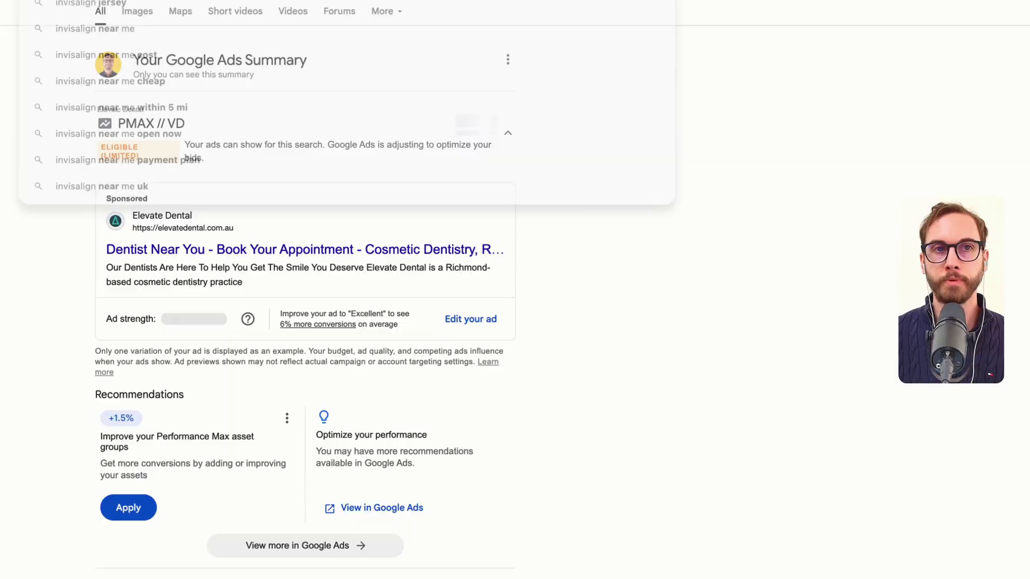
scroll(351, 322, "down", 10)
scroll(350, 321, "down", 2)
scroll(293, 278, "down", 2)
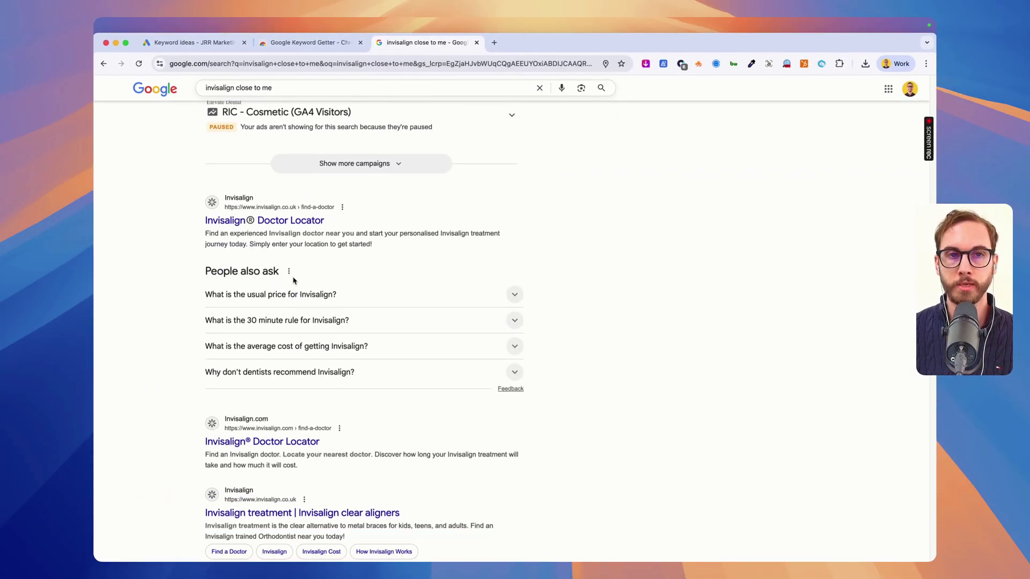
left_click(218, 87)
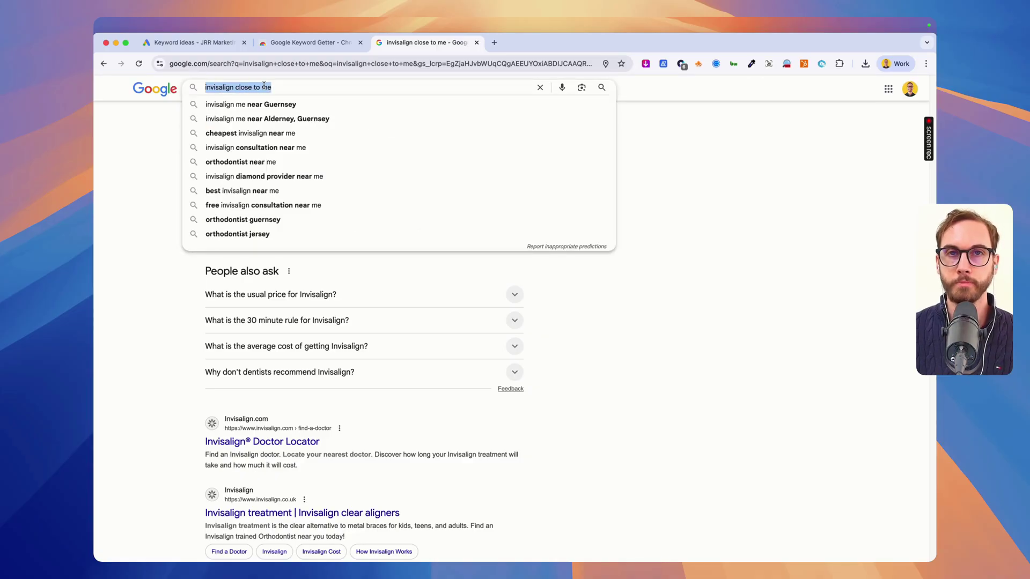
scroll(152, 271, "up", 3)
scroll(151, 271, "down", 2)
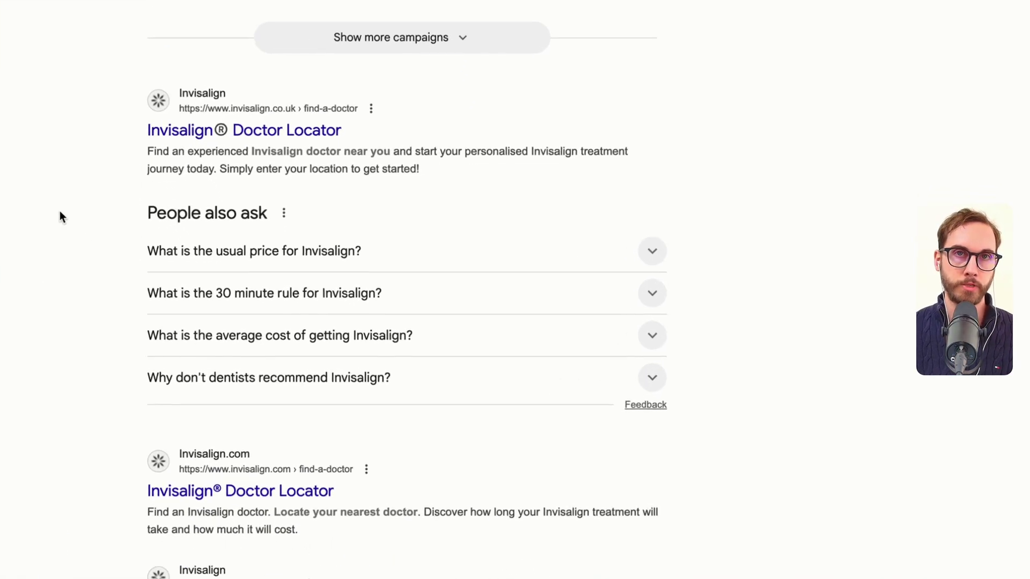
mouse_move(18, 110)
left_mouse_down()
mouse_move(103, 117)
mouse_move(86, 92)
left_mouse_up()
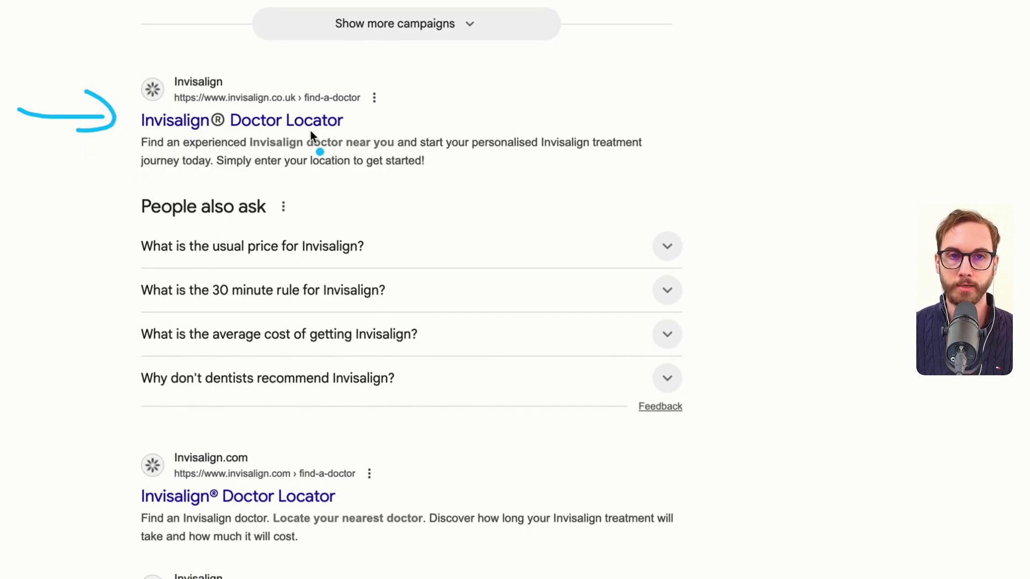
scroll(114, 418, "down", 5)
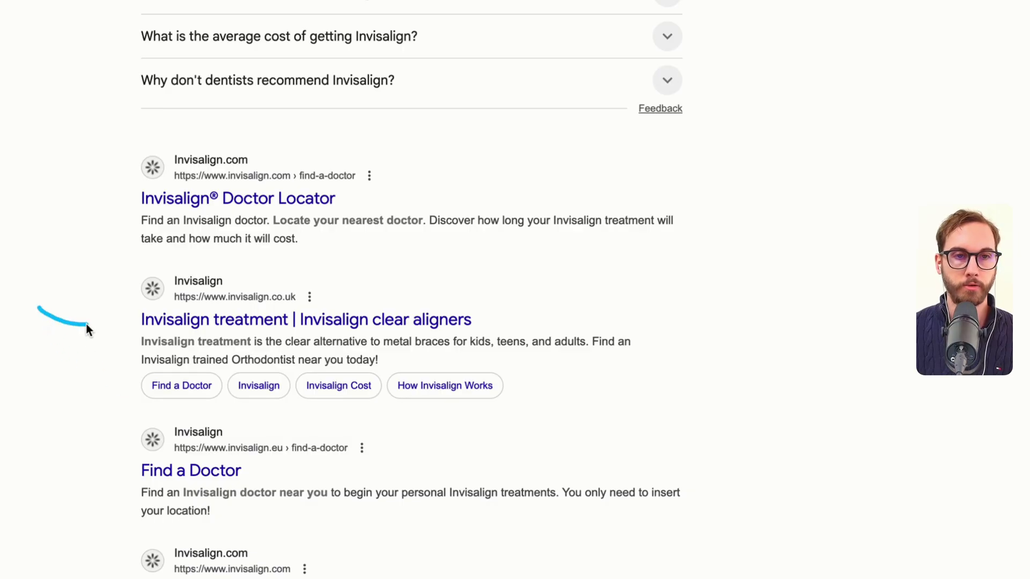
scroll(230, 340, "down", 7)
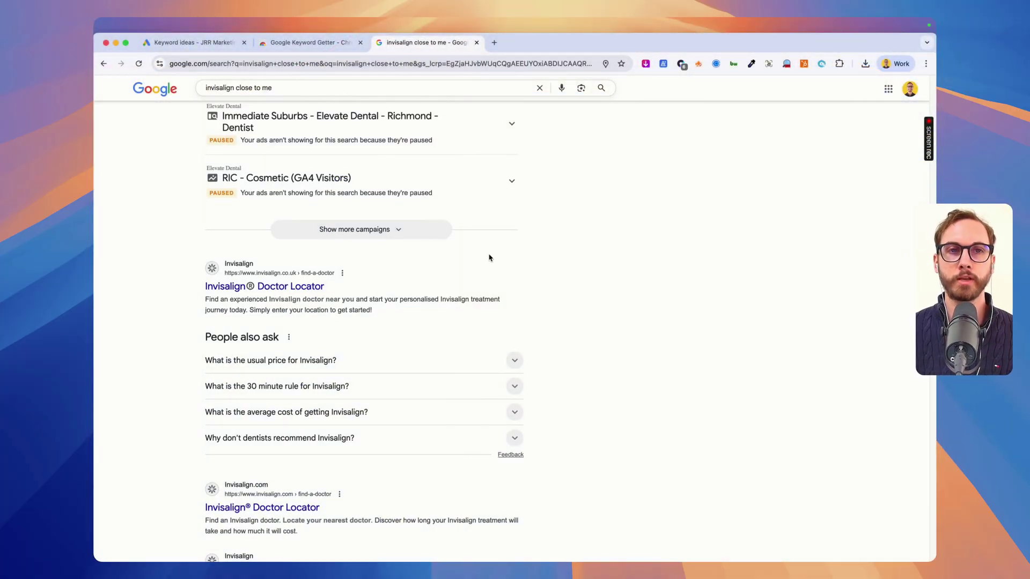
scroll(539, 274, "down", 5)
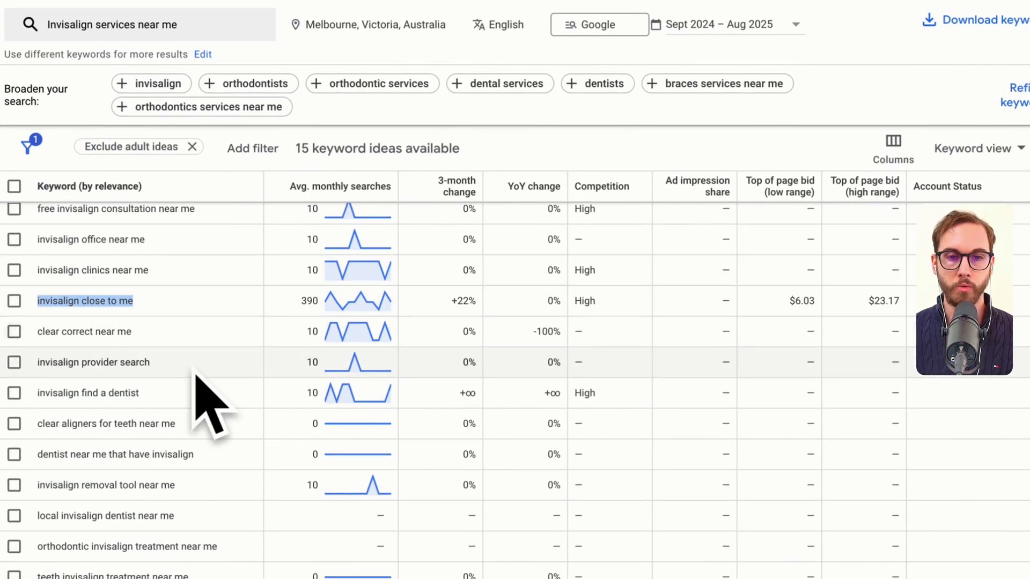
Tick three ideas: invisalign close to me, invisalign clinics near me and invisalign office near me.
left_click(141, 307)
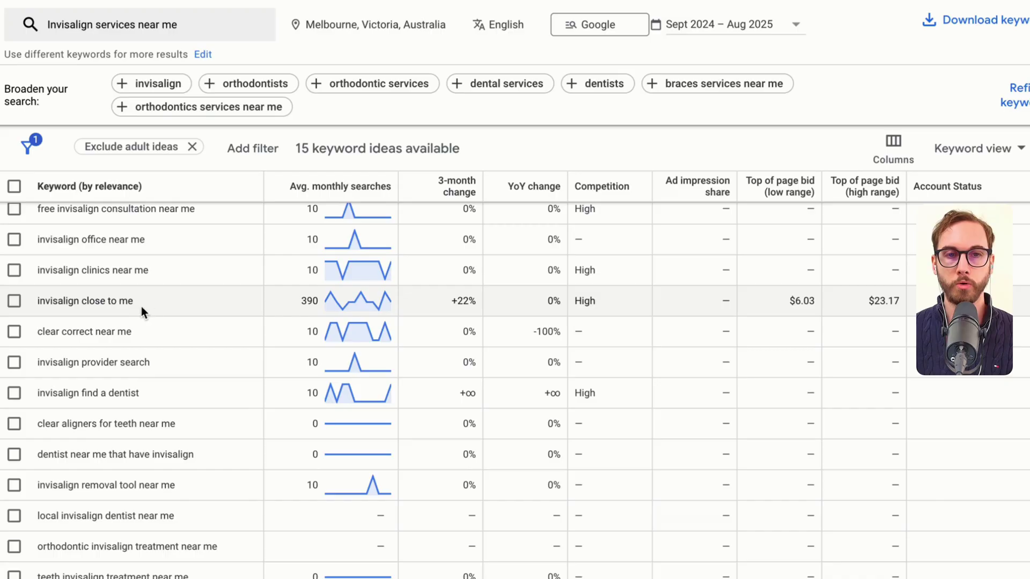
left_click(14, 301)
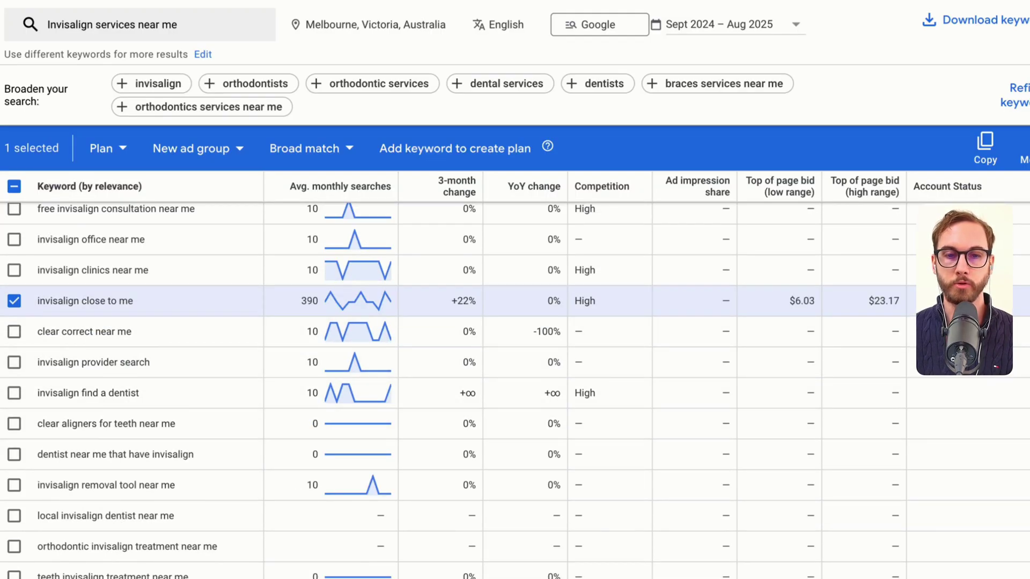
scroll(117, 361, "up", 1)
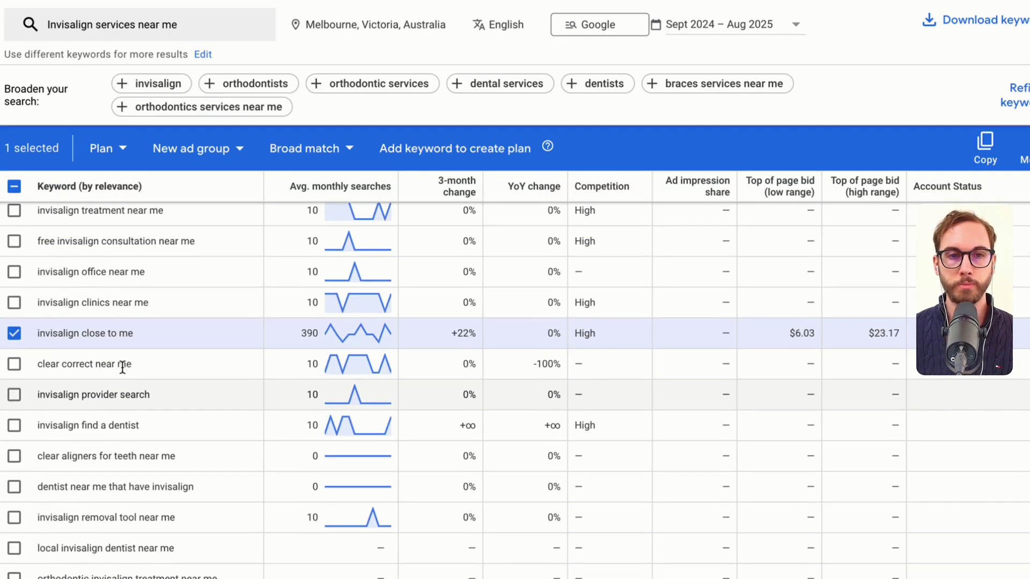
left_click(14, 303)
scroll(348, 349, "up", 1)
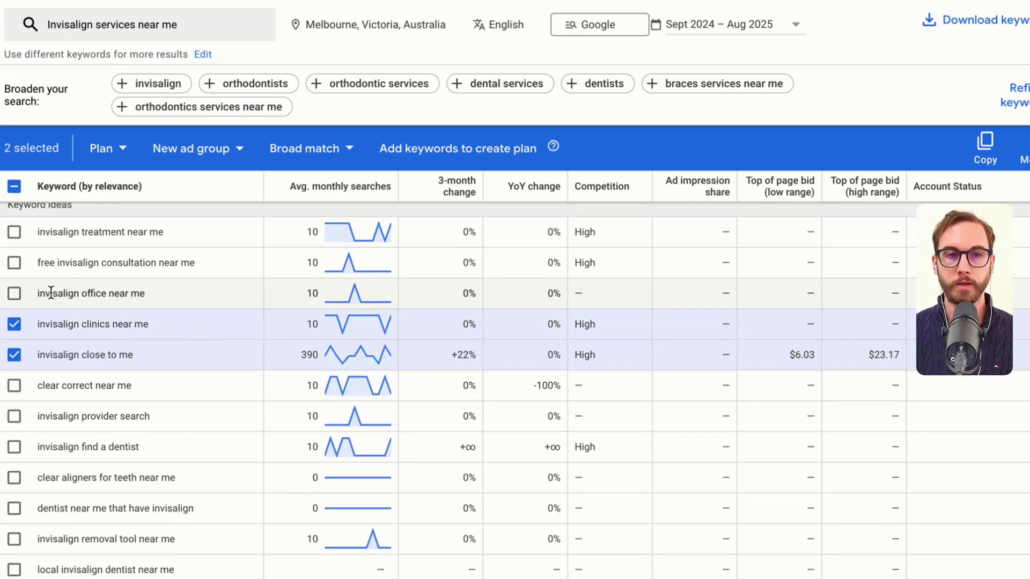
left_click(14, 293)
scroll(47, 345, "up", 1)
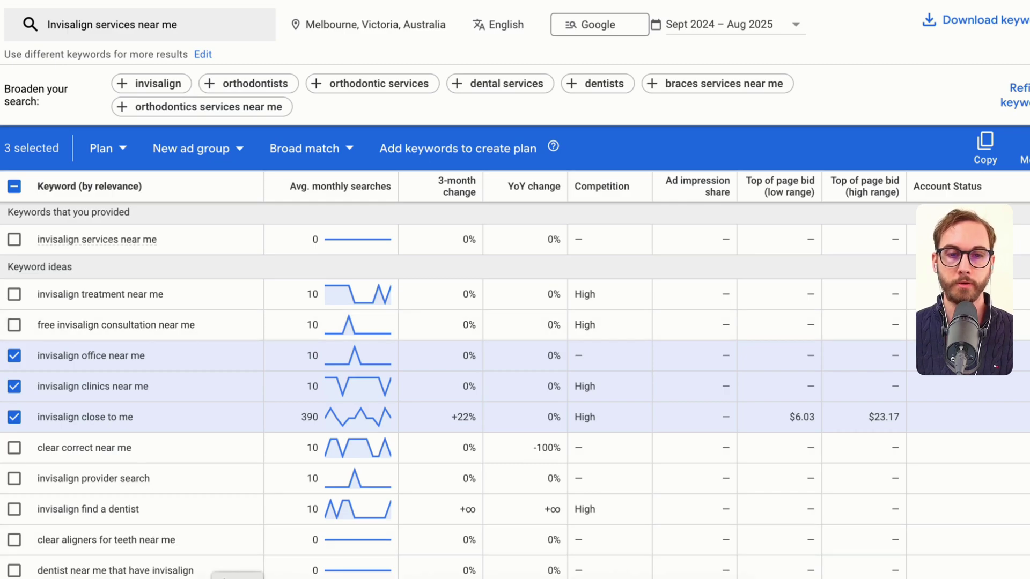
Add 'Free' under the Invisalign ad group's Negatives in the dentist campaign note.
left_click(349, 575)
left_click(574, 228)
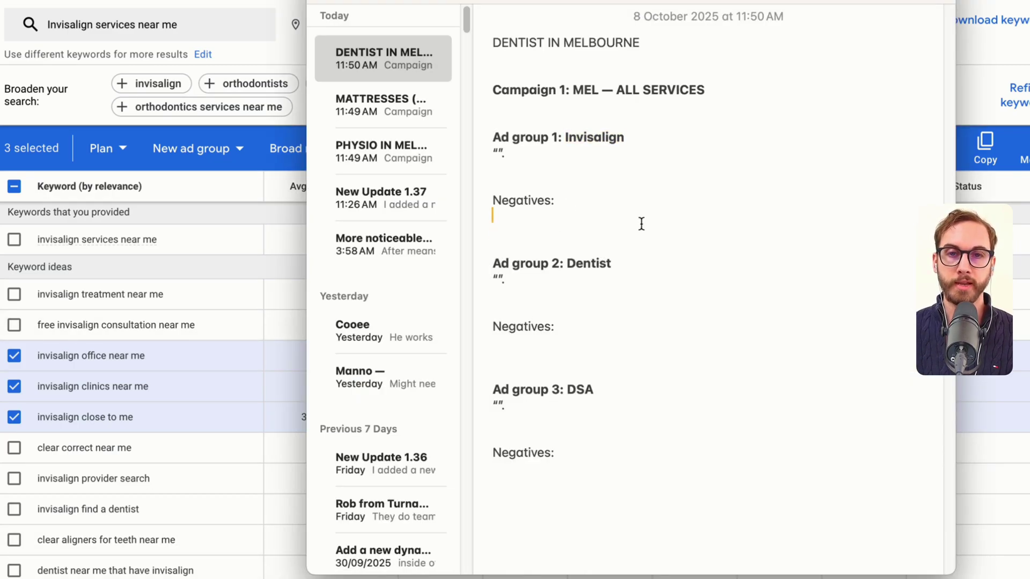
type("free")
left_click(614, 178)
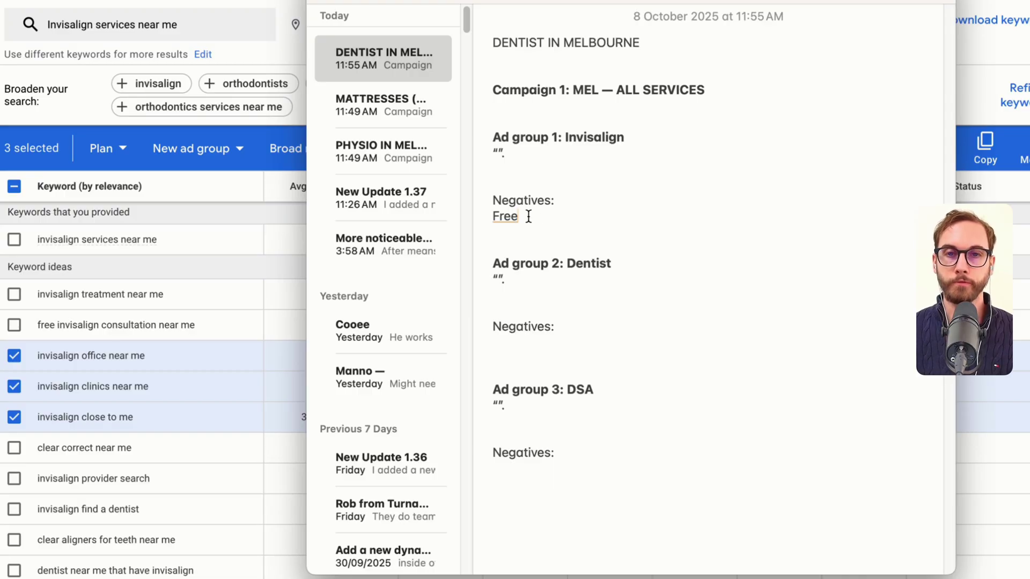
double_click(509, 216)
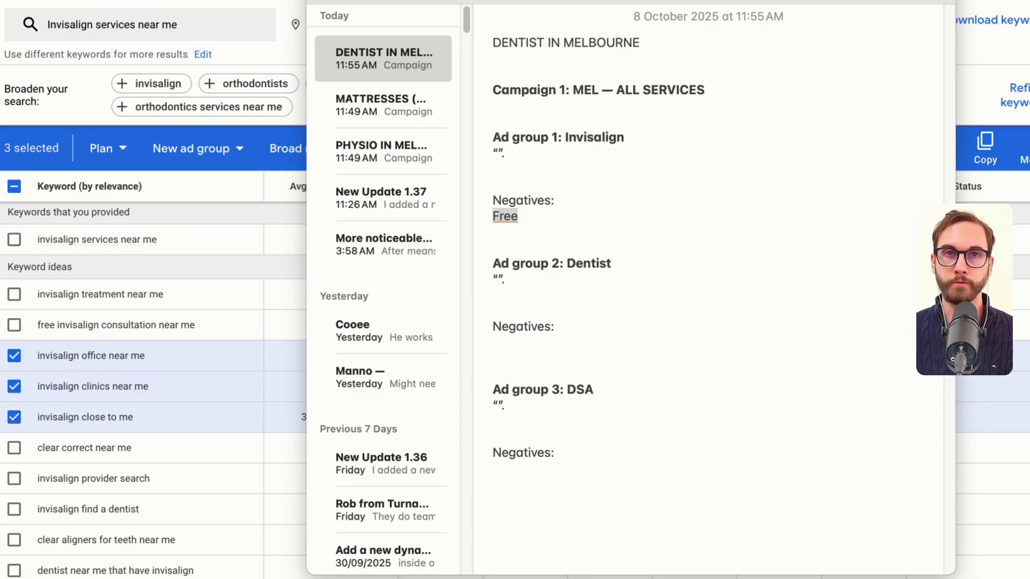
left_click(73, 292)
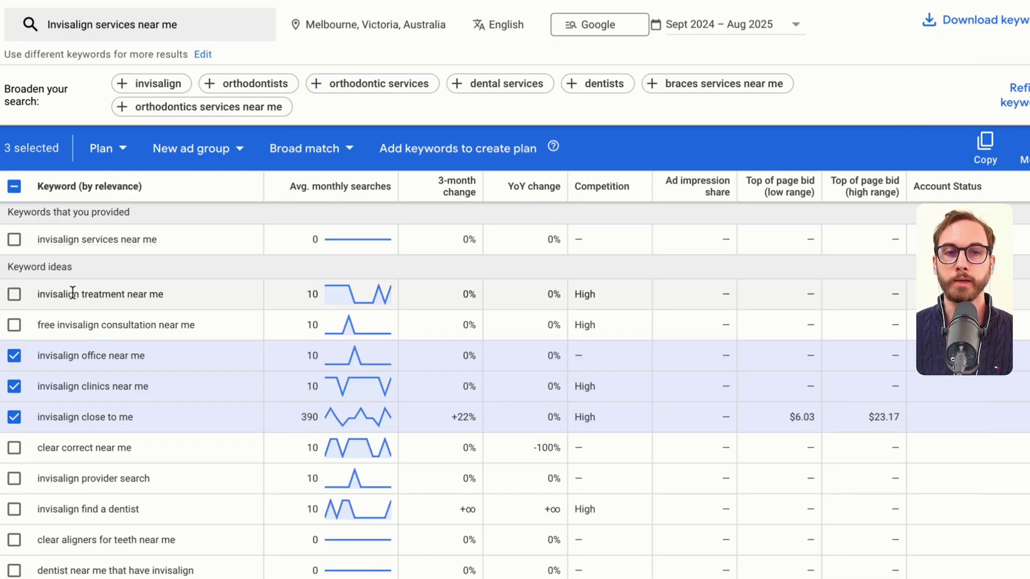
Tick 'invisalign treatment near me' and compare the top-of-page bid figures for the clinic rows.
left_click(14, 294)
scroll(209, 266, "down", 1)
scroll(191, 277, "up", 1)
mouse_move(858, 289)
left_mouse_down()
mouse_move(848, 282)
mouse_move(787, 310)
mouse_move(884, 321)
mouse_move(836, 301)
left_mouse_up()
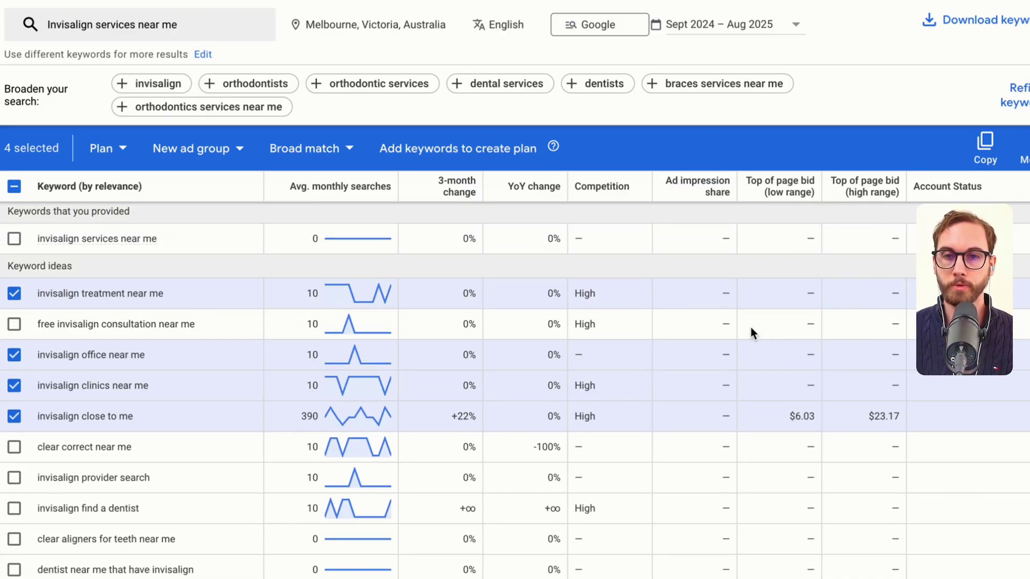
scroll(818, 290, "down", 1)
scroll(818, 288, "down", 1)
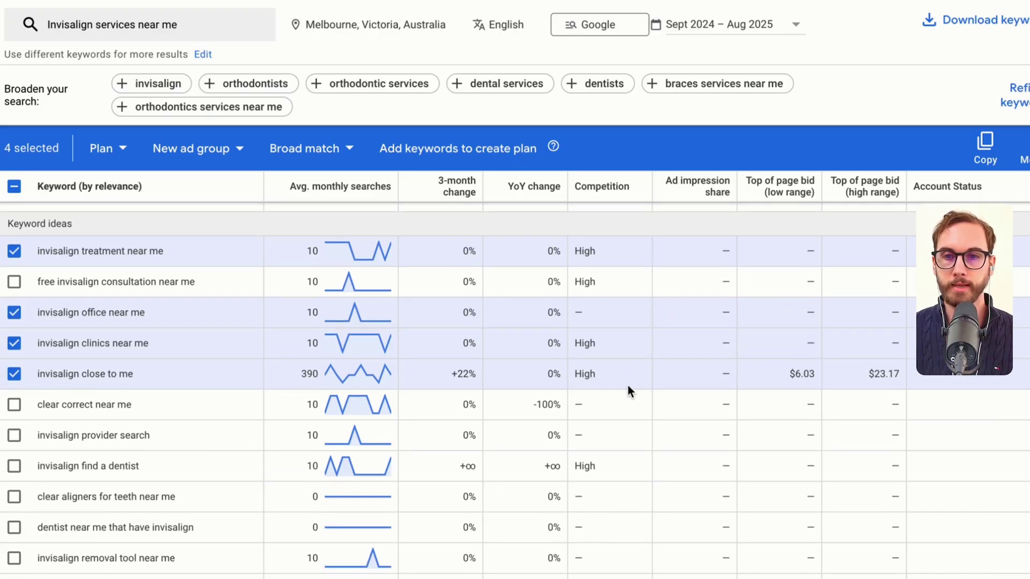
left_click_drag(775, 382, 913, 387)
key("Escape")
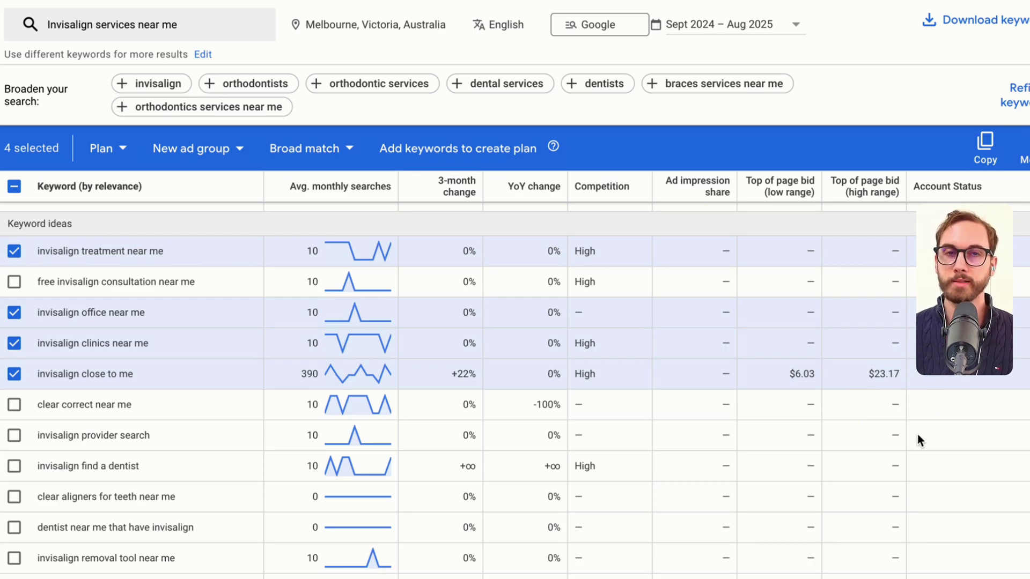
mouse_move(780, 351)
left_mouse_down()
mouse_move(906, 344)
mouse_move(834, 344)
left_mouse_up()
key("Escape")
scroll(65, 385, "down", 1)
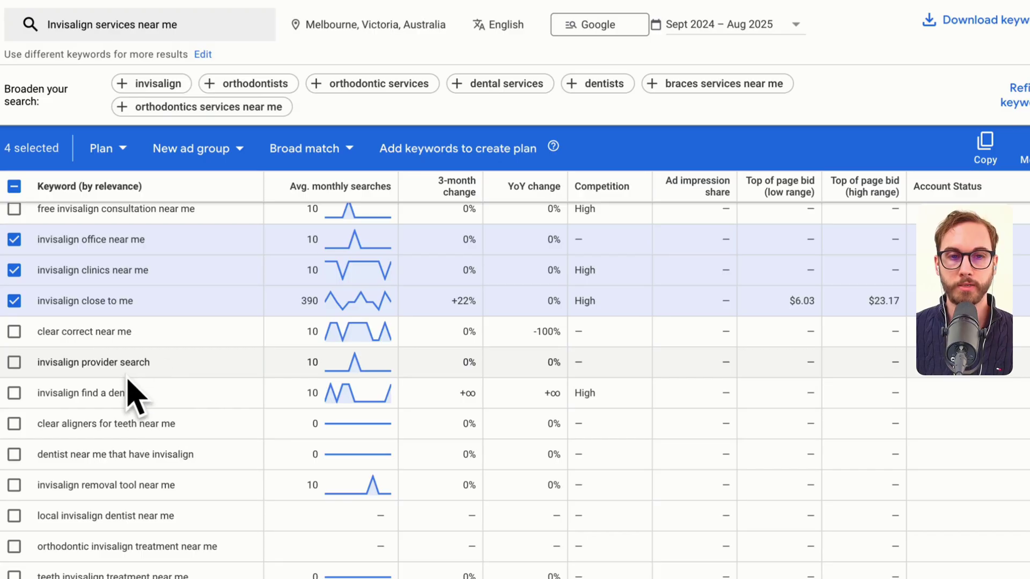
Add 'search' as a second Invisalign negative below Free, then check 'invisalign find a dentist'.
key("super+Tab")
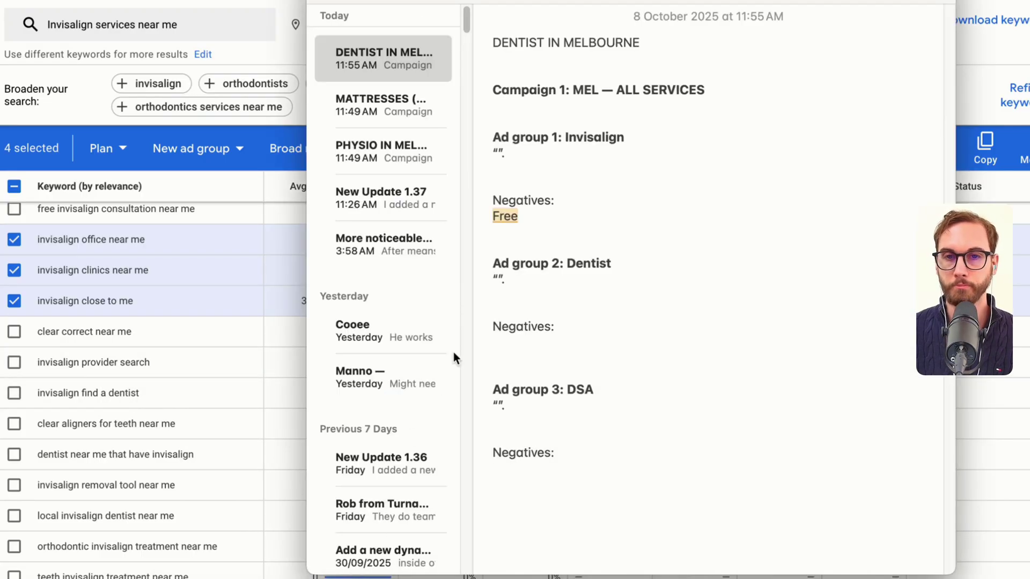
key("Return")
type("search")
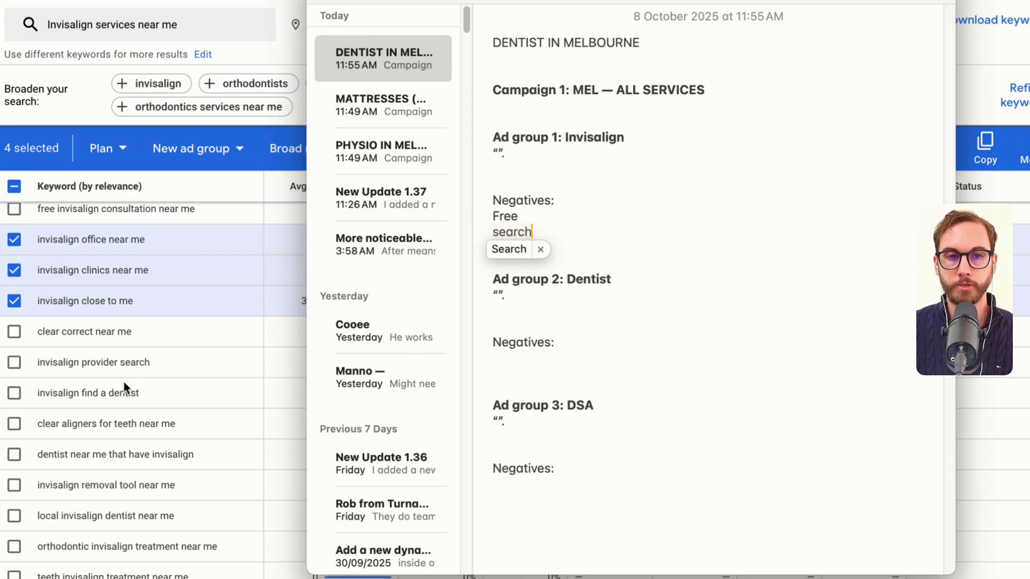
left_click(118, 392)
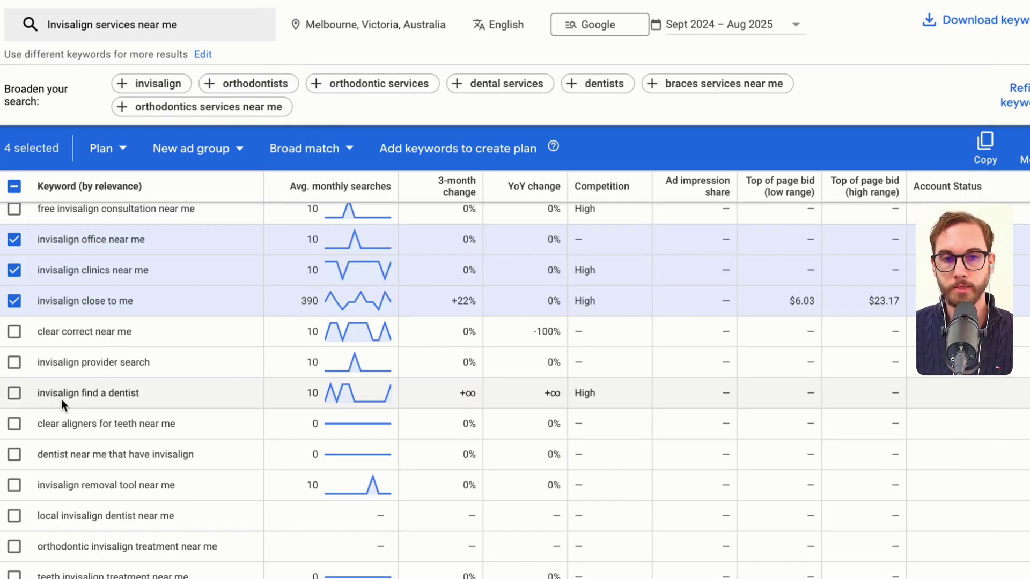
triple_click(79, 393)
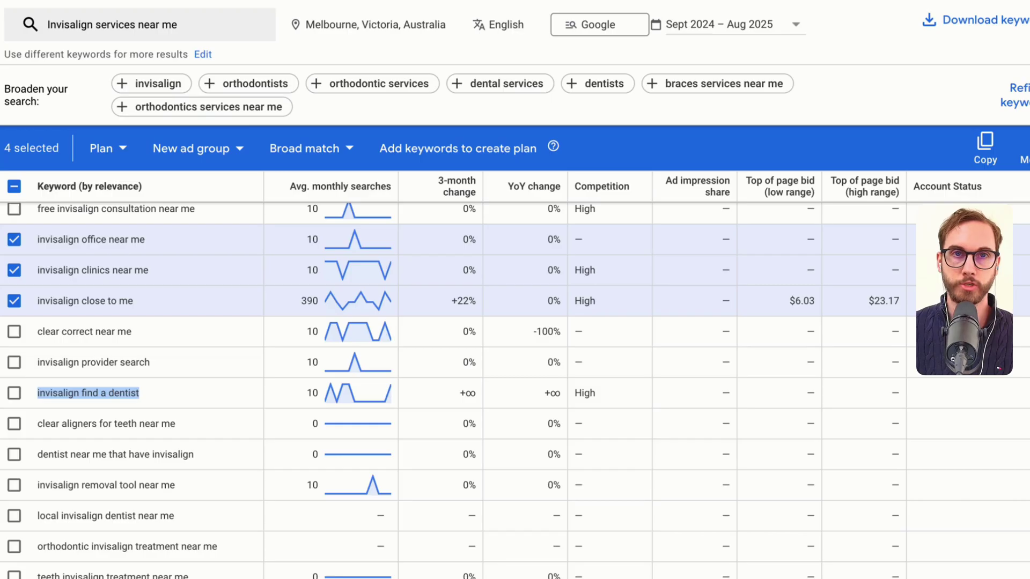
left_click(80, 393)
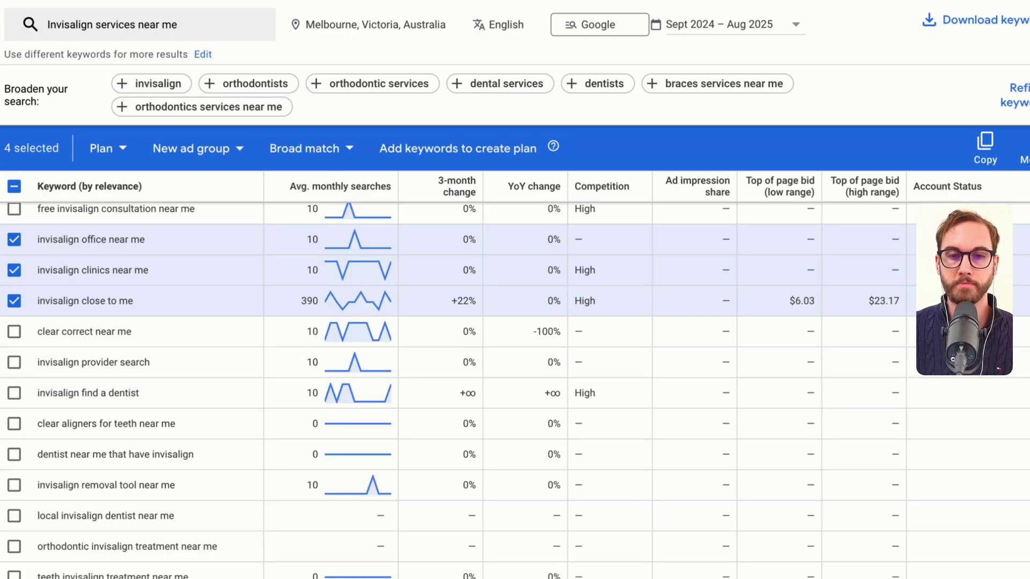
Paste the four chosen Invisalign keywords into the quotes under 'Ad group 1: Invisalign' as phrase matches.
key("super+Tab")
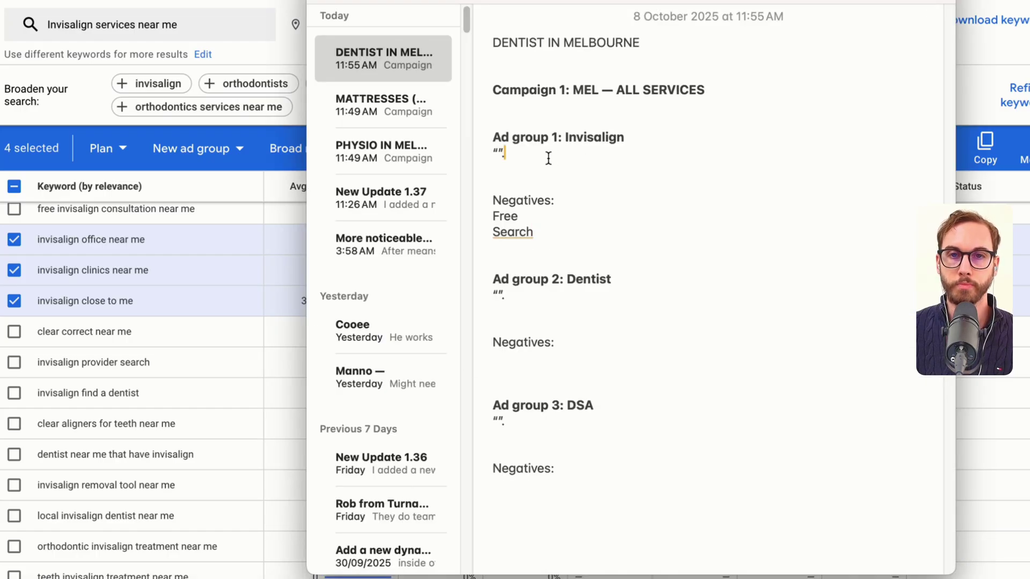
left_click_drag(548, 158, 483, 157)
type("\"invisalign treatment near me\" \"invisalign office near me\" \"invisalign clinics near me\" \"invisalign close to me\"")
left_click_drag(647, 212, 518, 161)
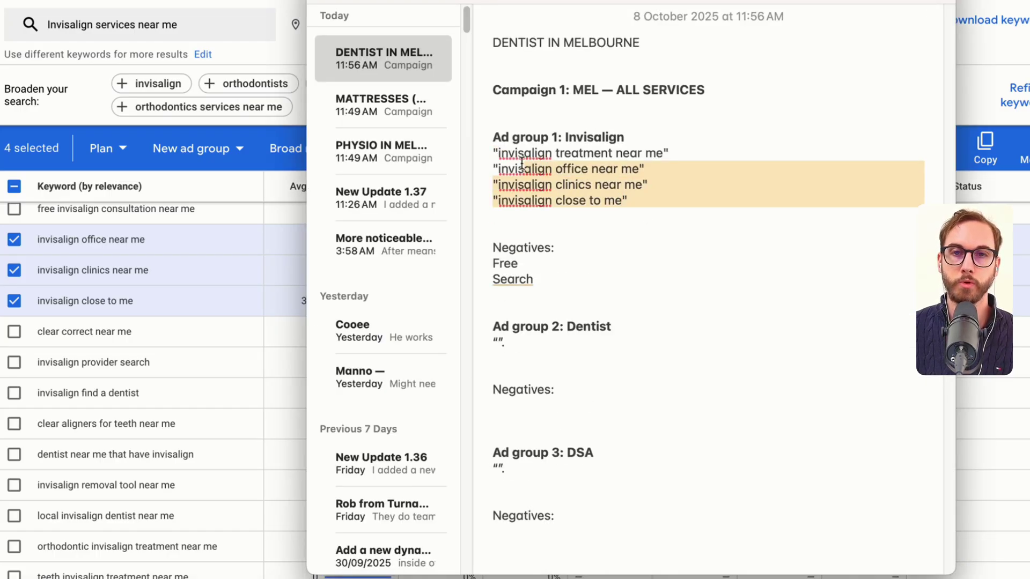
left_click(631, 230)
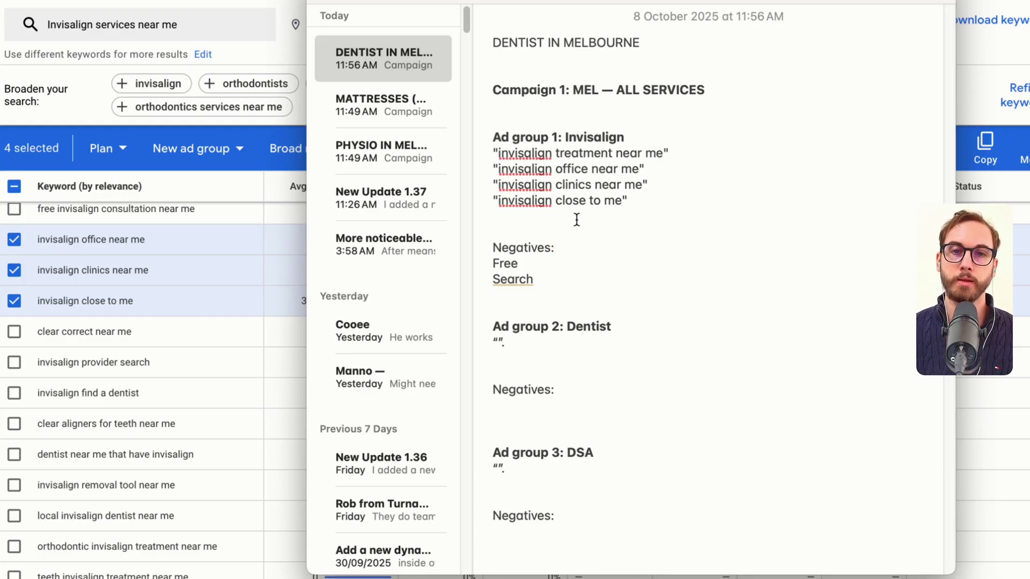
left_click_drag(557, 211, 719, 182)
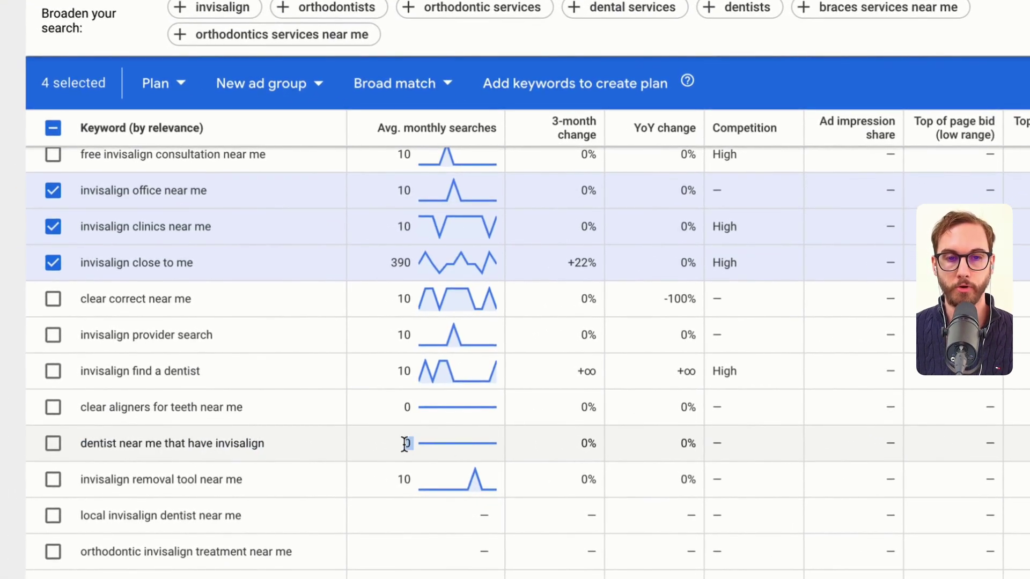
Add Tool, Buy and equipment as new negative lines under the Invisalign ad group.
triple_click(229, 478)
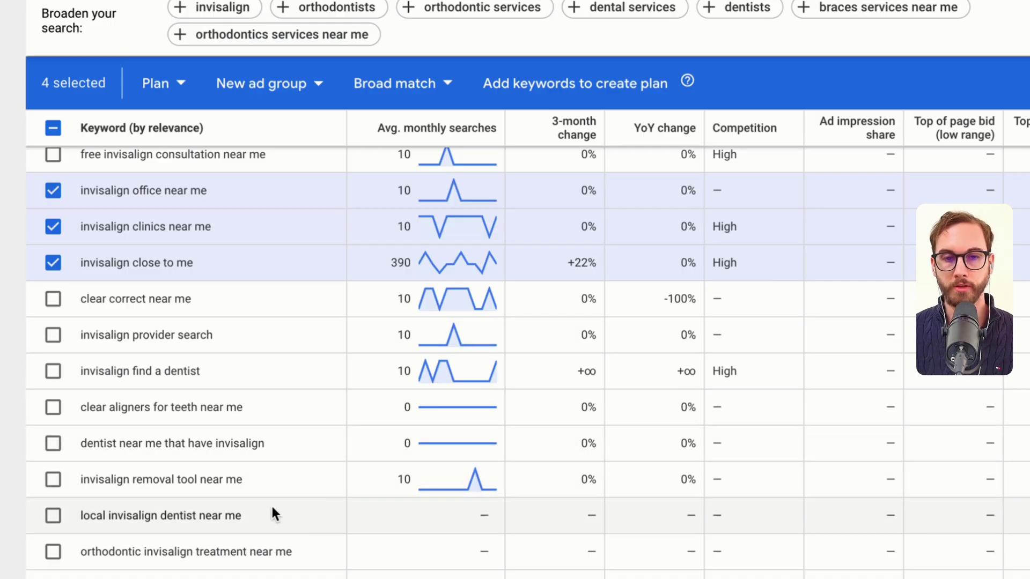
left_click(174, 521)
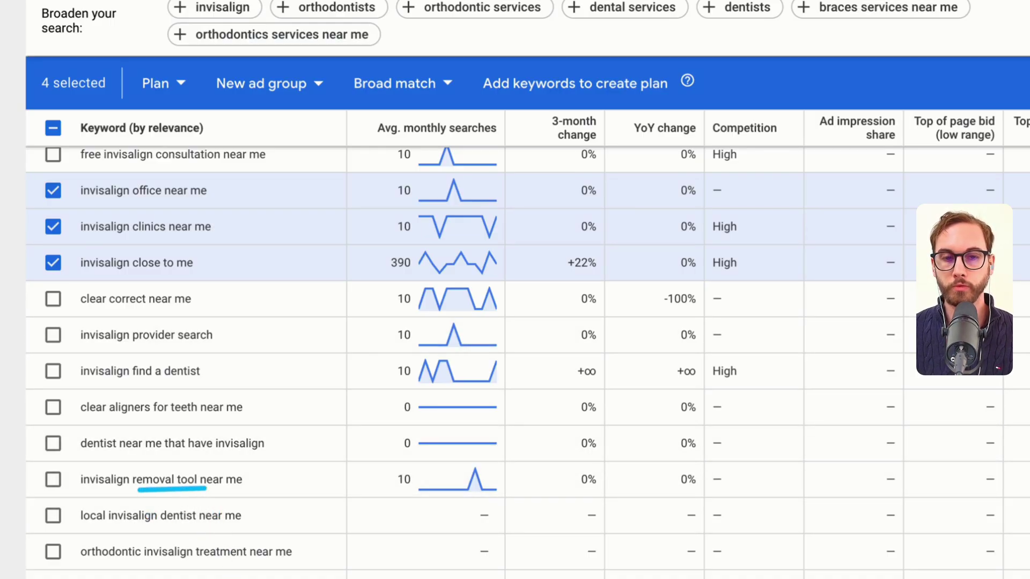
key("super+Tab")
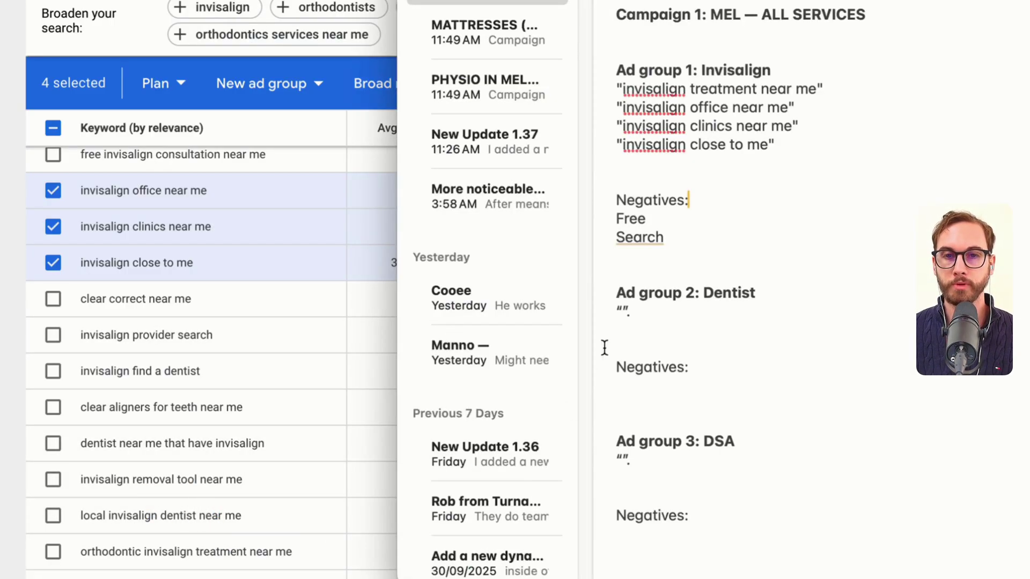
key("Return")
type("tool")
key("Return")
type("buy")
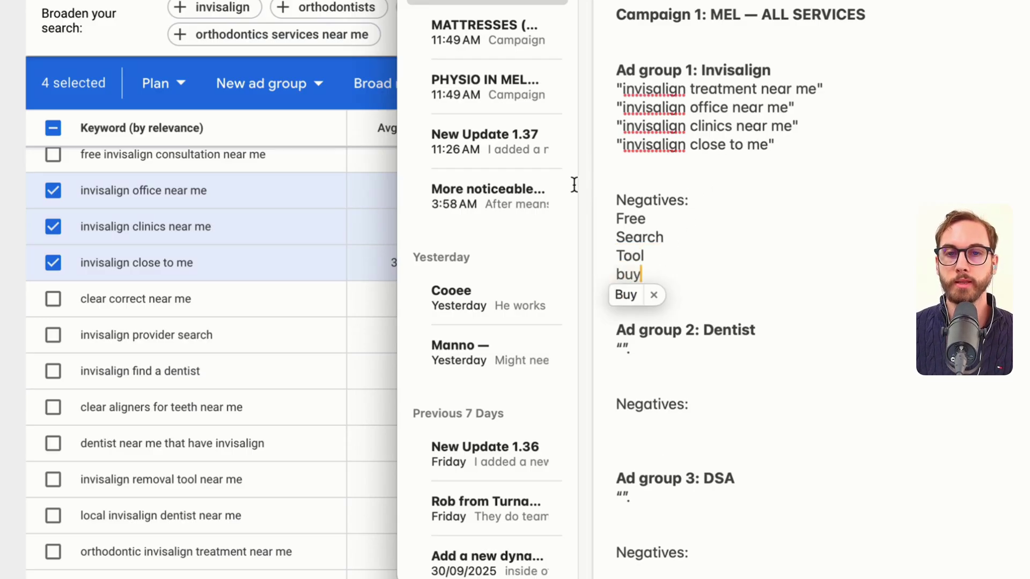
left_click(757, 230)
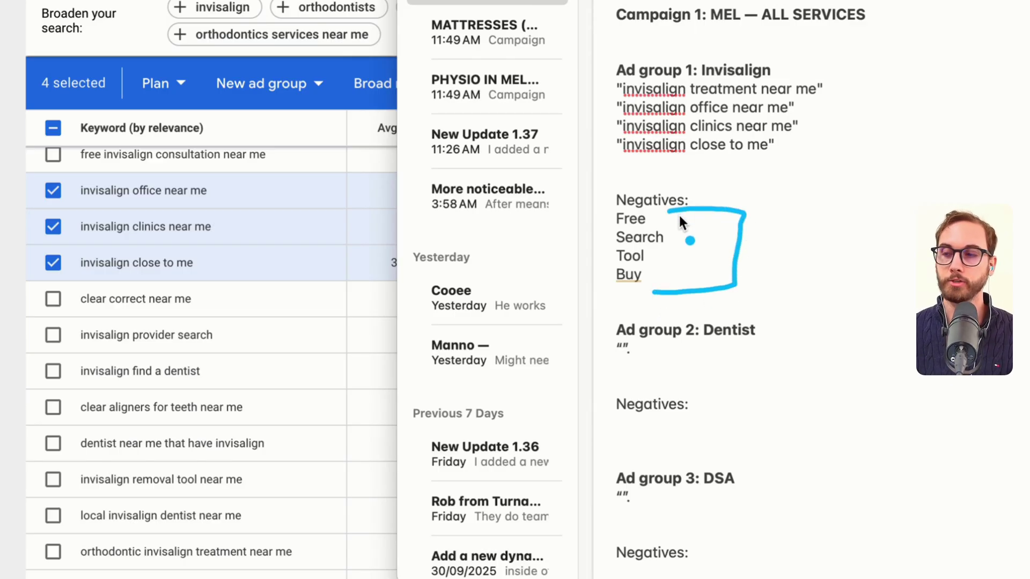
left_click(671, 275)
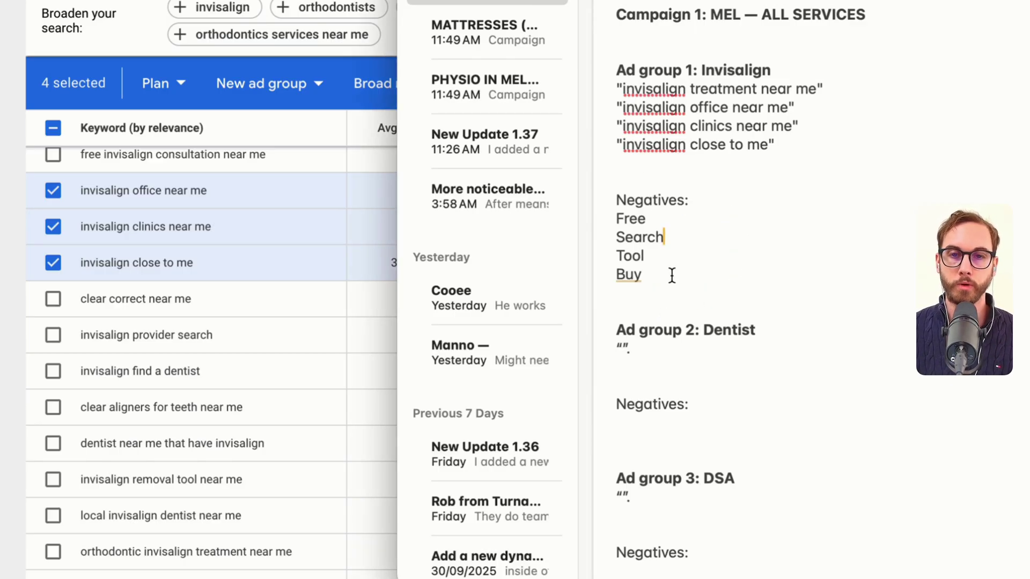
key("Return")
type("equipement")
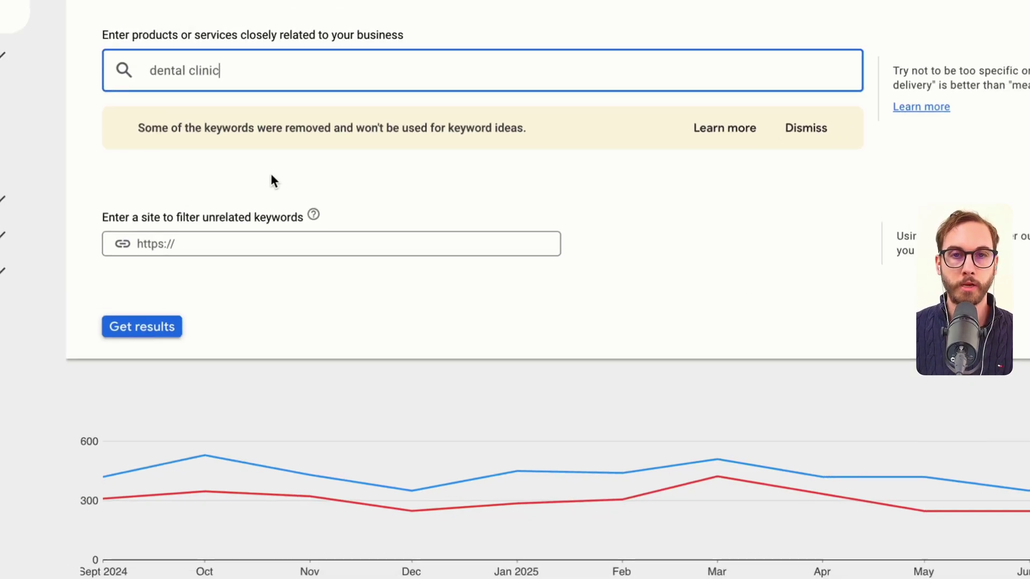
Copy The Guernsey Smile Centre's website address and return to Keyword Planner.
left_click_drag(152, 163, 552, 164)
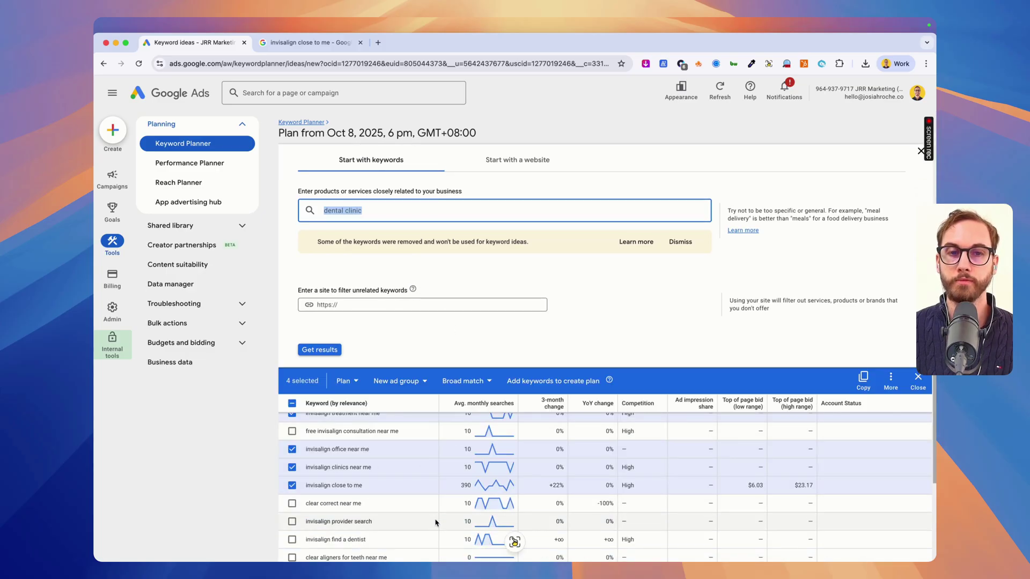
scroll(392, 293, "up", 3)
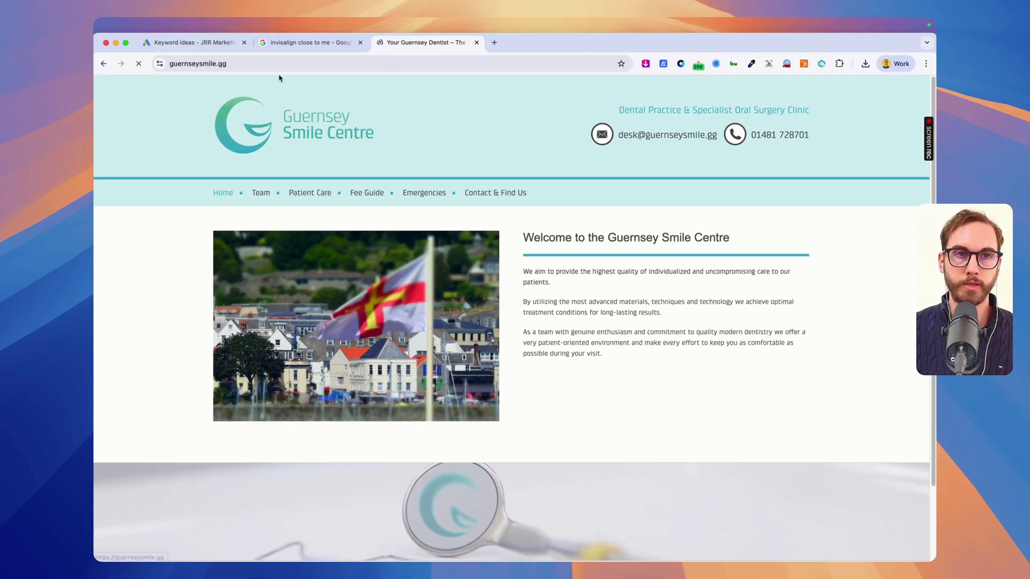
left_click(274, 64)
key("ctrl+c")
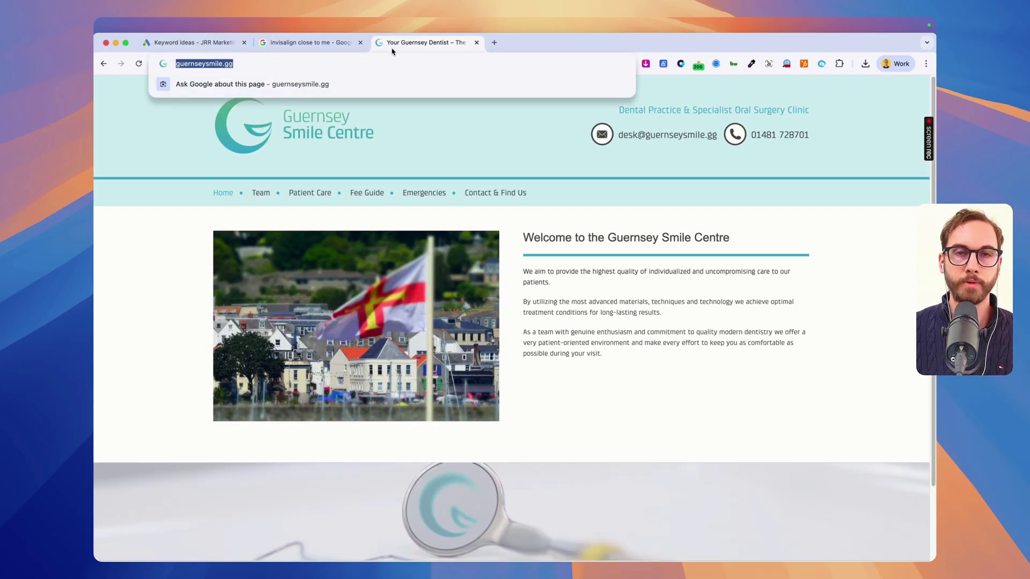
left_click(476, 42)
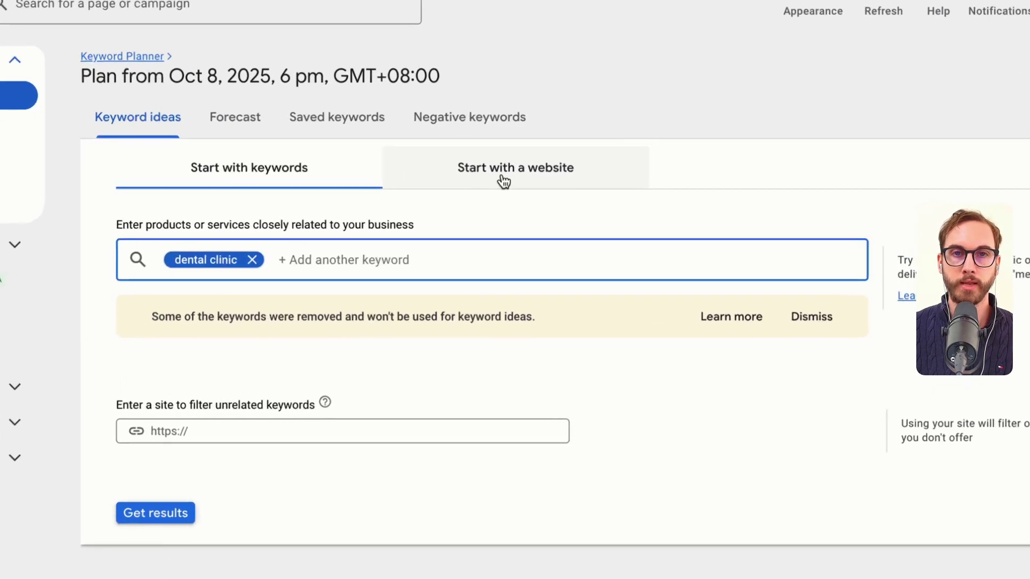
Generate keyword ideas from the pasted guernseysmile.gg URL, limited to only this page.
left_click(501, 185)
key("ctrl+v")
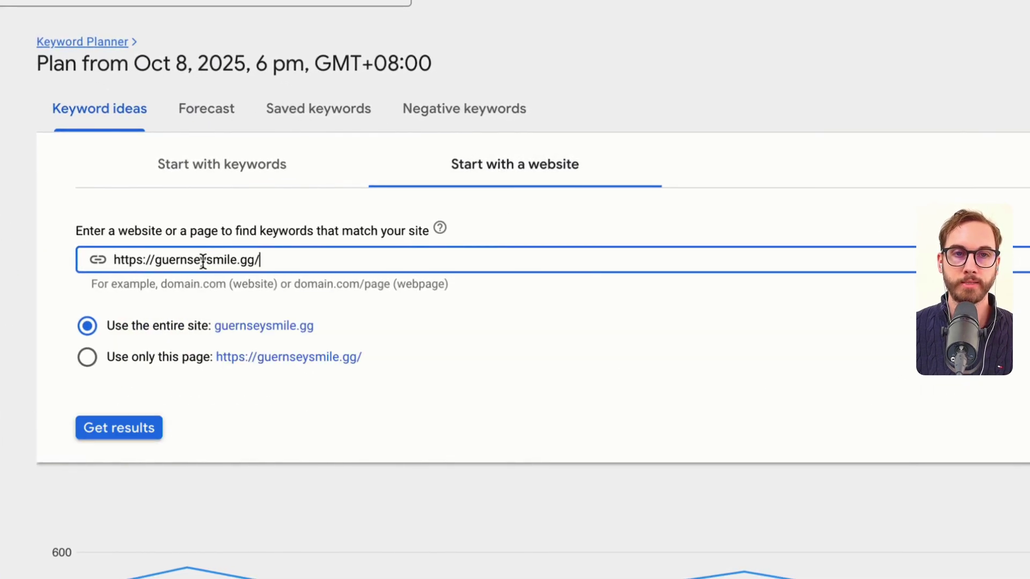
left_click(135, 367)
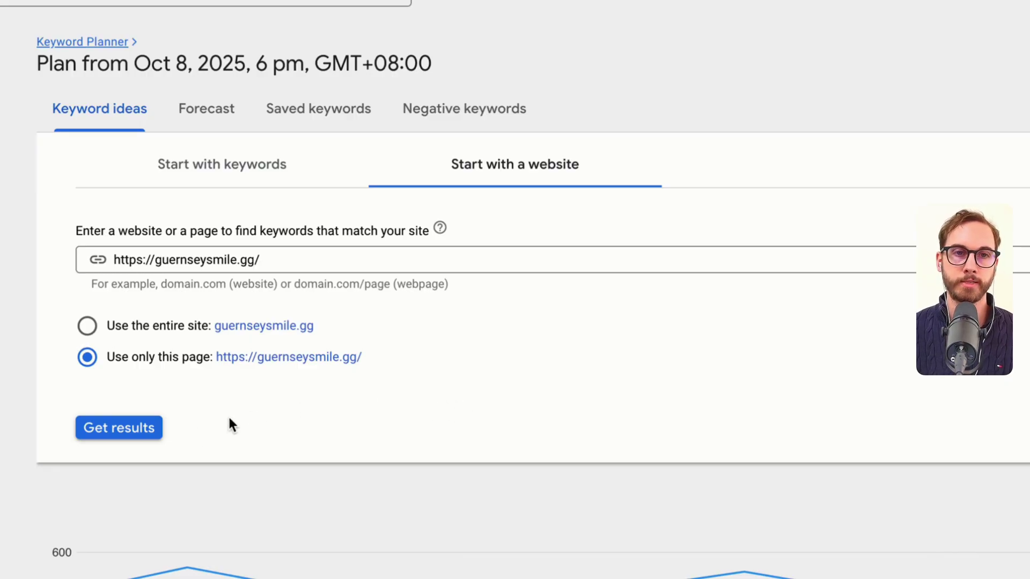
left_click(134, 429)
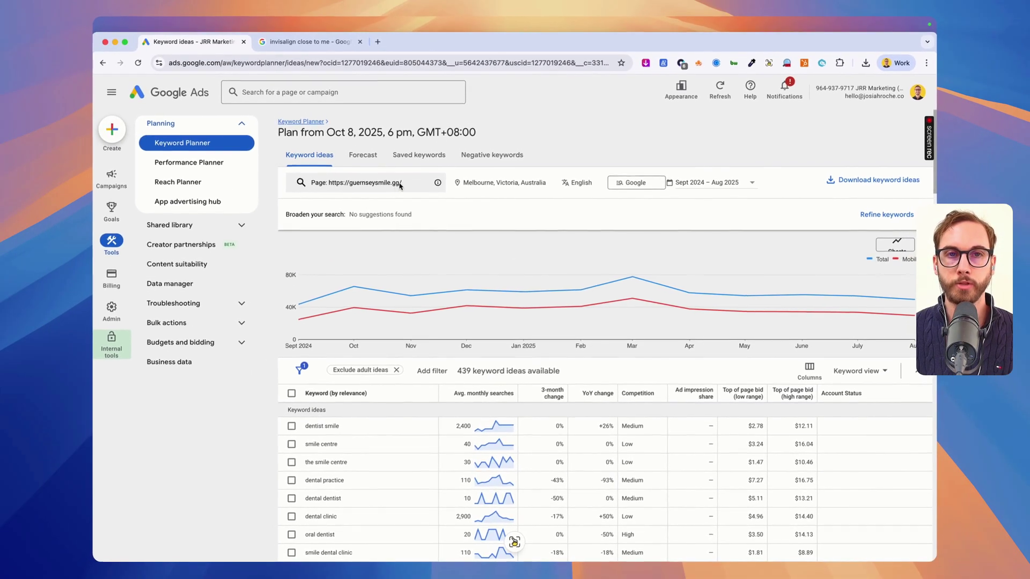
left_click_drag(327, 189, 410, 190)
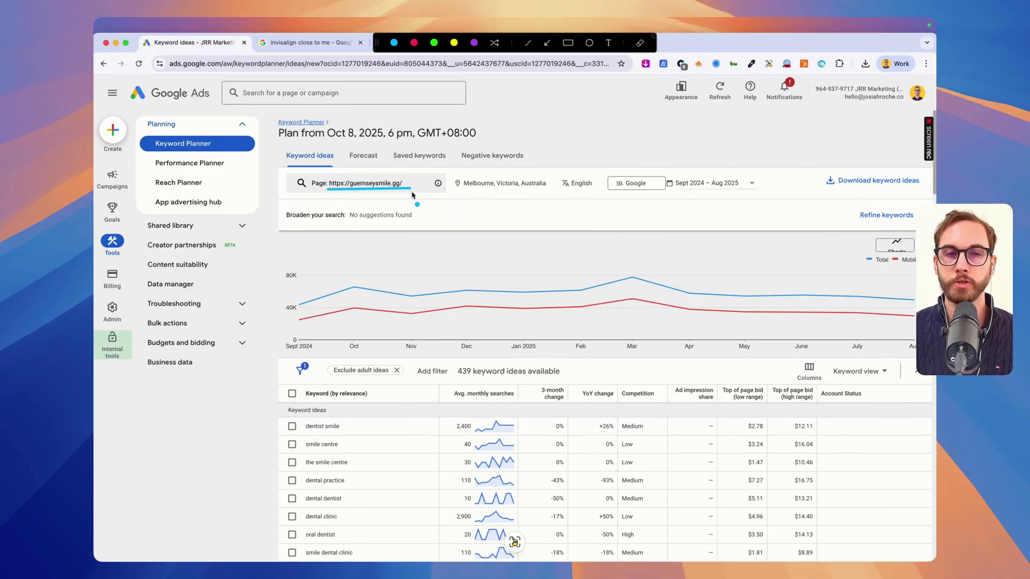
Search Google for 'invisalign dentist' and open the Invisalign UK website.
left_click(414, 67)
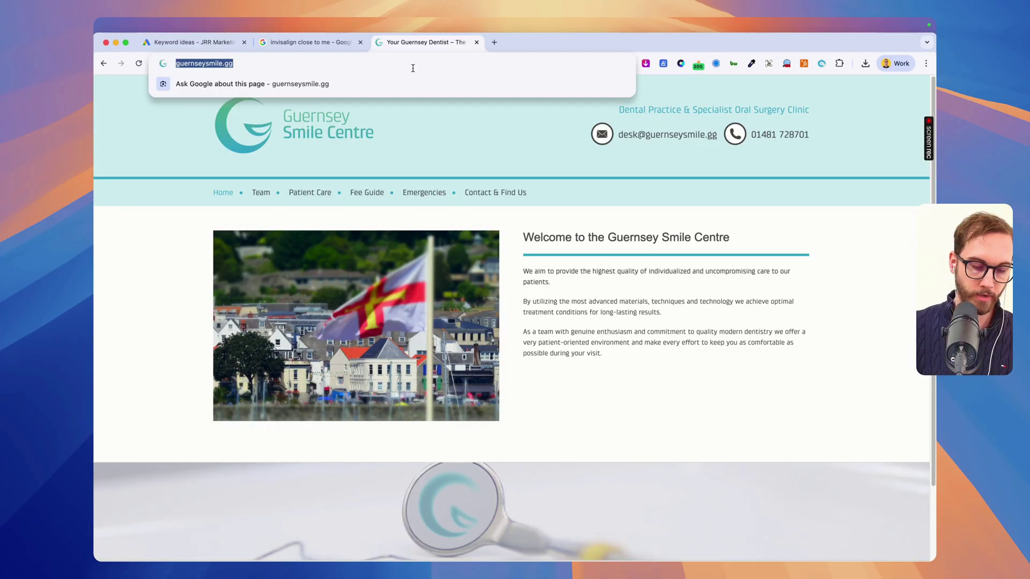
key("BackSpace")
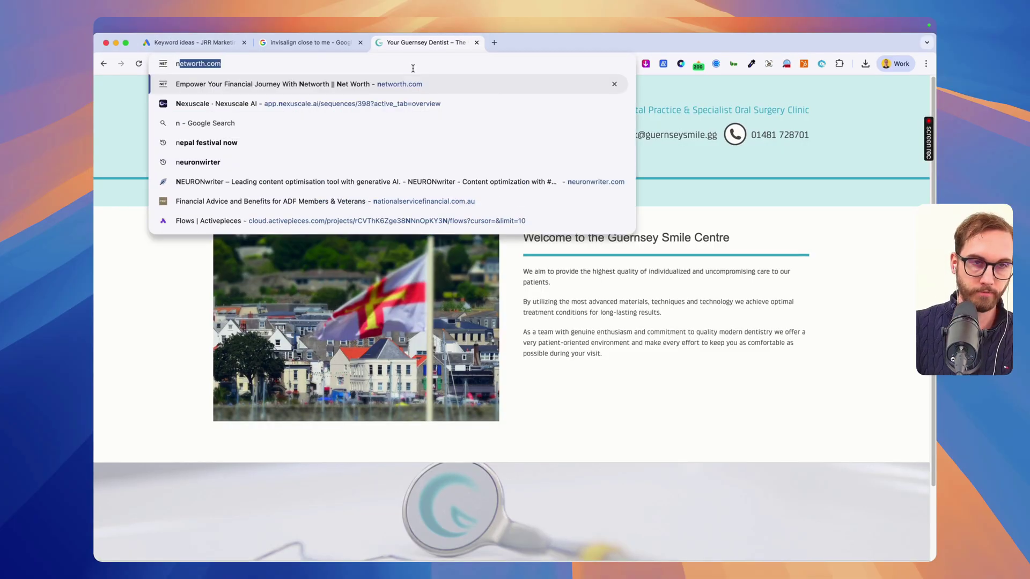
key("Escape")
type("invisalign dentist")
key("Return")
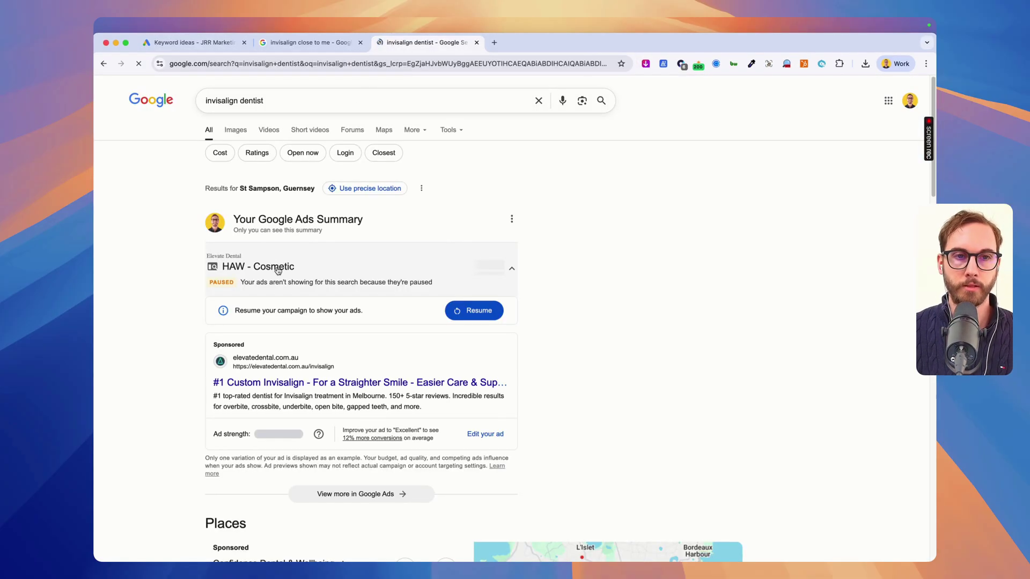
scroll(290, 309, "down", 15)
scroll(290, 309, "up", 5)
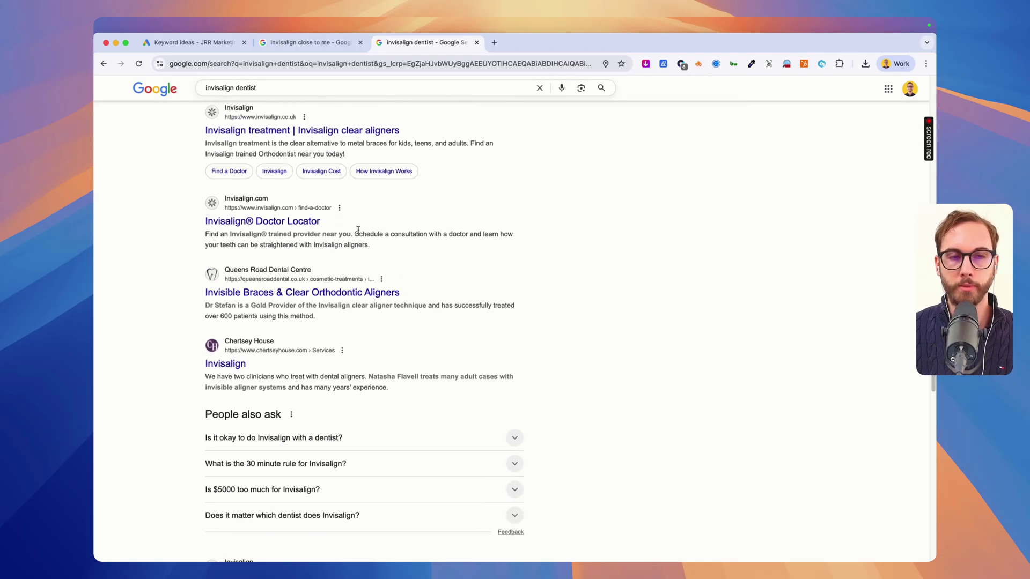
left_click(279, 221)
left_click(103, 63)
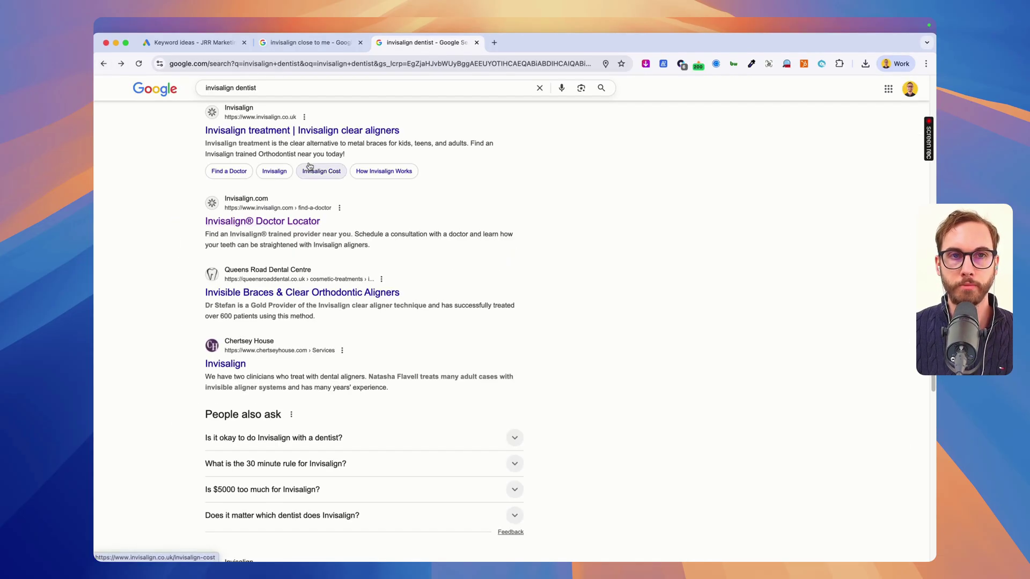
left_click(345, 136)
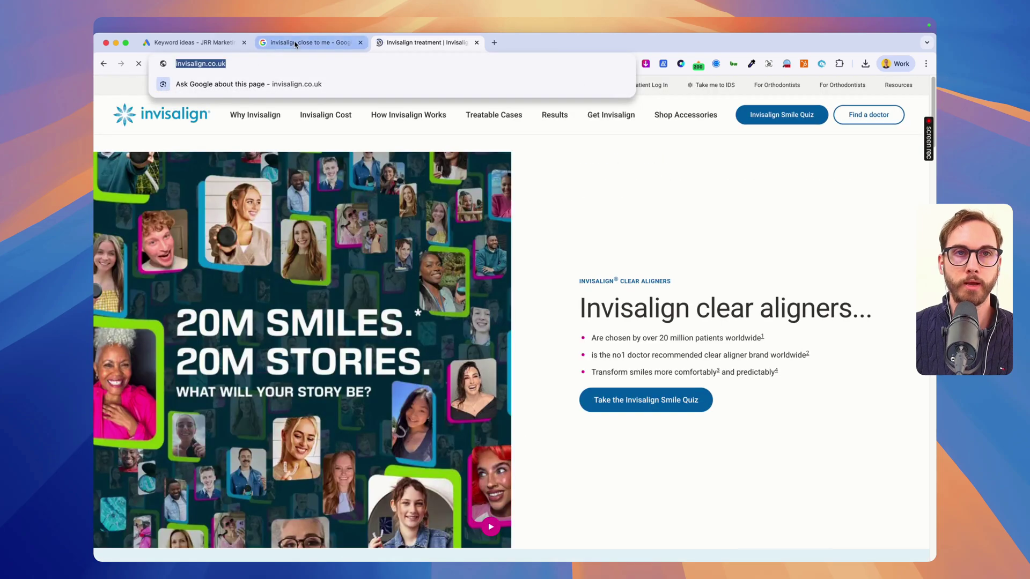
Back in Keyword Planner, open the website source form for the invisalign.co.uk page.
left_click(285, 42)
left_click(220, 43)
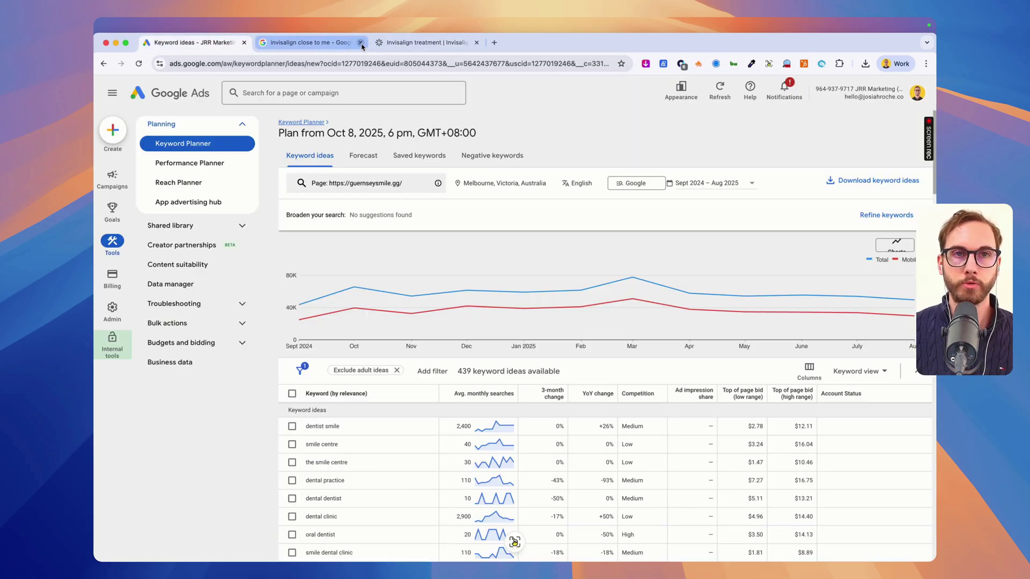
left_click(360, 42)
left_click(371, 187)
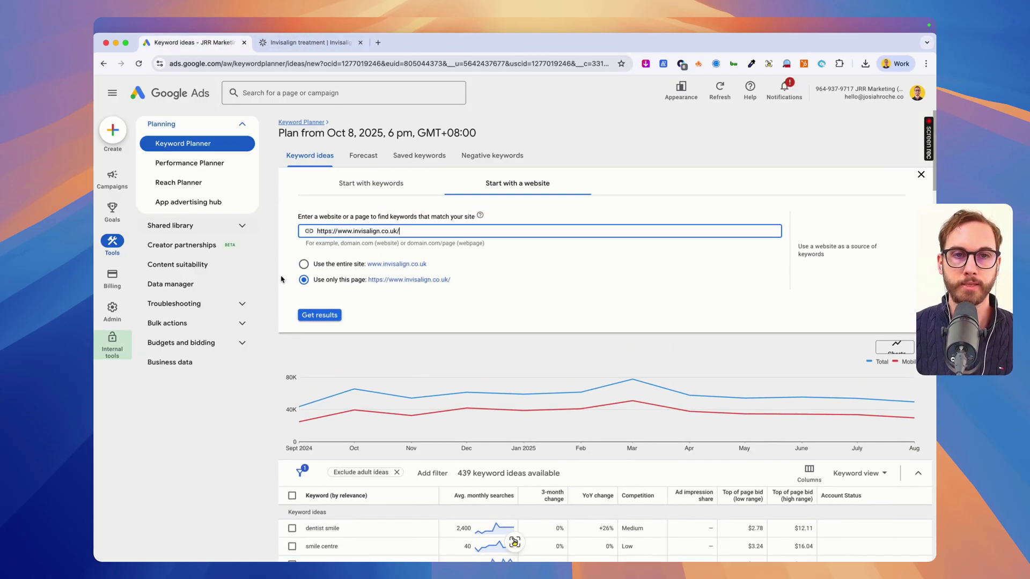
Generate keyword ideas from the Invisalign UK page and review the 1,348 results.
left_click(319, 315)
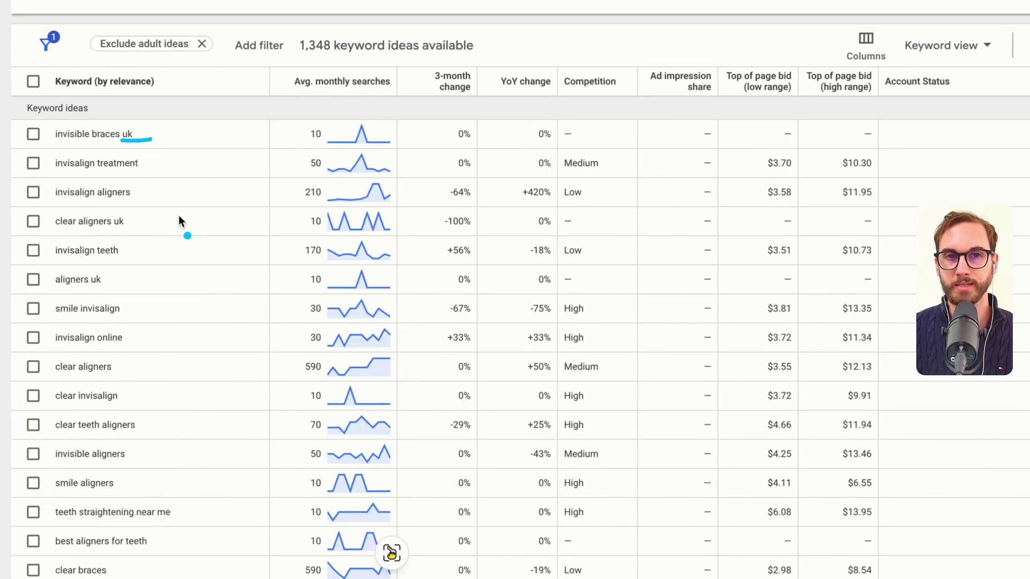
scroll(178, 214, "up", 4)
scroll(320, 169, "down", 6)
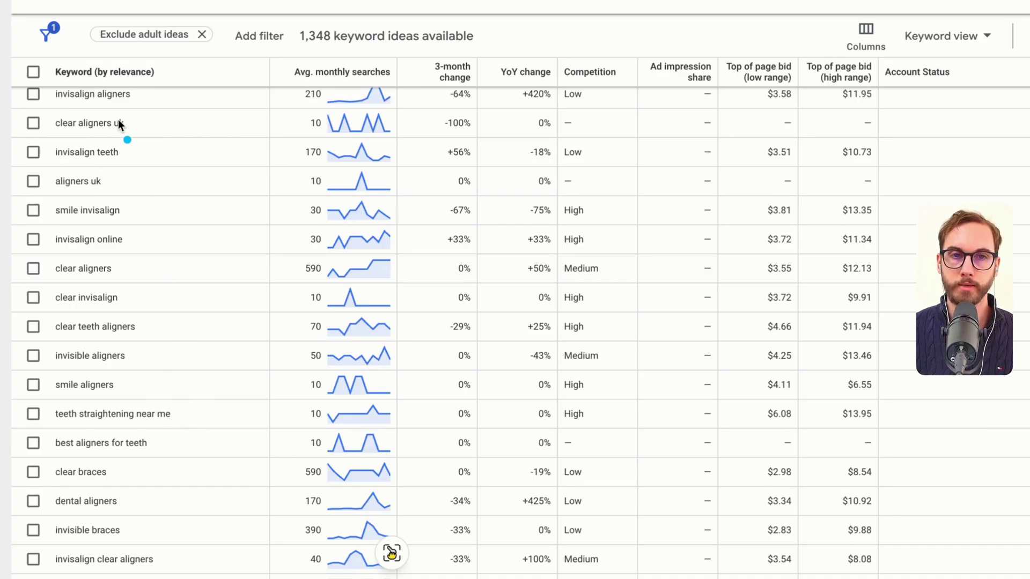
left_click_drag(53, 103, 157, 105)
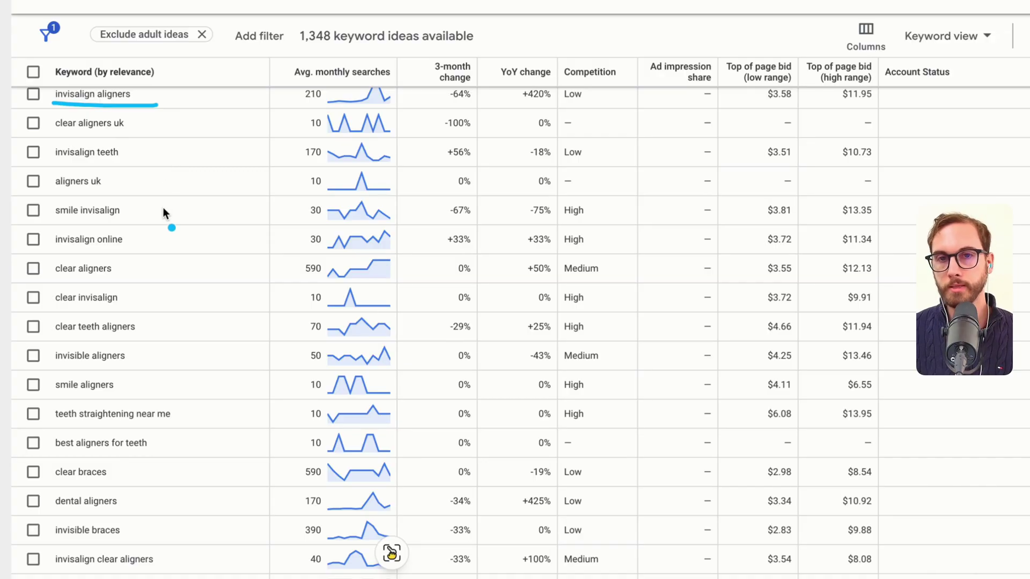
scroll(504, 177, "up", 1)
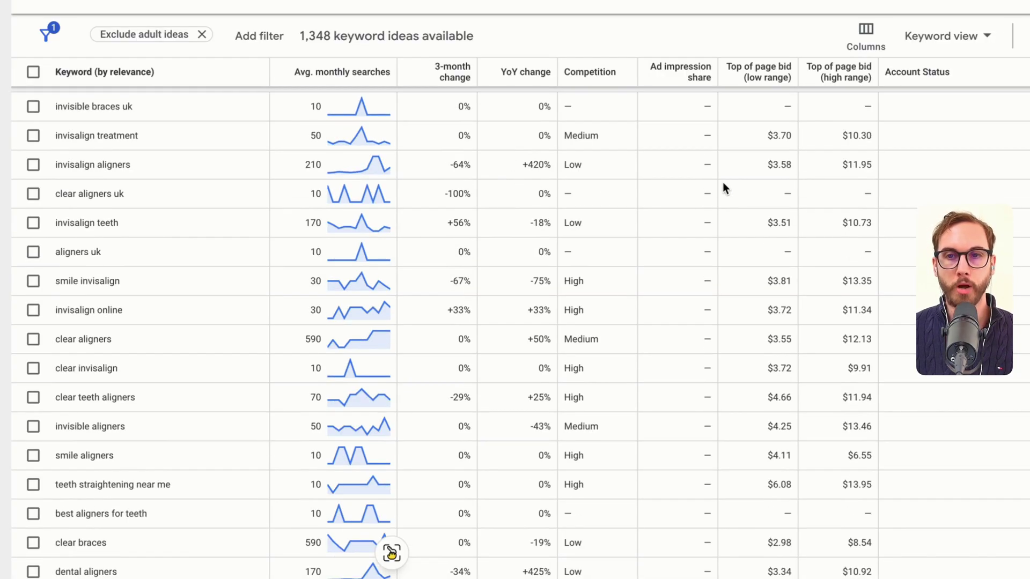
left_click_drag(815, 176, 868, 177)
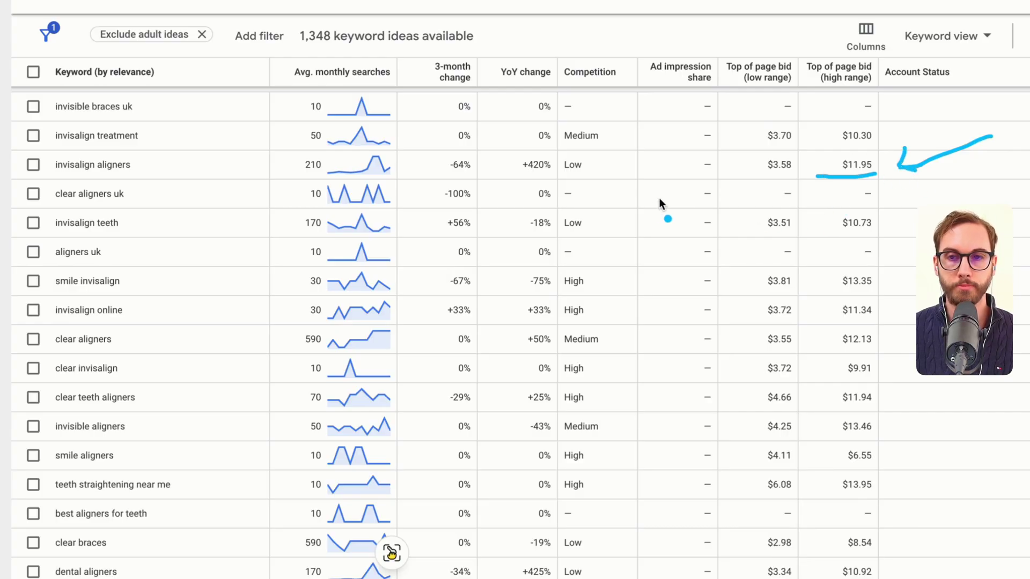
Start a new negative line under Equipment in the notes.
scroll(102, 285, "down", 1)
left_click_drag(50, 247, 152, 248)
left_click(336, 550)
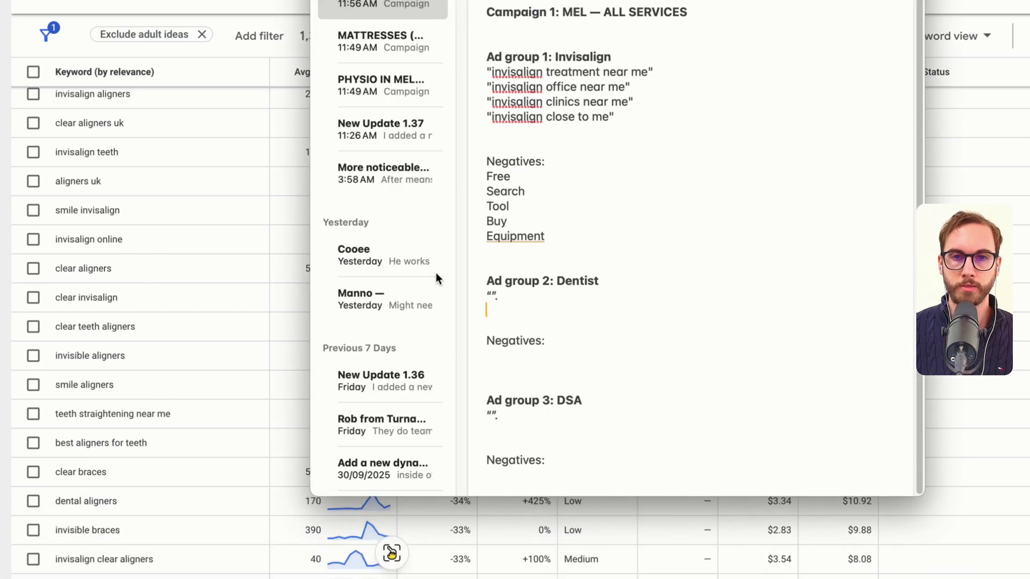
key("Return")
Add Online as a capitalised Invisalign negative in the notes.
type("online")
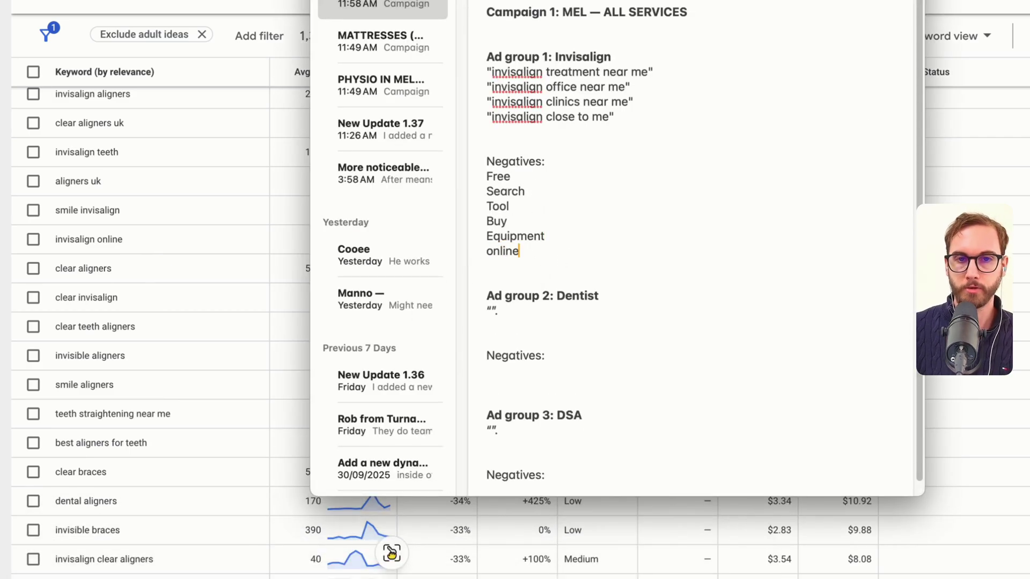
left_click(138, 298)
scroll(138, 298, "down", 5)
triple_click(107, 271)
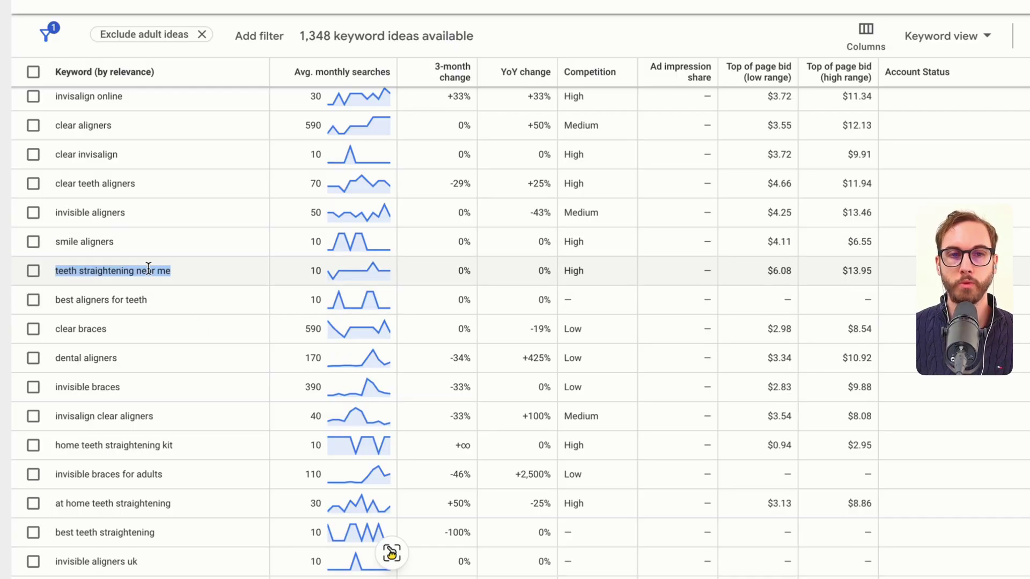
left_click(335, 551)
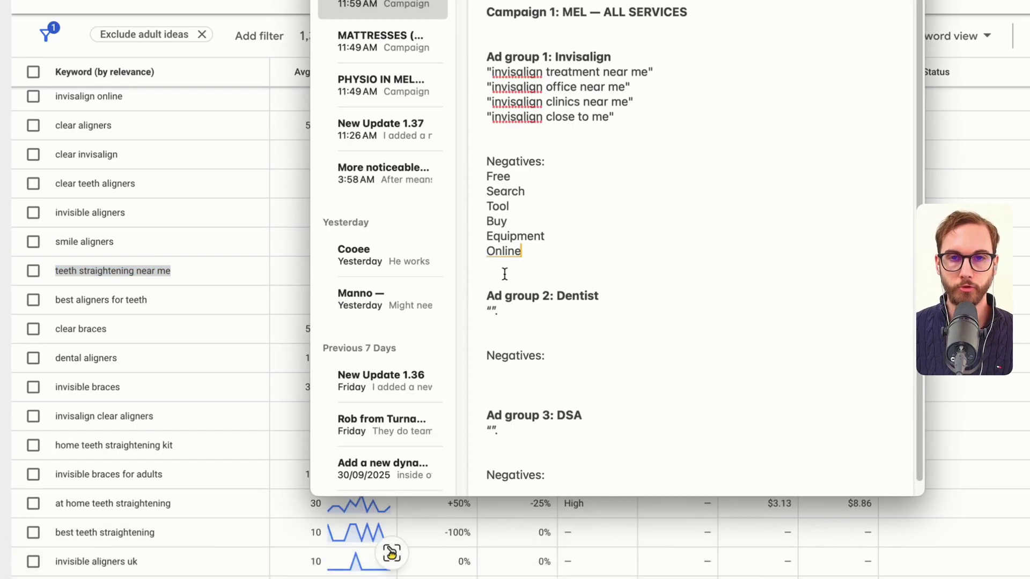
left_click(515, 137)
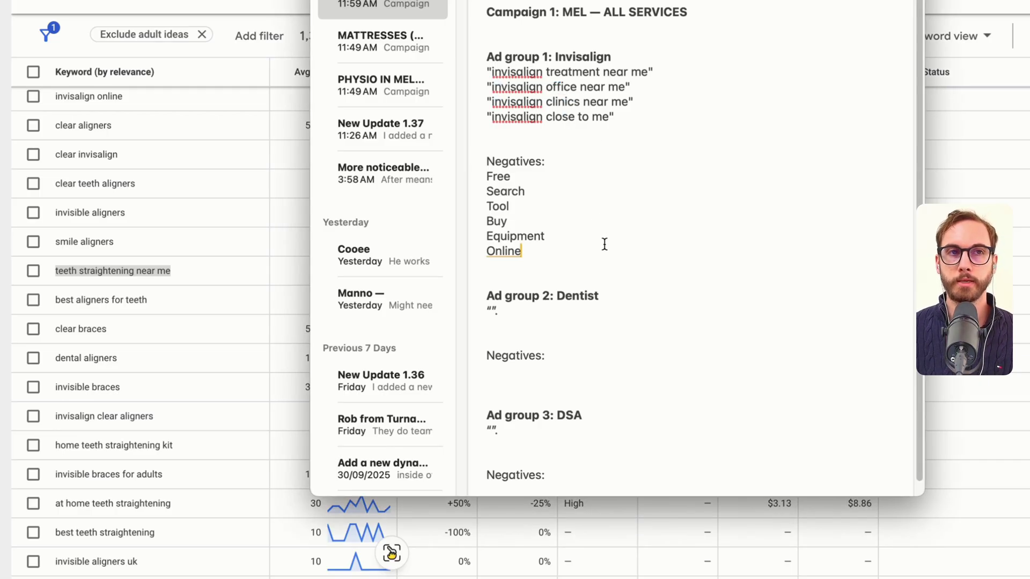
Return to the keyword ideas table showing teeth straightening near me.
left_click(58, 300)
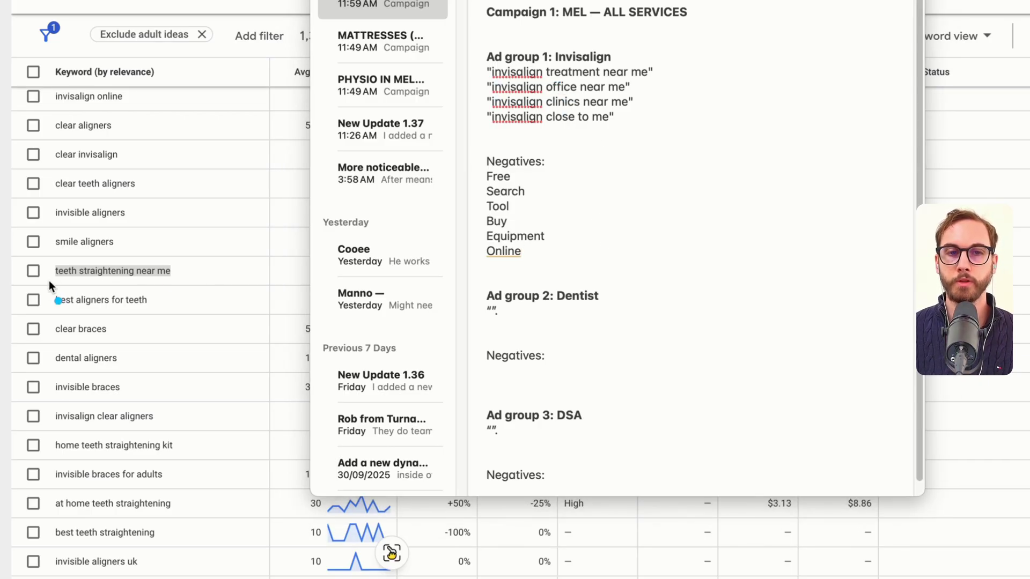
mouse_move(202, 209)
left_mouse_down()
mouse_move(168, 256)
mouse_move(197, 249)
left_mouse_up()
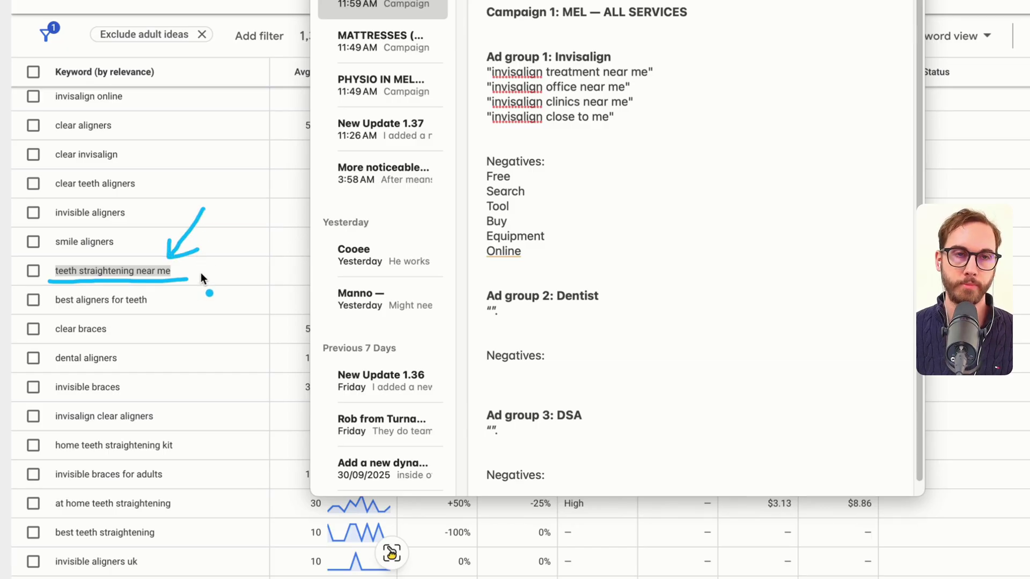
left_click(195, 263)
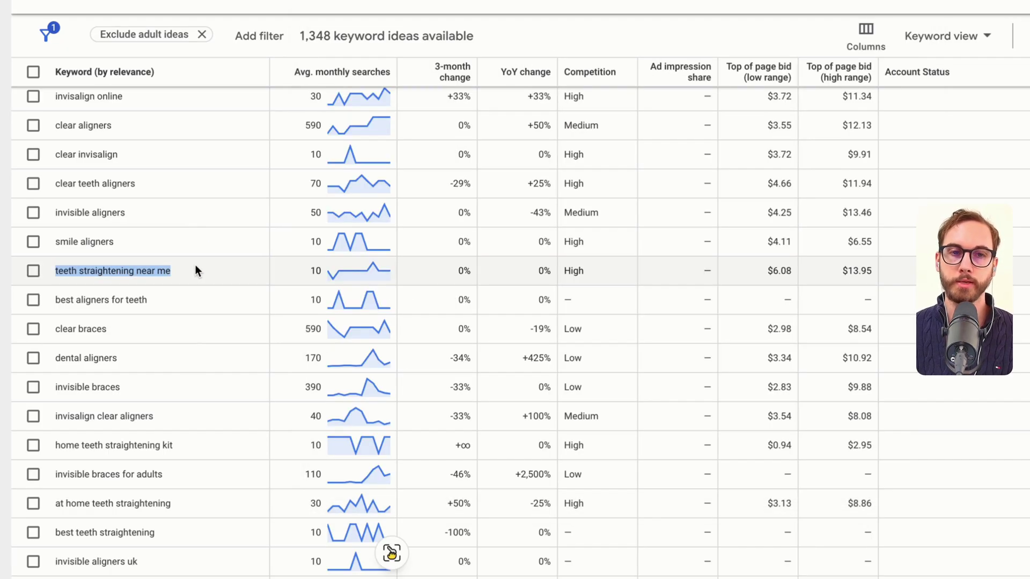
Search Google for the keyword 'teeth straightening near me' from the ideas table.
triple_click(164, 270)
right_click(164, 270)
left_click(193, 317)
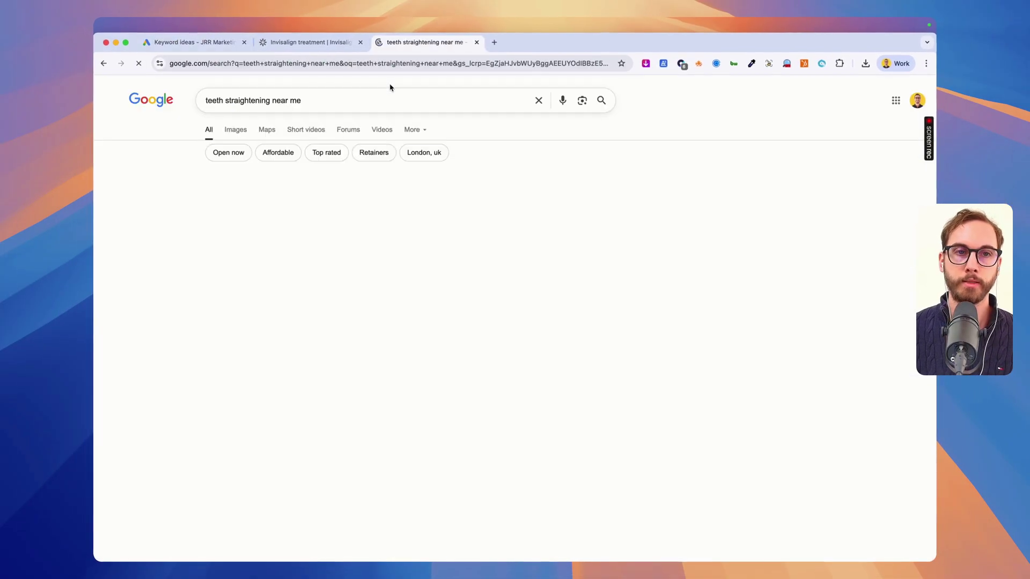
scroll(325, 230, "down", 15)
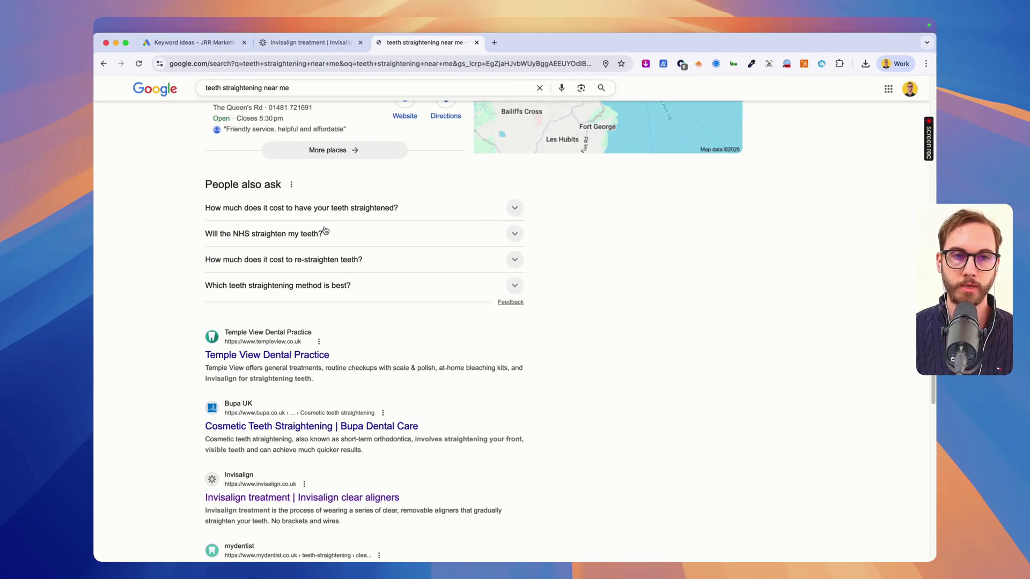
scroll(268, 315, "down", 2)
scroll(392, 269, "up", 5)
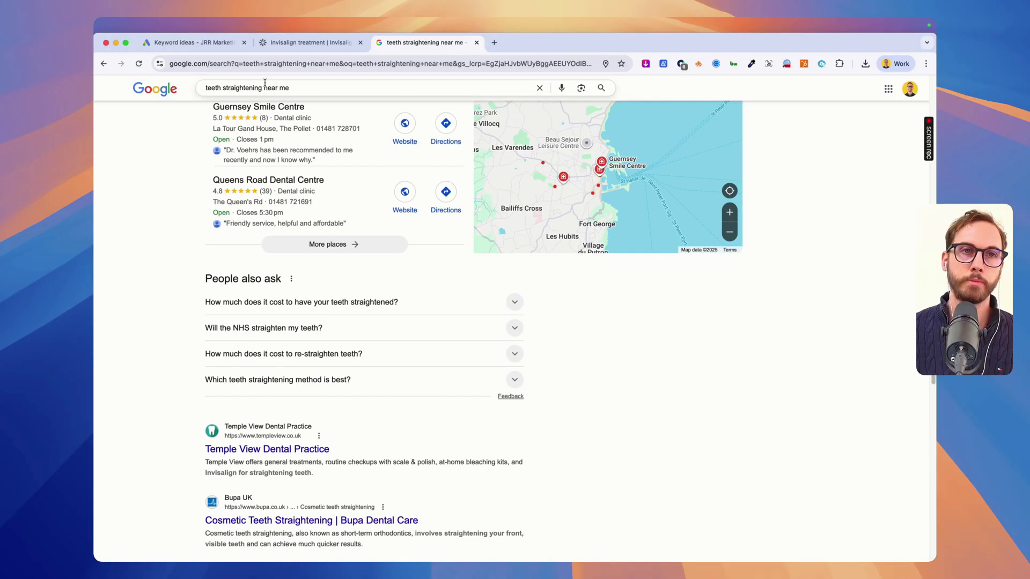
Change the query to 'invisalign near me' and review the local clinic results.
double_click(247, 88)
left_click_drag(262, 87, 197, 87)
type("invisalign")
key("Return")
scroll(250, 277, "down", 10)
scroll(250, 277, "up", 3)
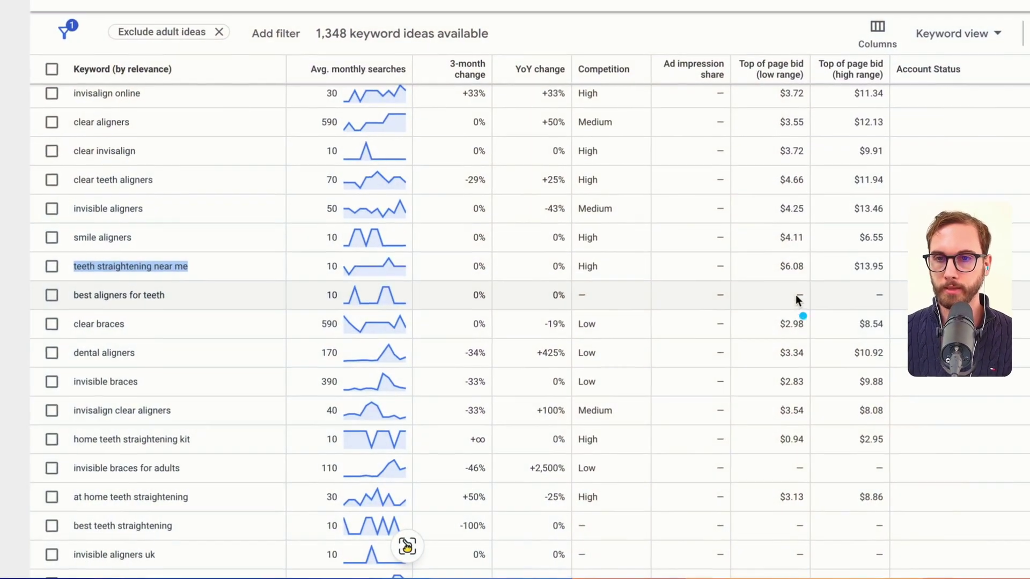
left_click_drag(848, 274, 900, 275)
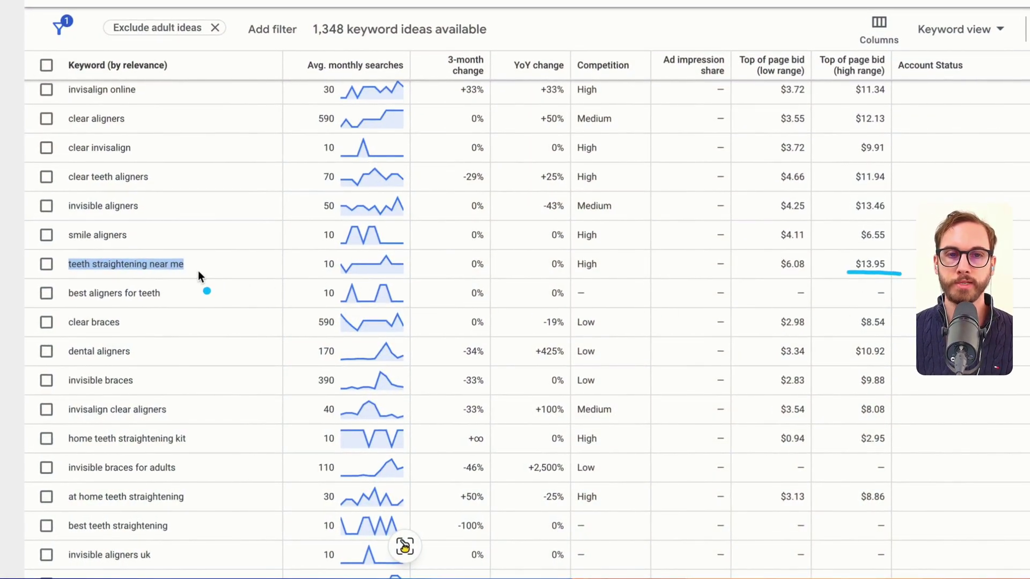
left_click_drag(199, 265, 239, 266)
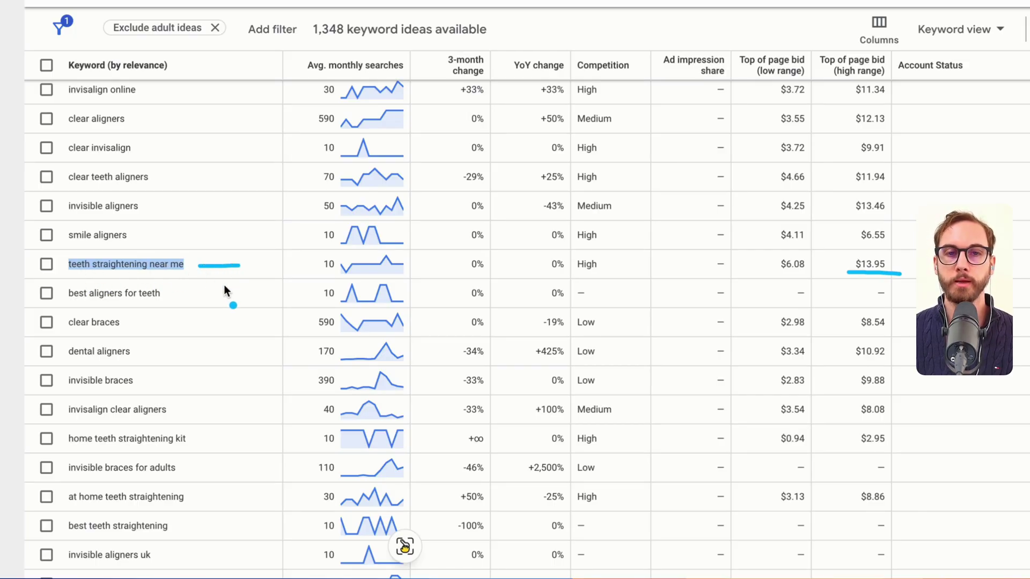
left_click_drag(200, 288, 261, 289)
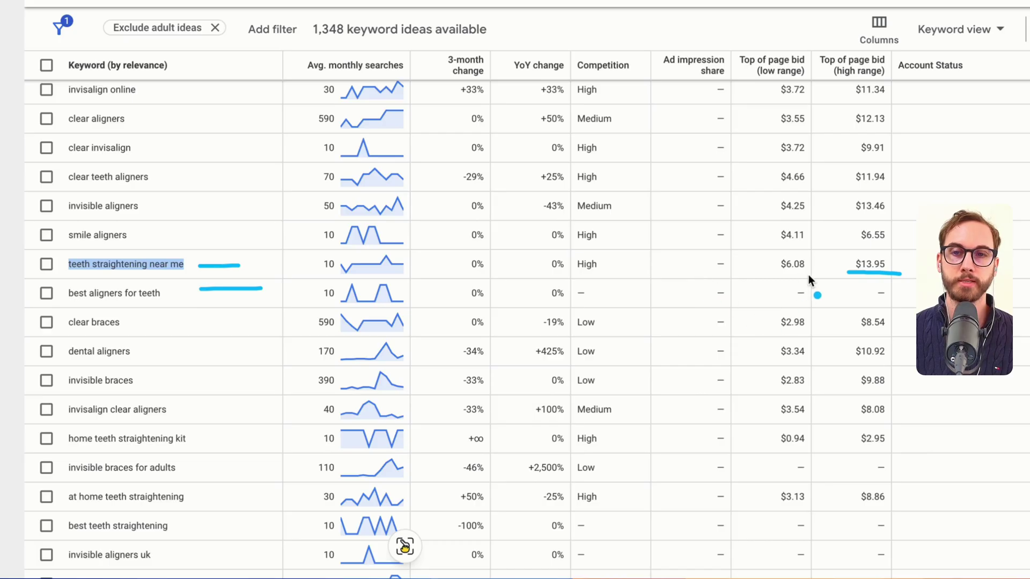
left_click_drag(803, 236, 838, 208)
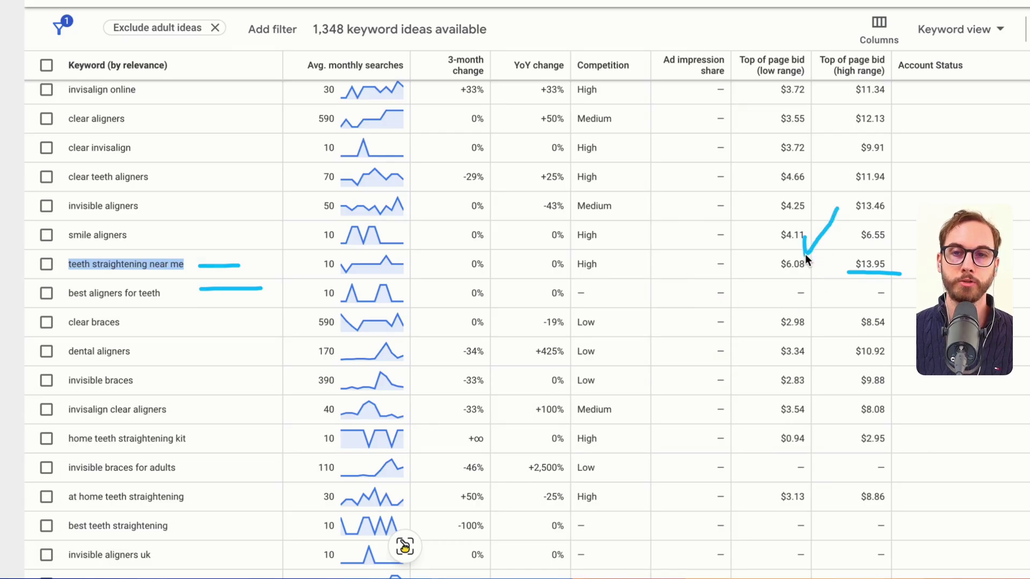
left_click_drag(805, 256, 826, 251)
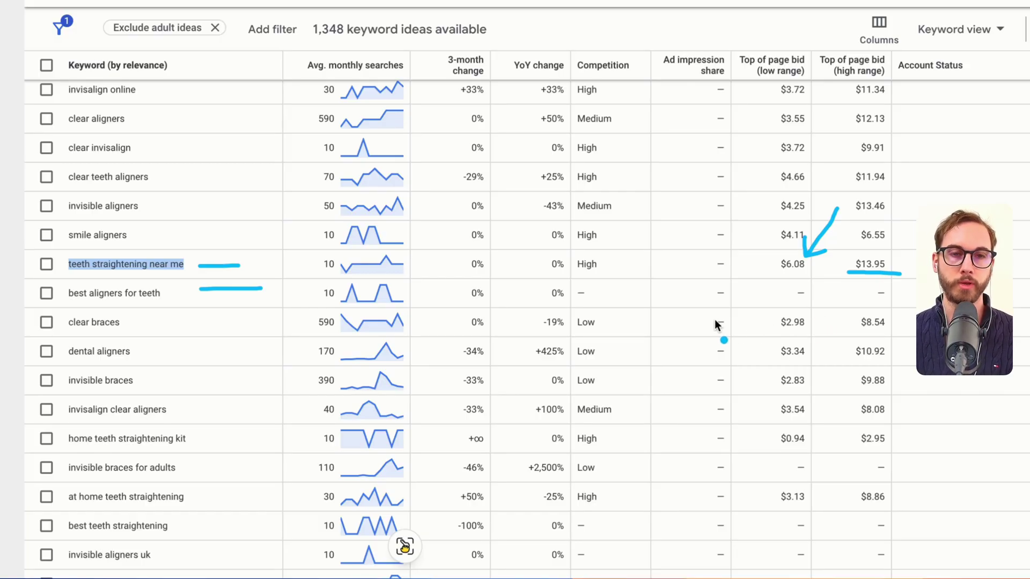
scroll(252, 317, "up", 9)
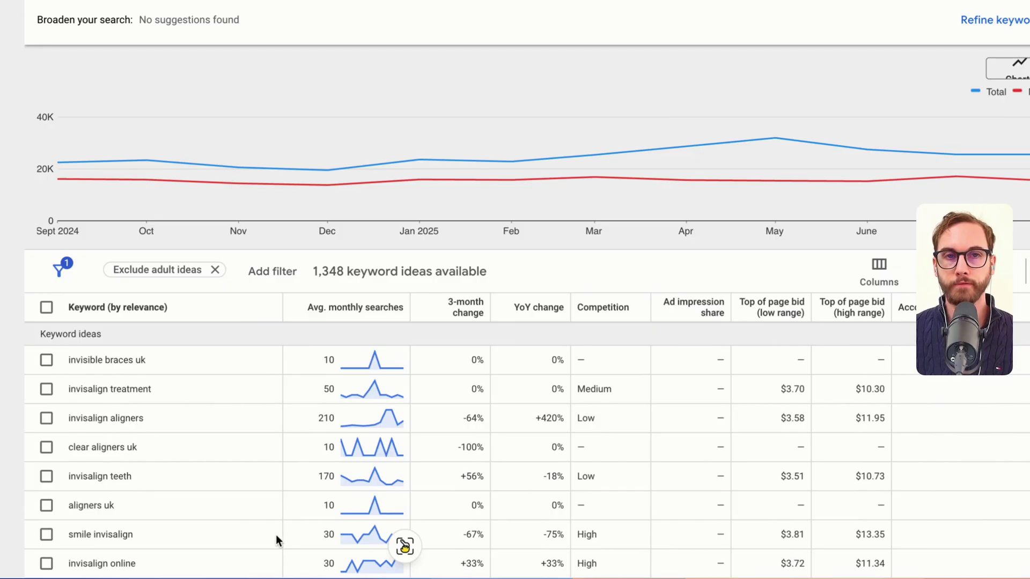
Add 'Invisalign' on a new line under the Dentist ad group's Negatives.
left_click(354, 562)
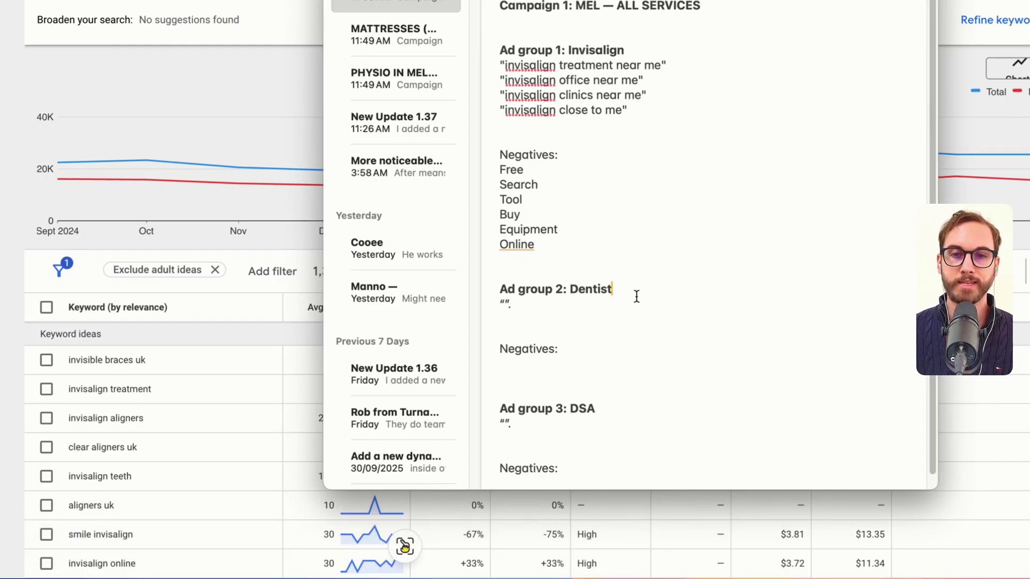
scroll(617, 309, "down", 1)
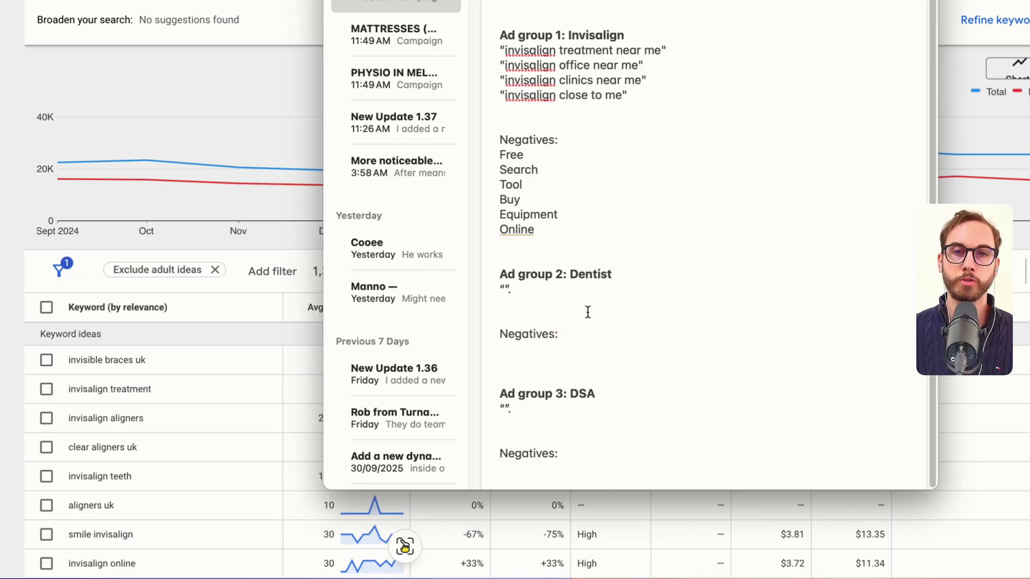
mouse_move(768, 293)
left_mouse_down()
mouse_move(655, 86)
mouse_move(693, 91)
left_mouse_up()
left_click(585, 337)
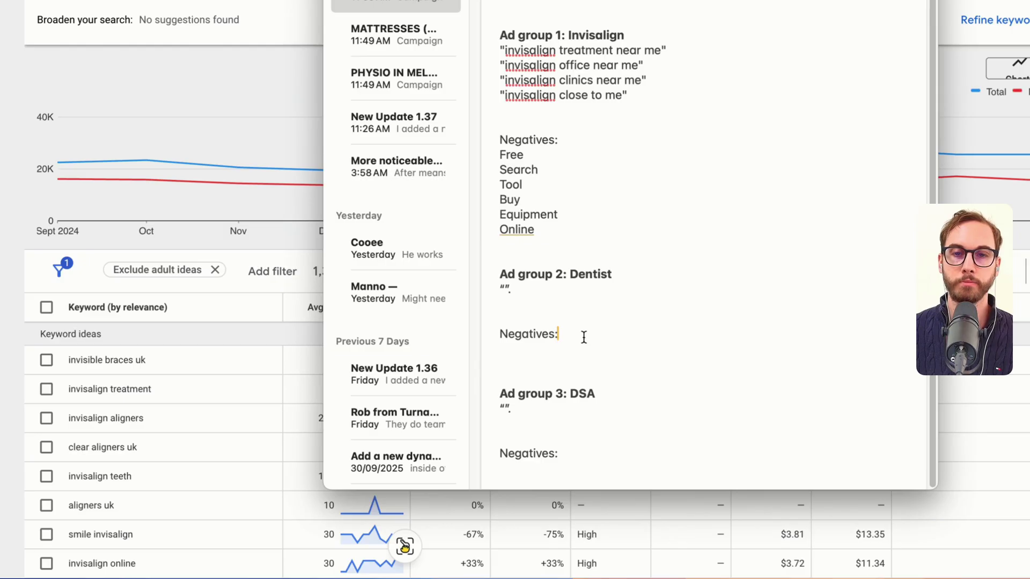
key("Return")
type("inv")
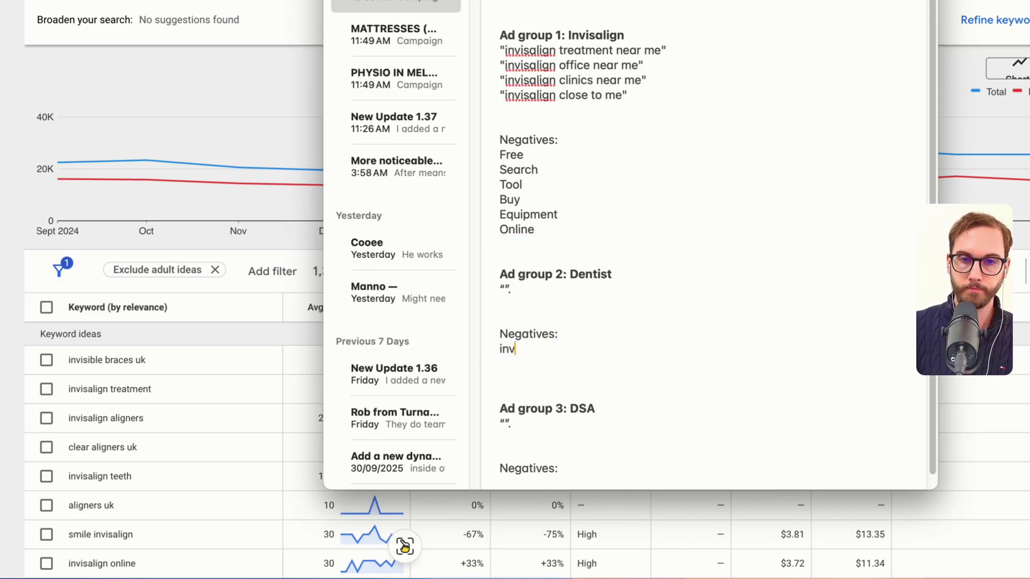
type("isalign")
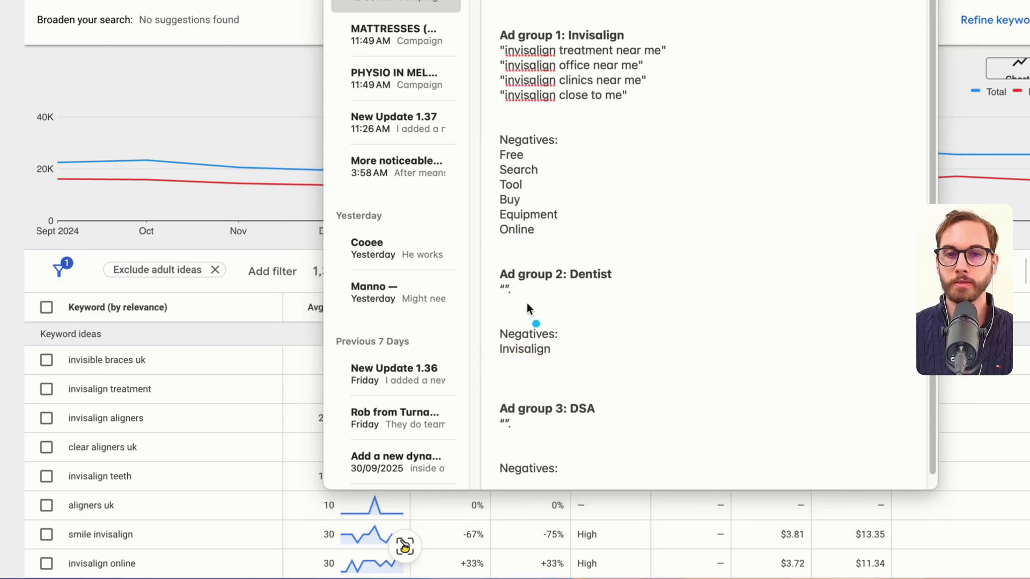
left_click_drag(673, 326, 554, 346)
mouse_move(726, 194)
left_mouse_down()
mouse_move(662, 150)
mouse_move(689, 115)
left_mouse_up()
mouse_move(753, 237)
left_mouse_down()
mouse_move(624, 310)
mouse_move(652, 315)
left_mouse_up()
left_click_drag(731, 158, 642, 87)
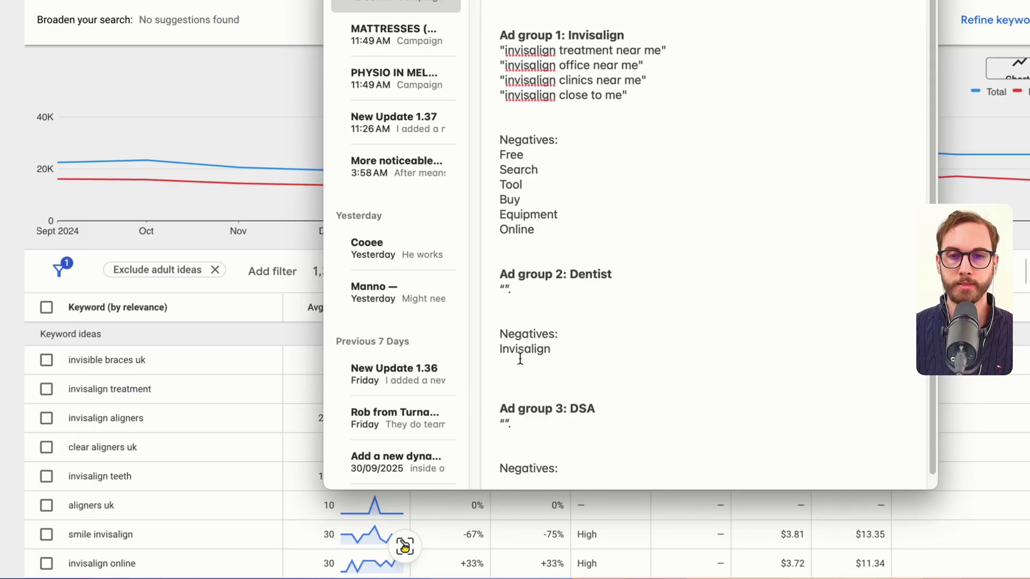
Get keyword ideas for dental clinic near me, dentist melbourne and dental services nearby.
left_click(172, 101)
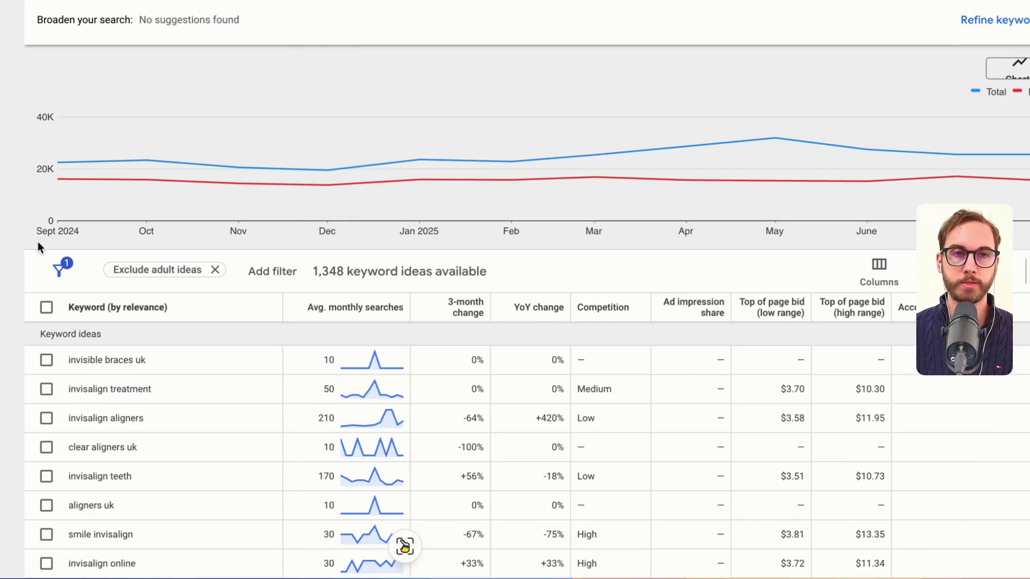
scroll(307, 19, "up", 3)
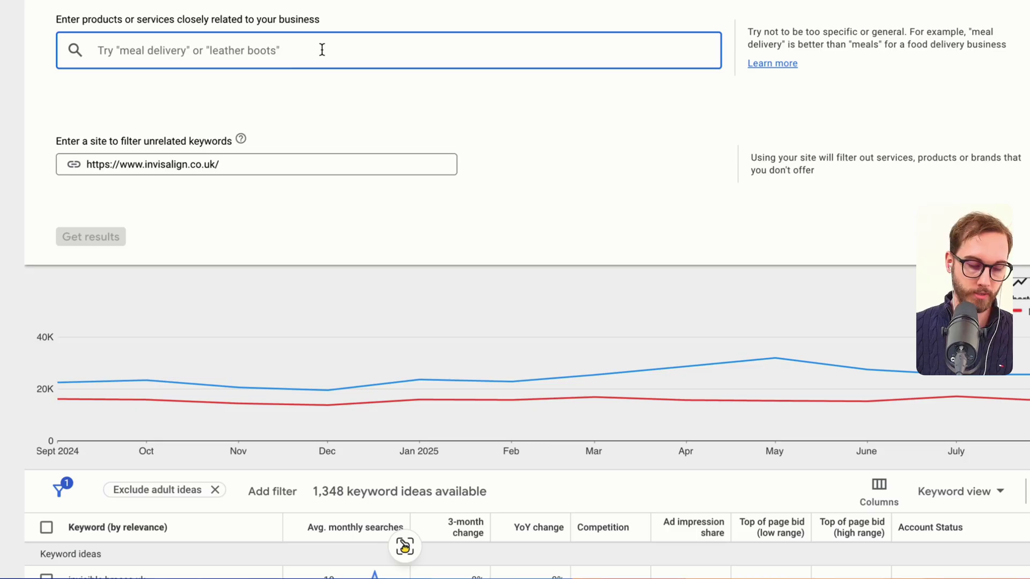
type("dental")
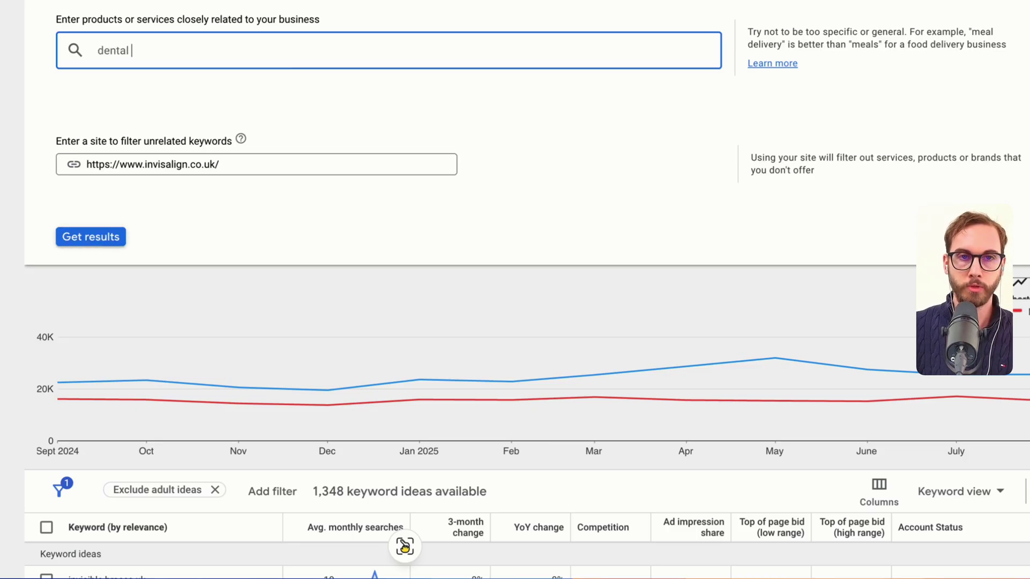
type(" clinic near me")
key("Return")
type("dentist melbourne")
key("Return")
type("dental services ne")
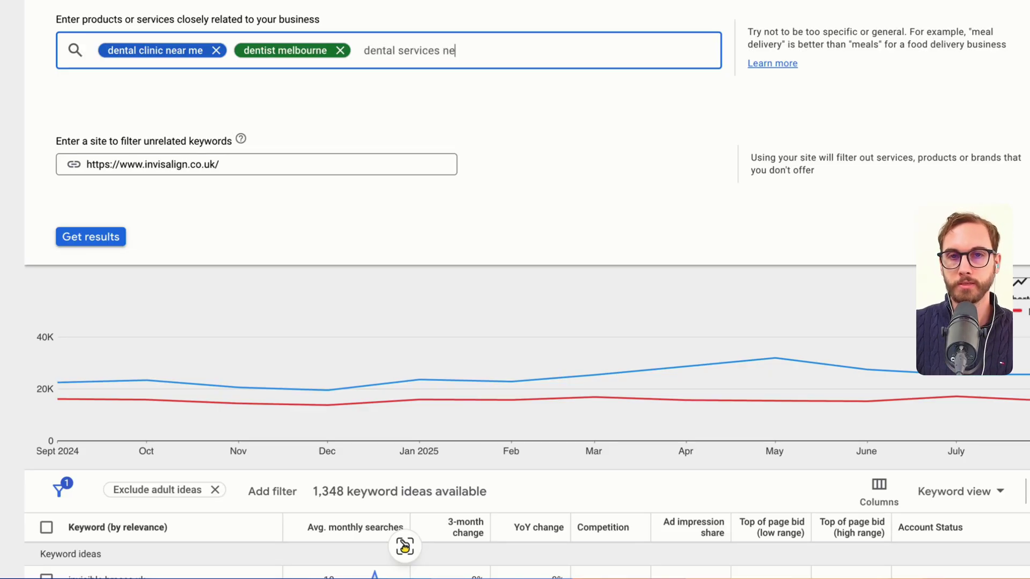
type("arby")
key("Return")
key("Return")
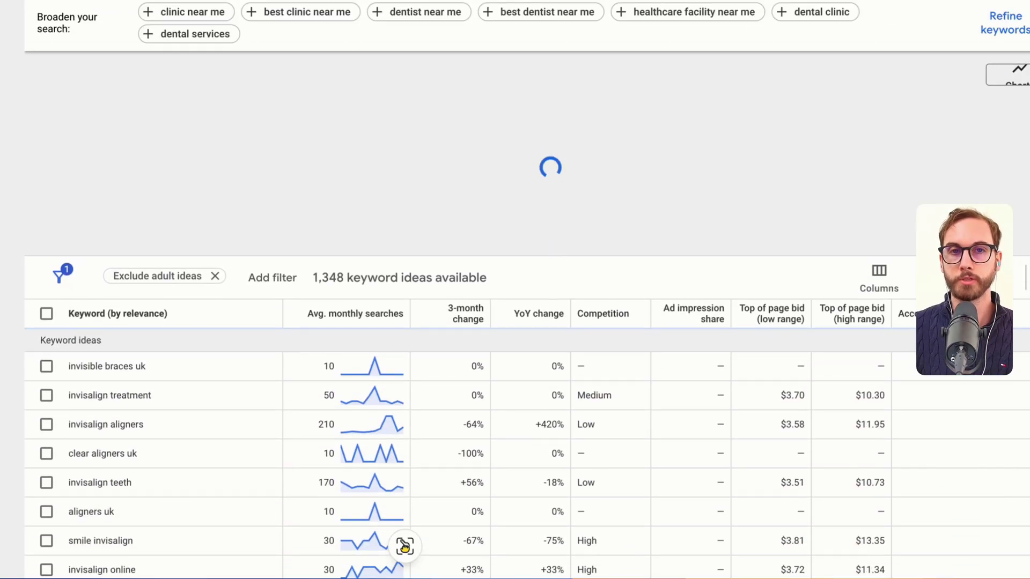
Remove the invisalign.co.uk address from the keyword search form's website filter.
left_click(252, 11)
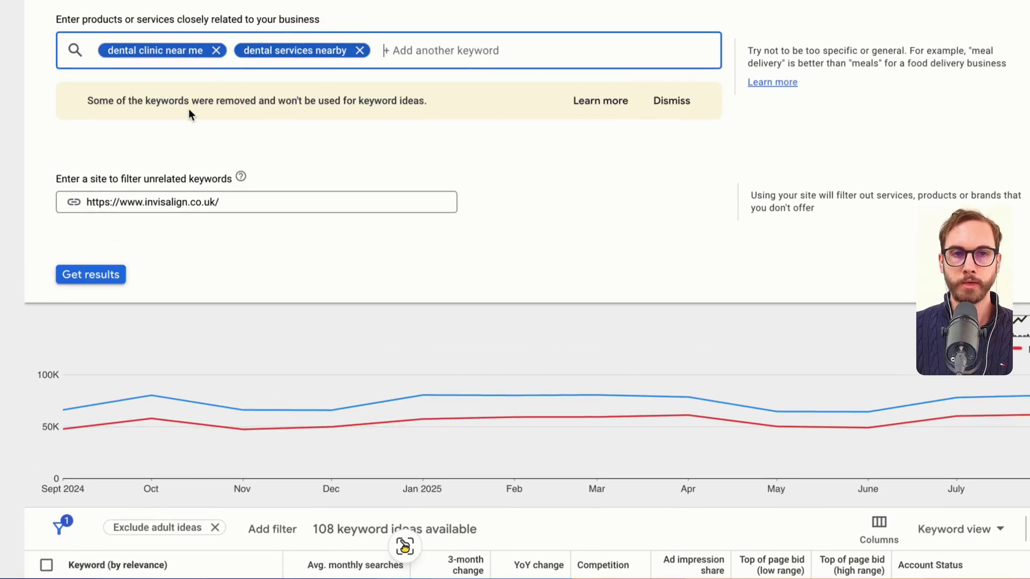
left_click(288, 202)
key("ctrl+a")
key("BackSpace")
left_click(274, 248)
left_click(440, 51)
type("de")
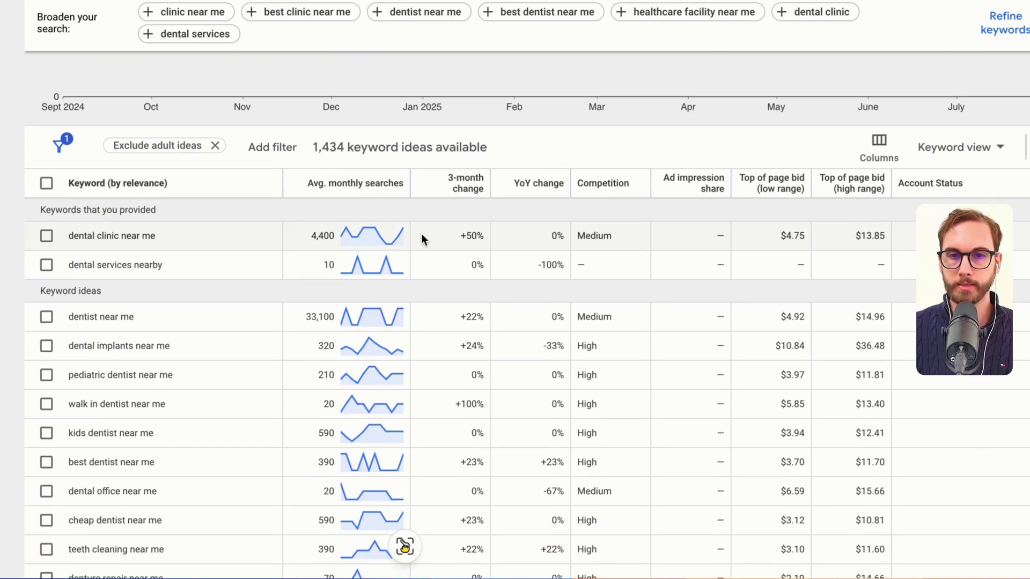
mouse_move(446, 250)
left_mouse_down()
mouse_move(489, 240)
mouse_move(431, 243)
left_mouse_up()
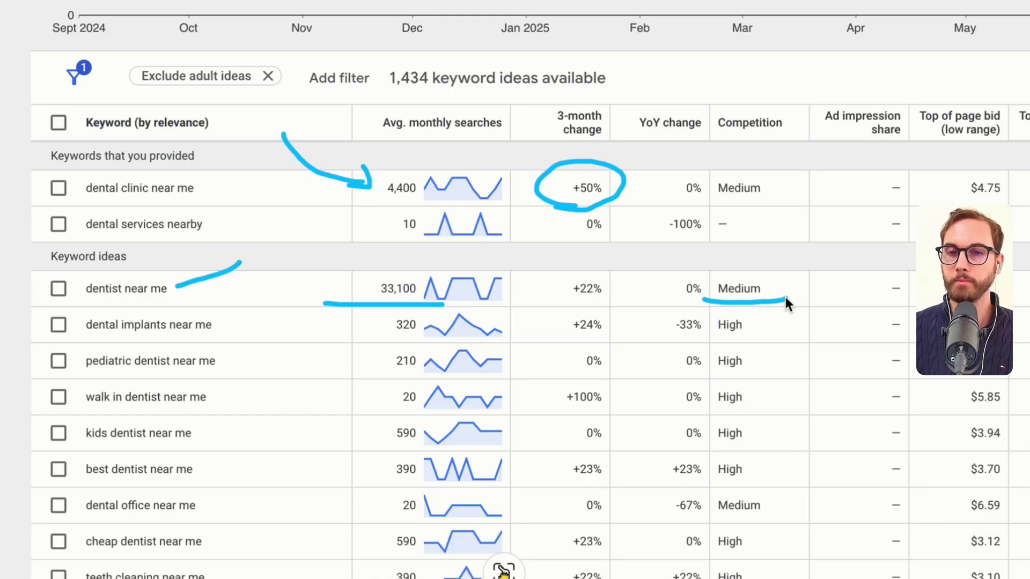
mouse_move(793, 280)
left_mouse_down()
mouse_move(745, 147)
mouse_move(699, 295)
left_mouse_up()
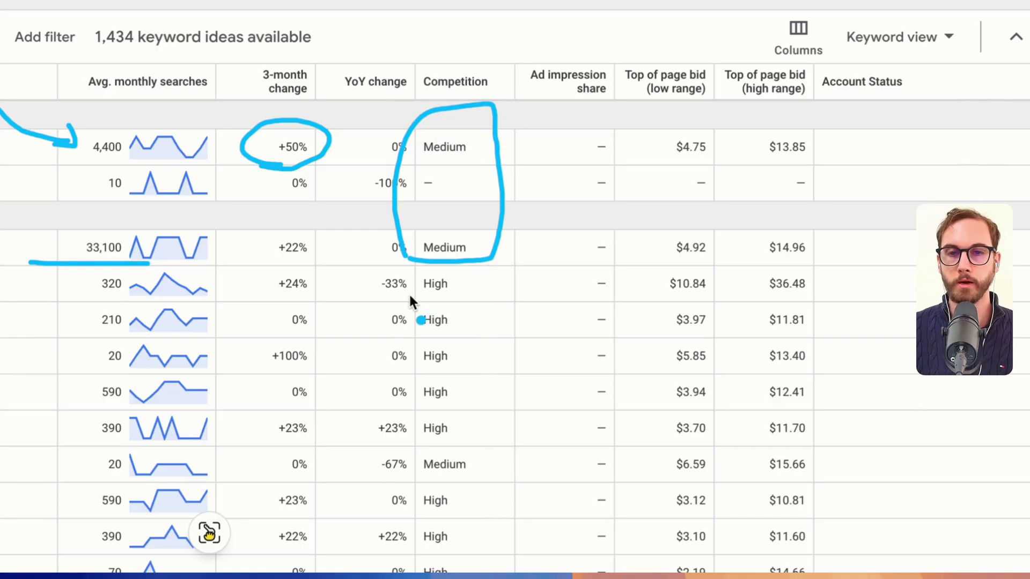
key("Escape")
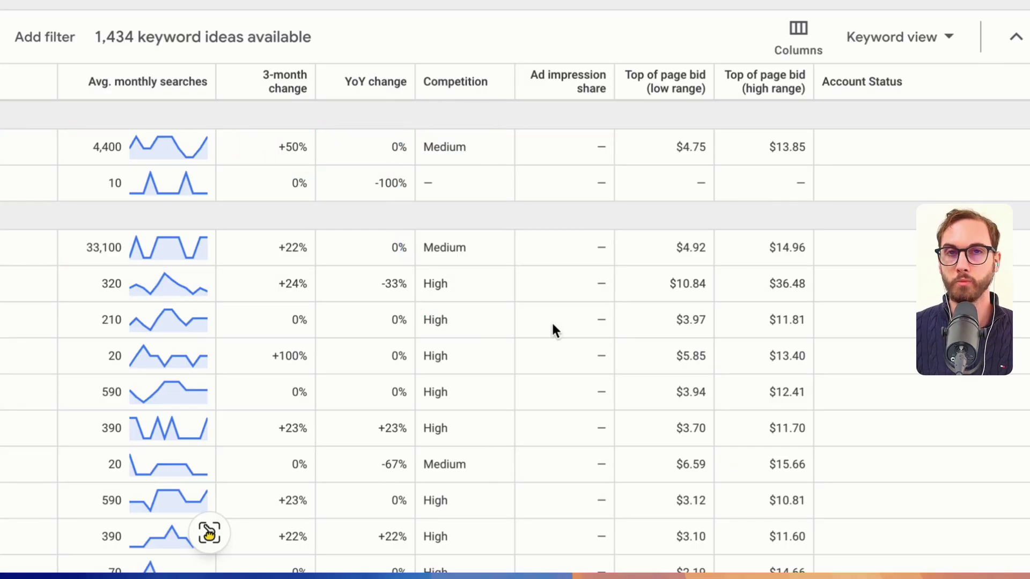
scroll(475, 284, "down", 1)
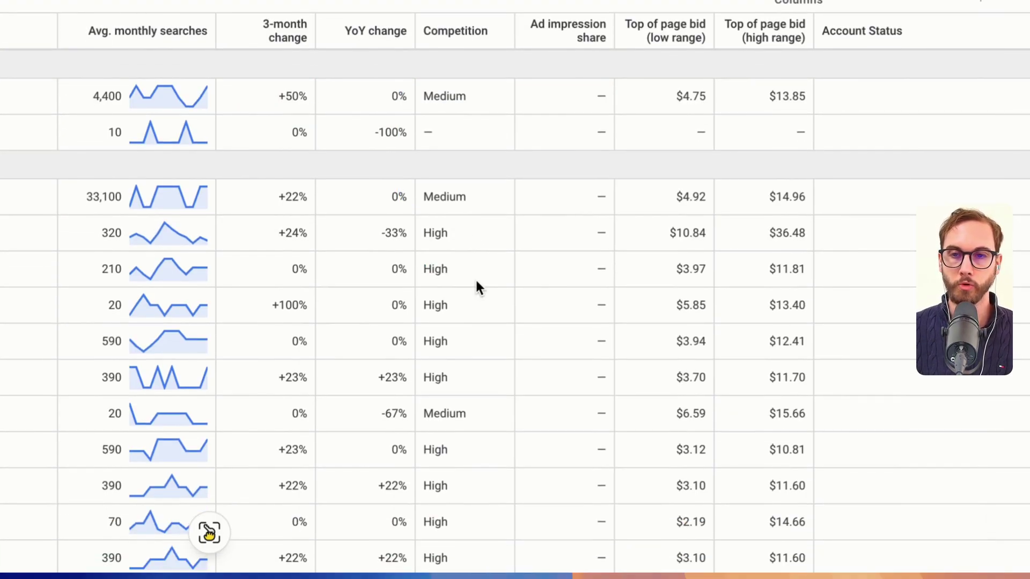
scroll(712, 384, "down", 2)
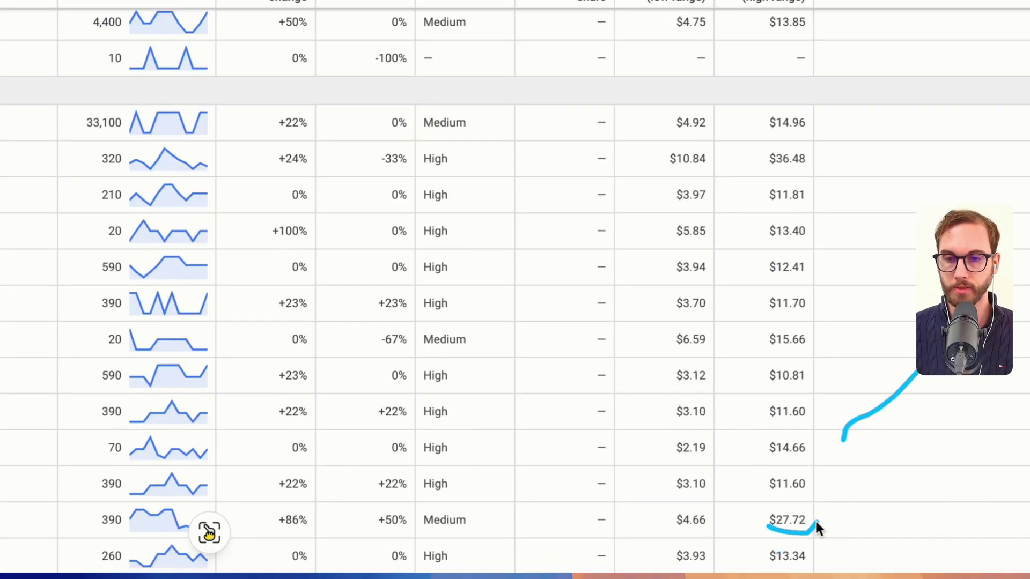
left_click_drag(817, 529, 767, 521)
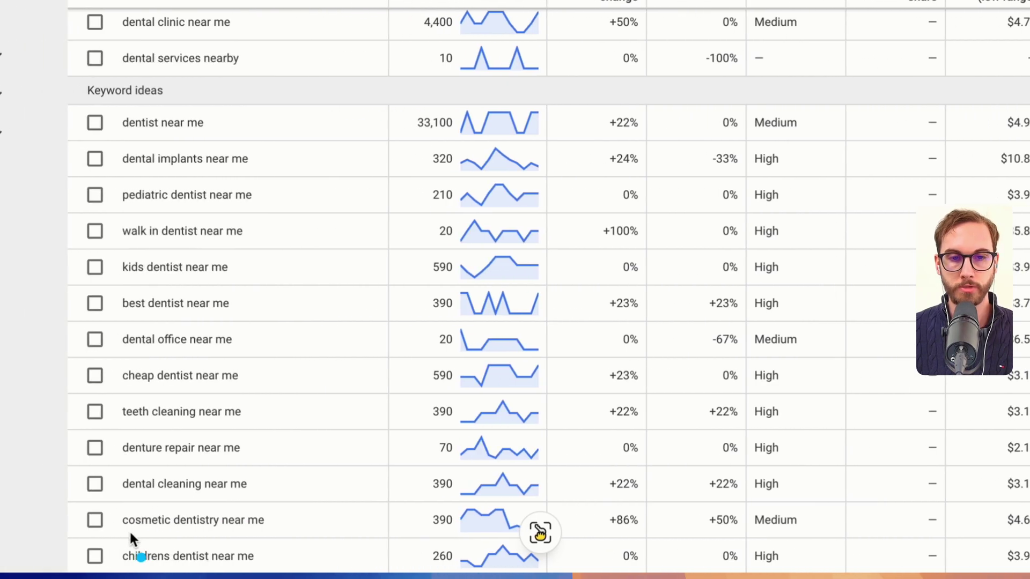
left_click_drag(132, 533, 281, 533)
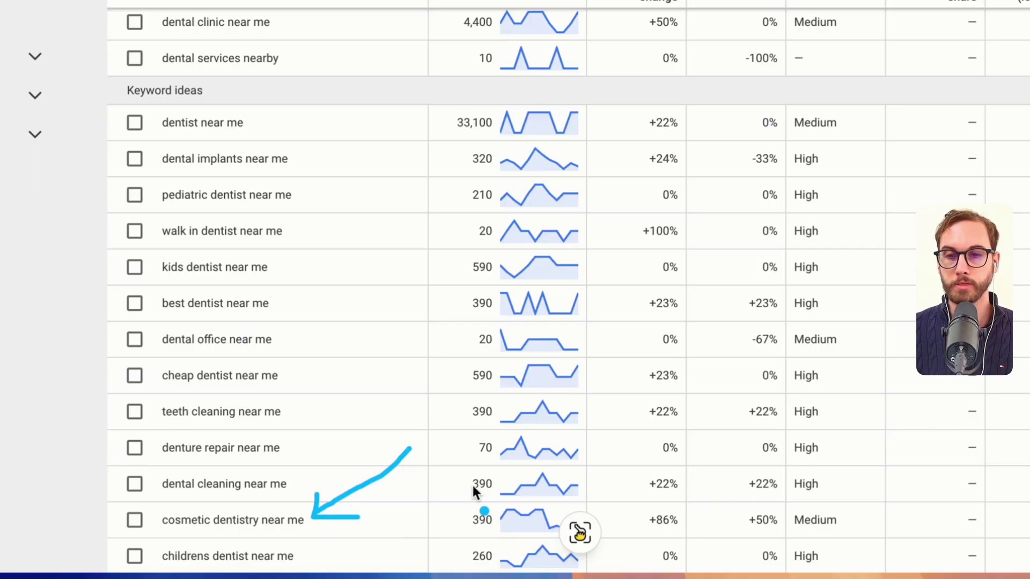
left_click_drag(756, 535, 834, 531)
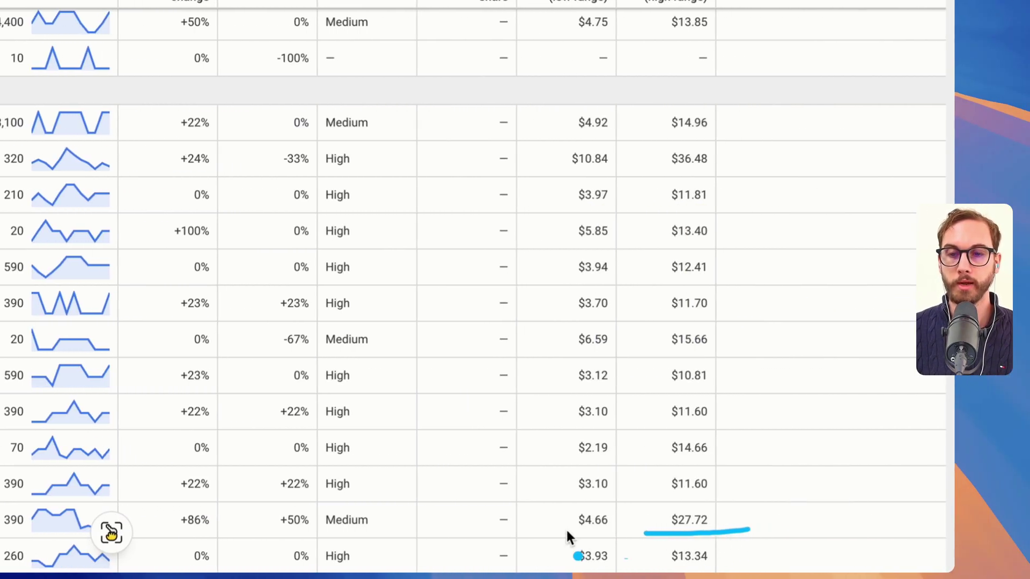
left_click_drag(565, 535, 610, 532)
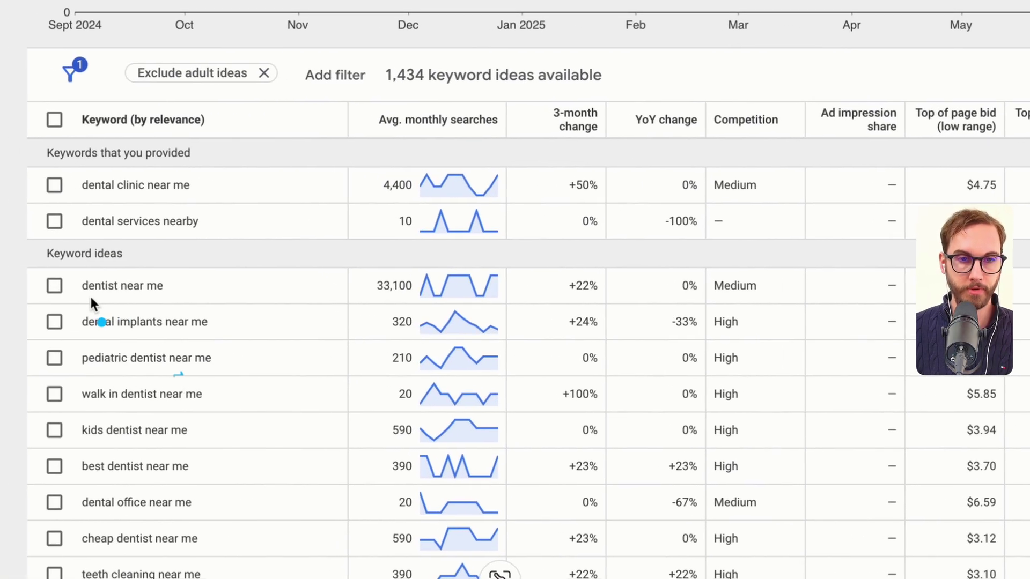
left_click_drag(63, 293, 195, 292)
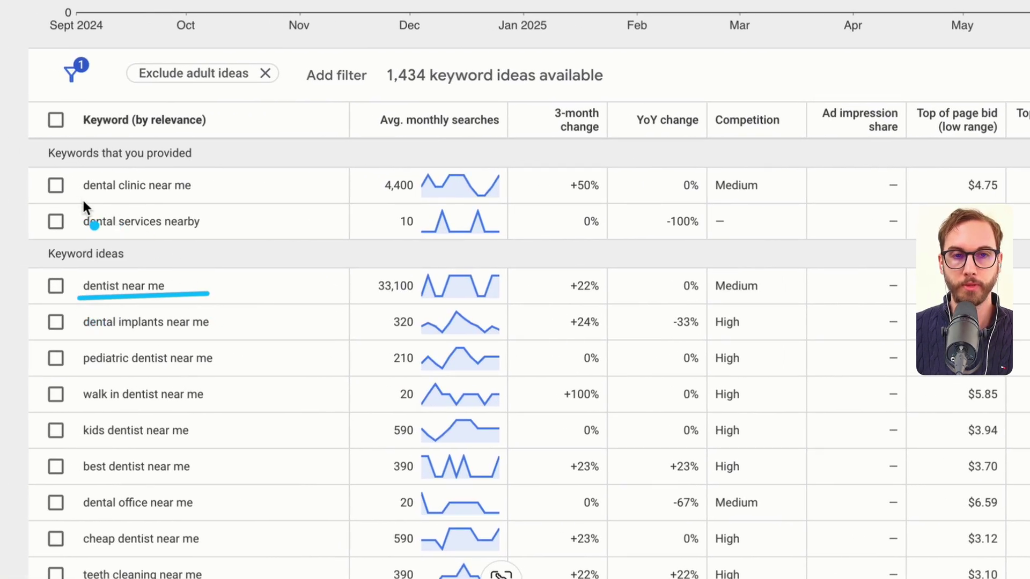
left_click_drag(81, 201, 188, 202)
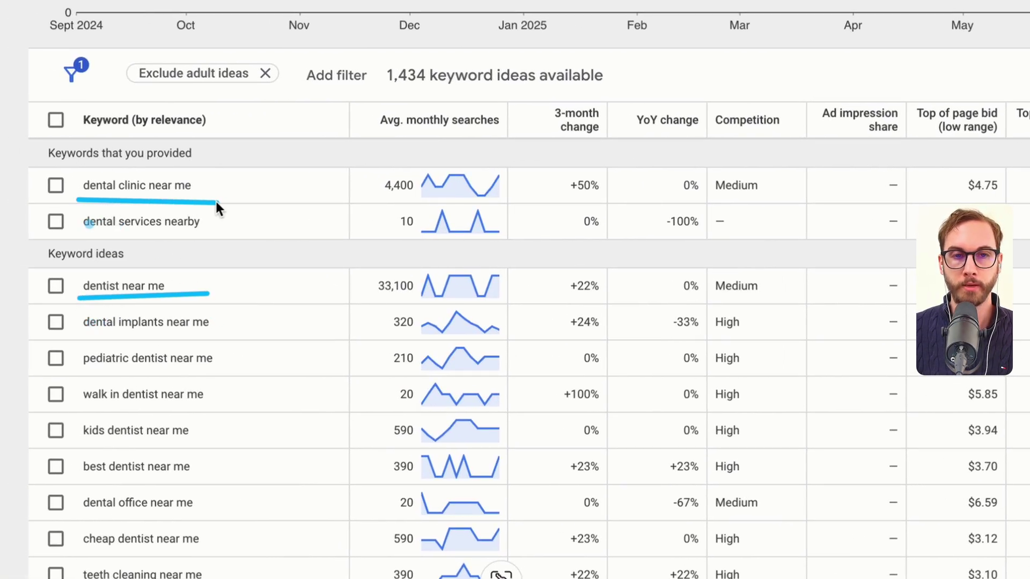
Tick 'dental clinic near me' and 'dentist near me' in the dental keyword ideas list.
left_click(55, 186)
left_click(55, 287)
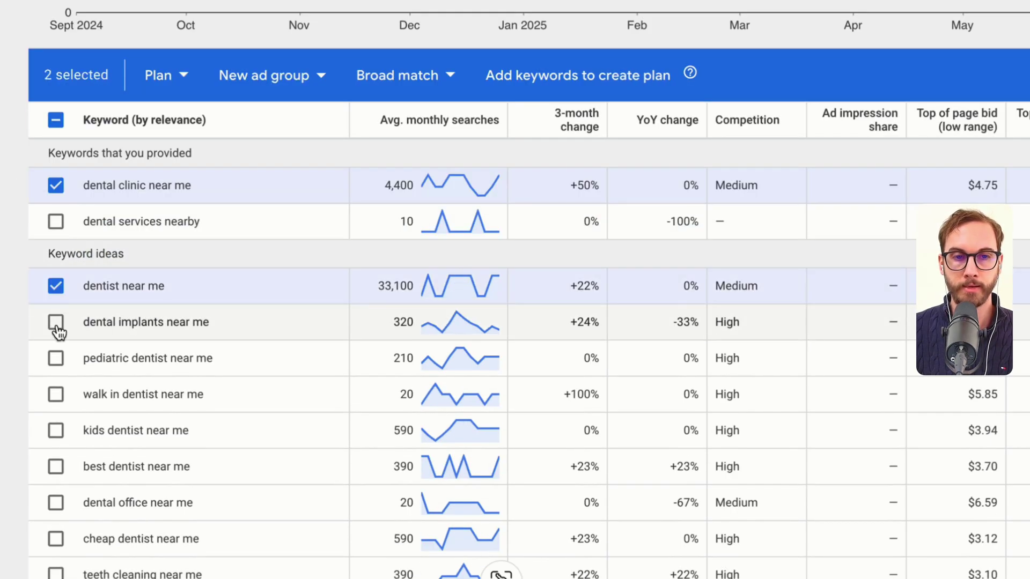
triple_click(122, 325)
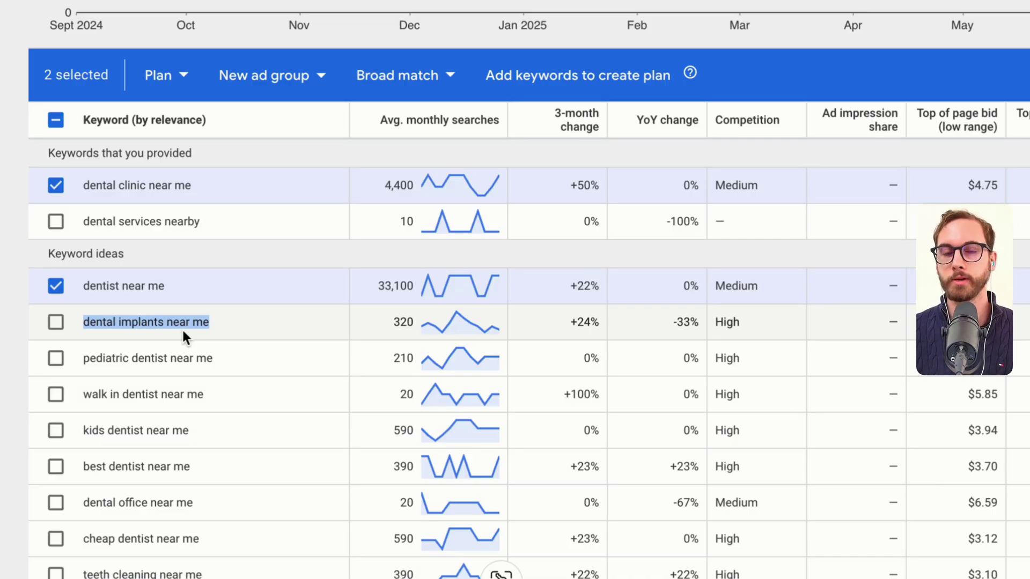
scroll(332, 185, "down", 2)
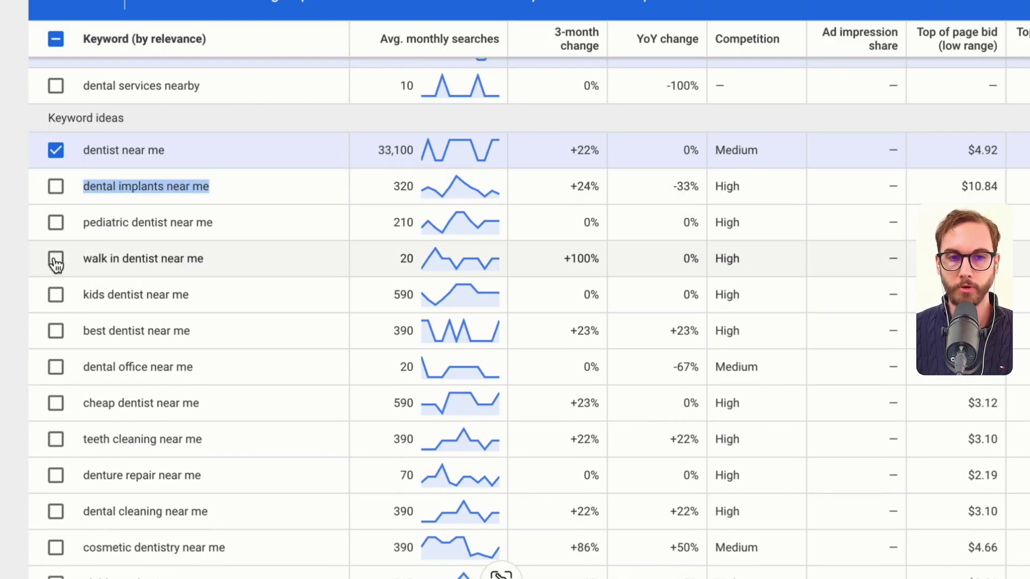
Briefly tick and untick 'walk in dentist near me', then underline 'free dental clinic near me'.
left_click(56, 259)
left_click(53, 259)
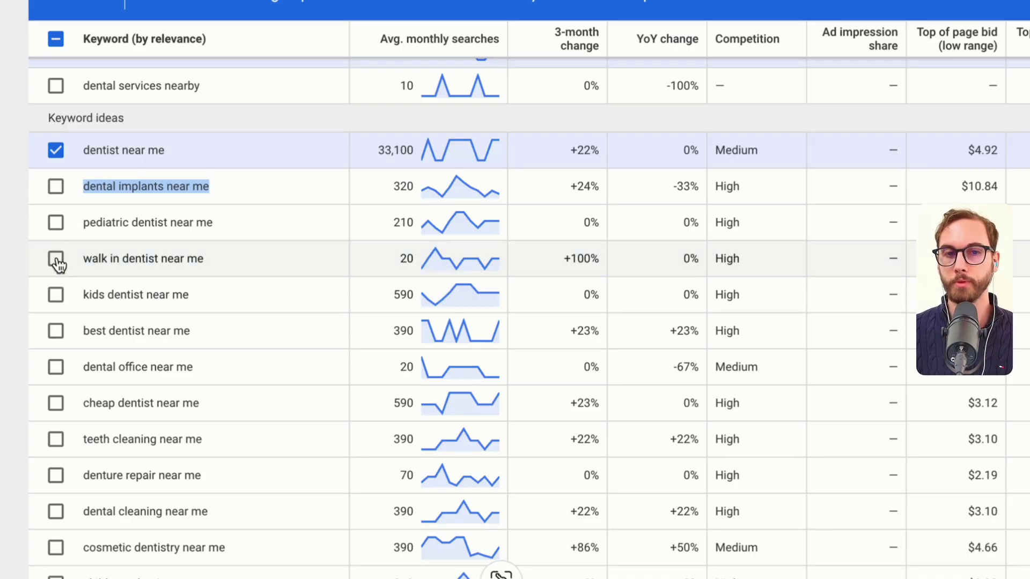
left_click(56, 260)
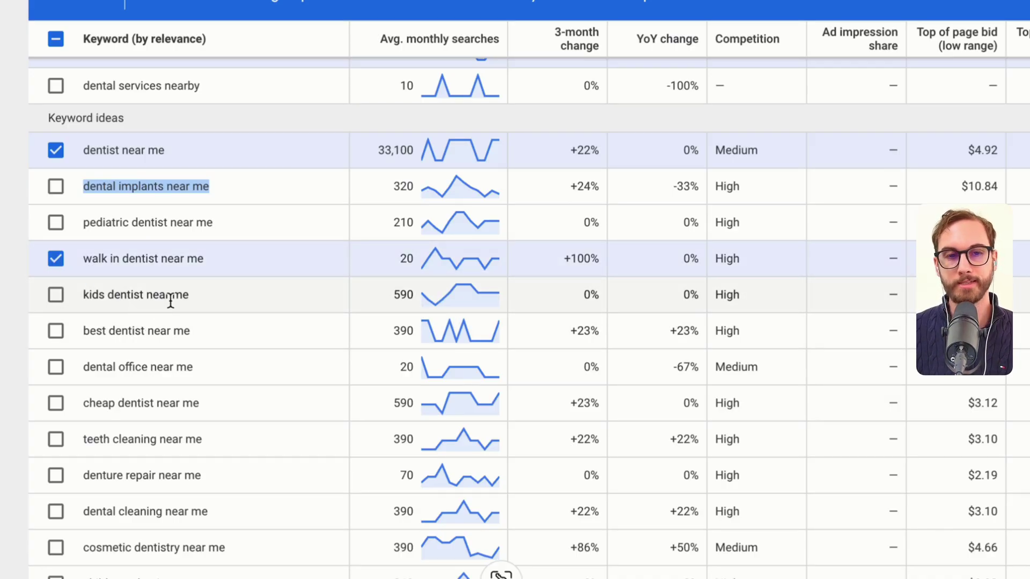
left_click(56, 263)
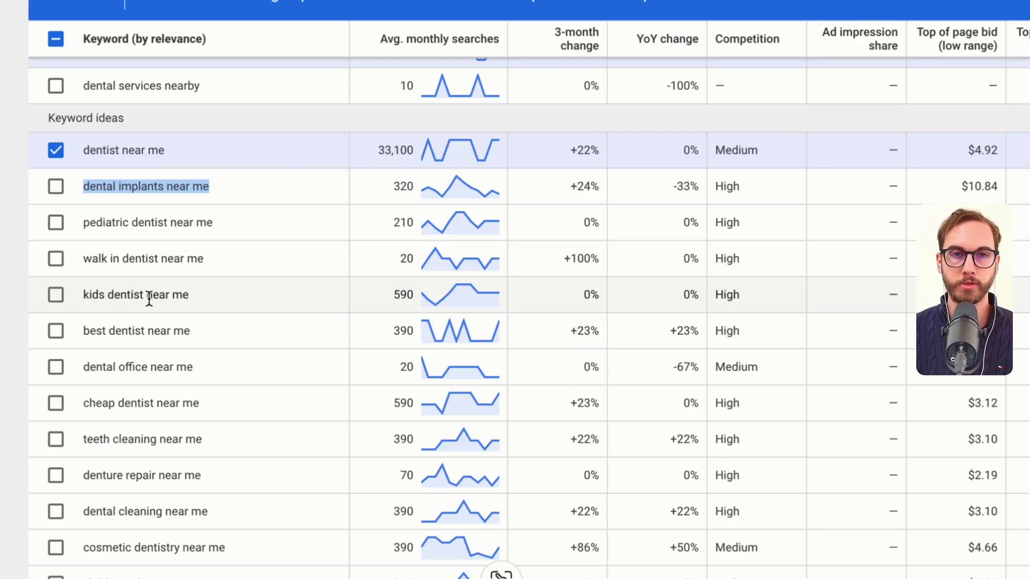
scroll(201, 270, "down", 1)
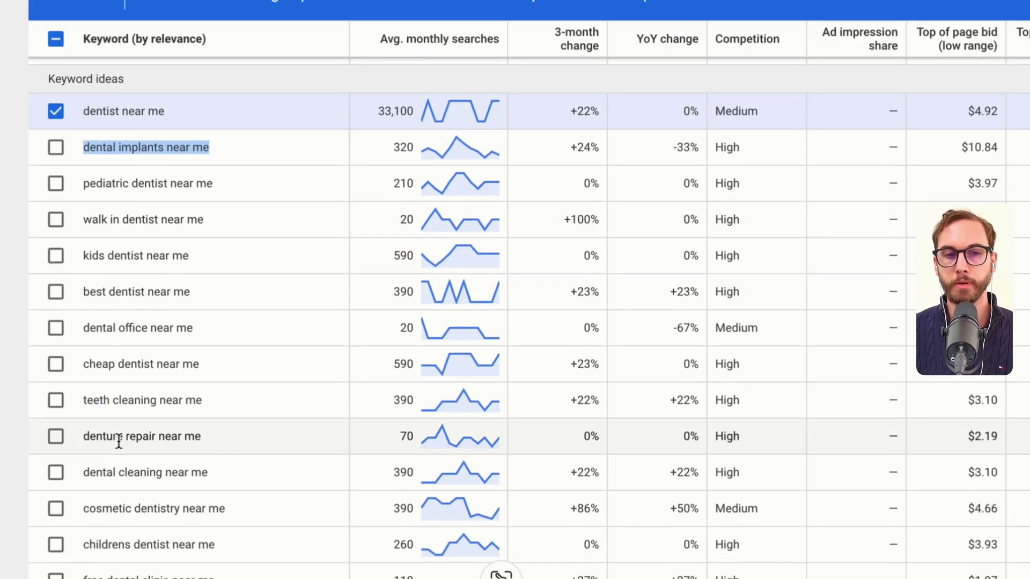
left_click_drag(72, 450, 195, 449)
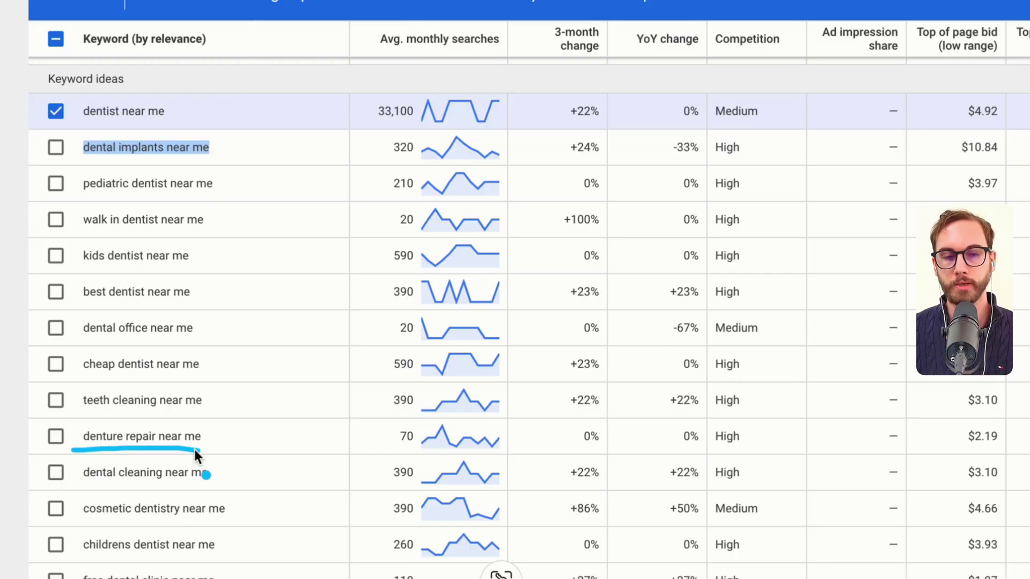
scroll(109, 477, "down", 3)
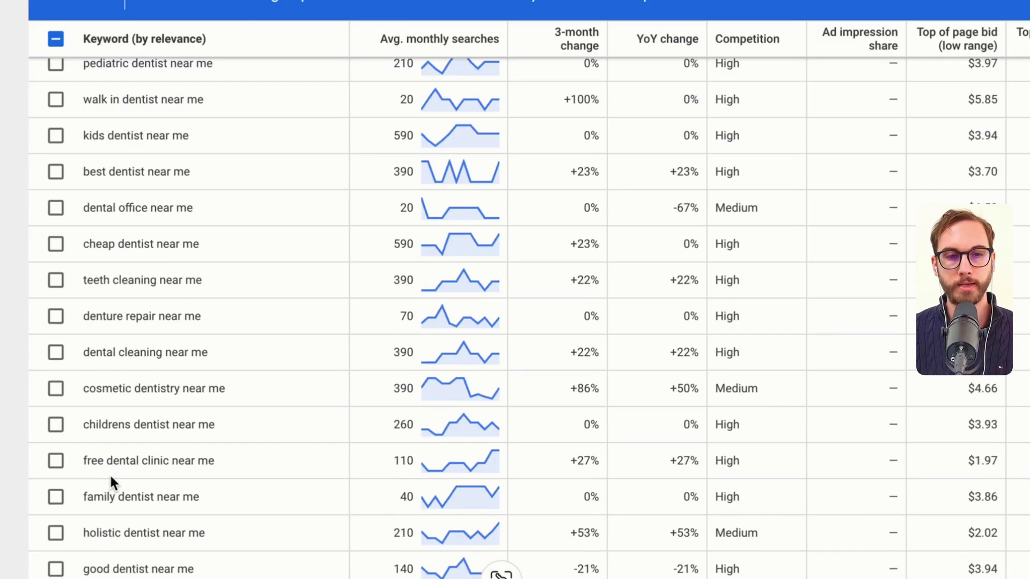
left_click_drag(75, 476, 227, 475)
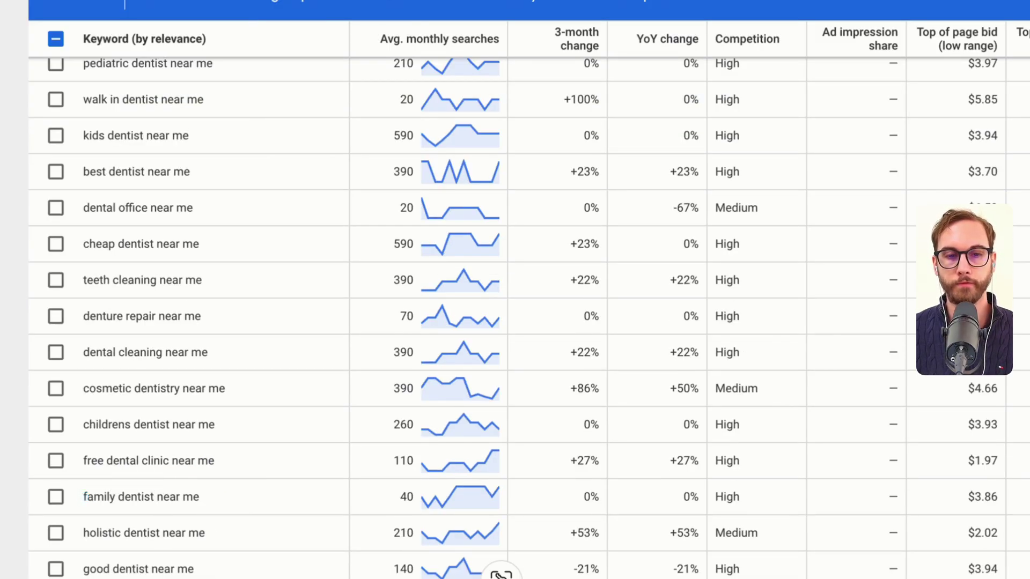
Add 'Free' below Invisalign in the Ad group 2 negatives, then return to Keyword Planner.
left_click(432, 567)
left_click(694, 338)
key("Return")
type("f")
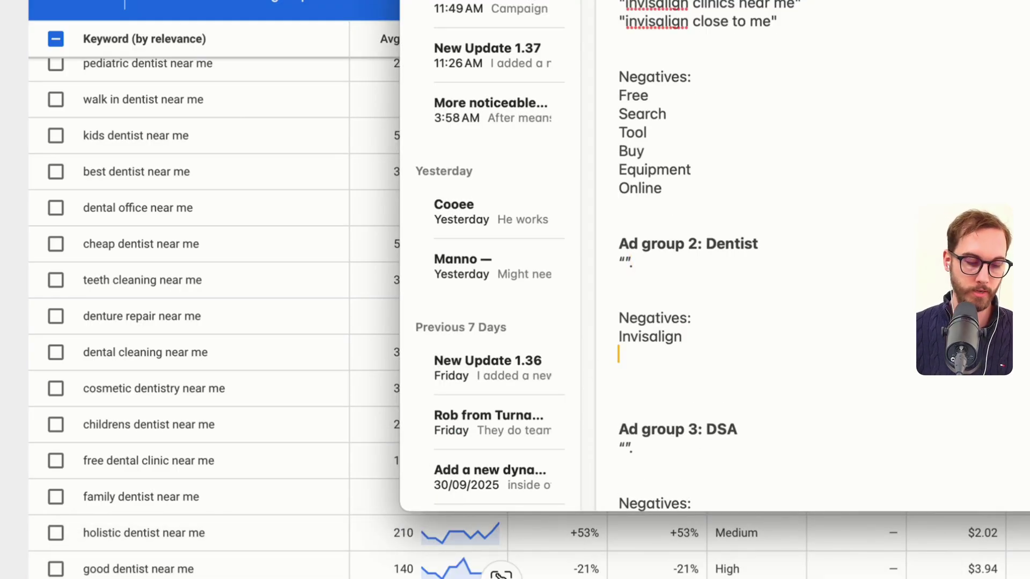
type("ree")
scroll(724, 307, "down", 1)
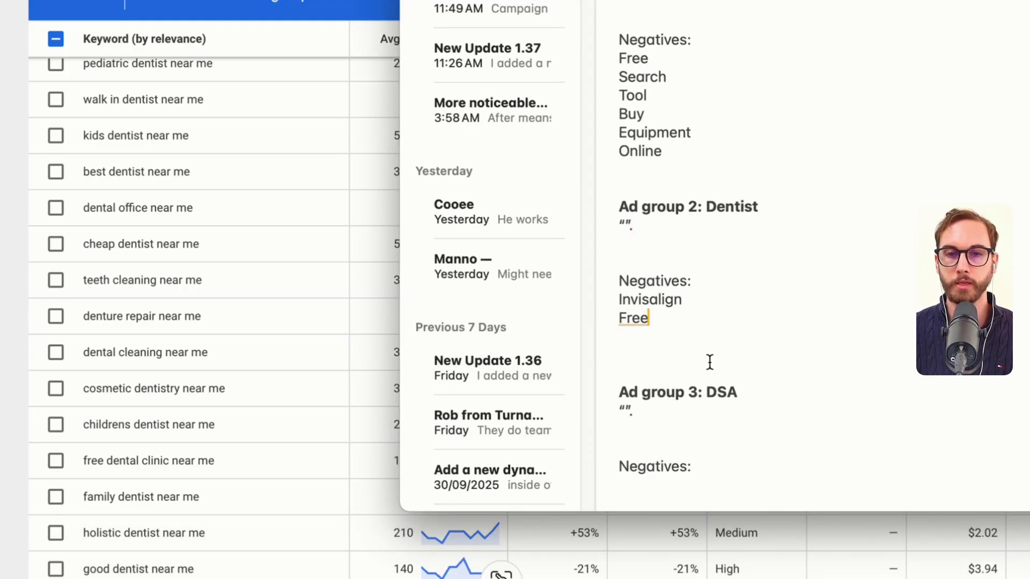
left_click(164, 308)
scroll(164, 308, "up", 7)
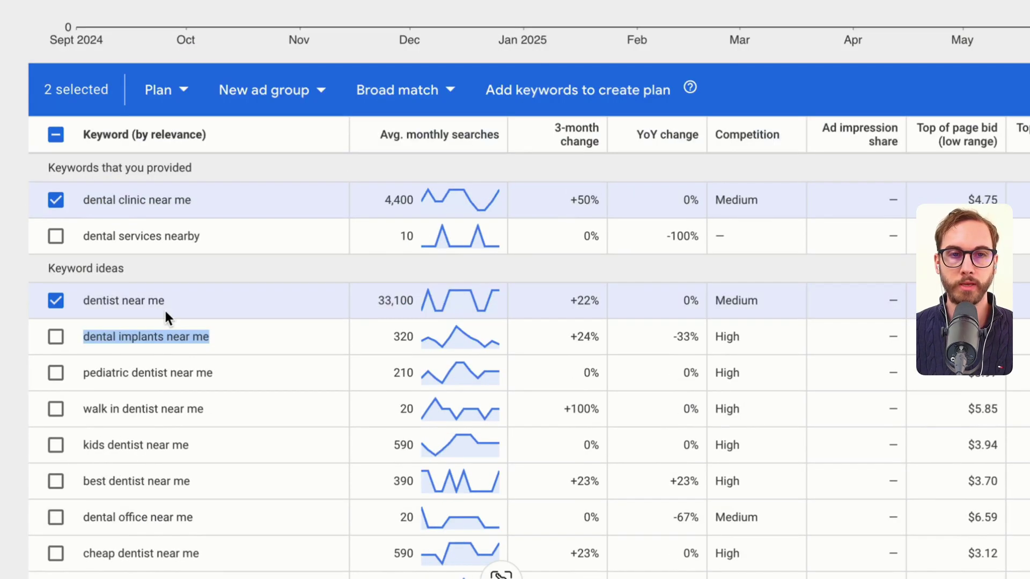
scroll(269, 269, "down", 1)
scroll(263, 276, "down", 7)
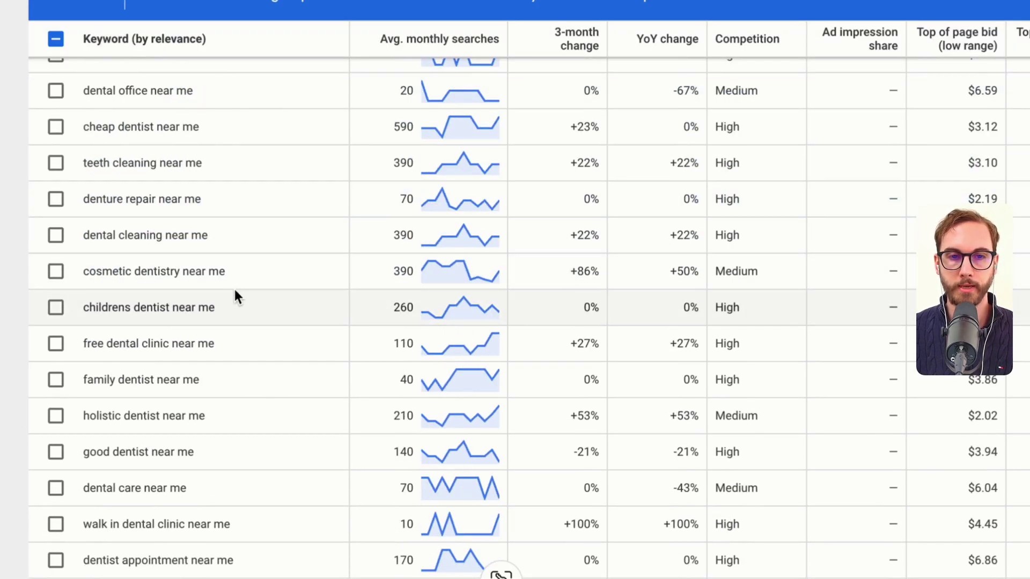
scroll(236, 292, "up", 12)
Untick both keywords and apply a Keyword 'does not contain' filter for free, implant, kid, cheap.
scroll(278, 364, "down", 3)
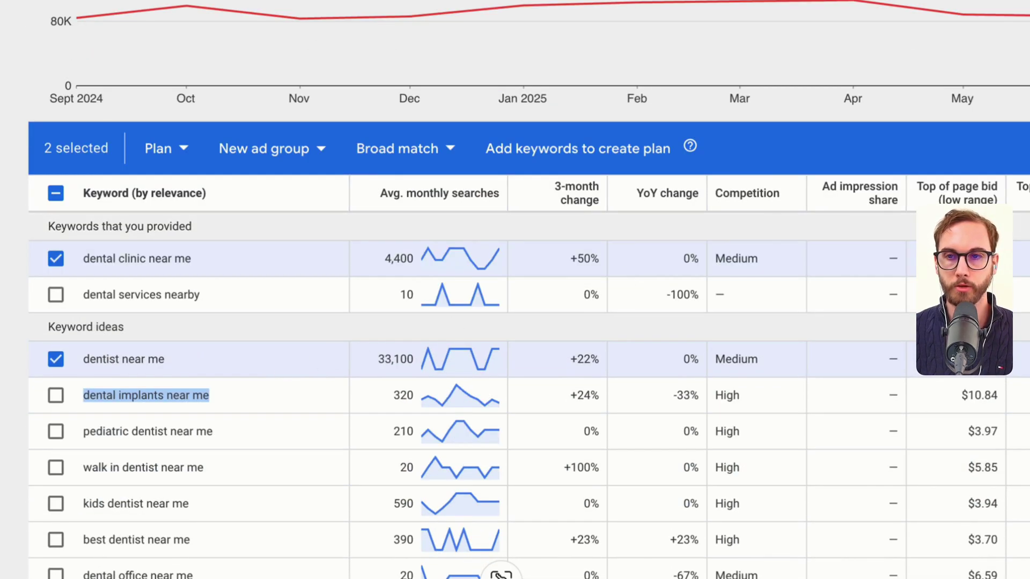
left_click(56, 193)
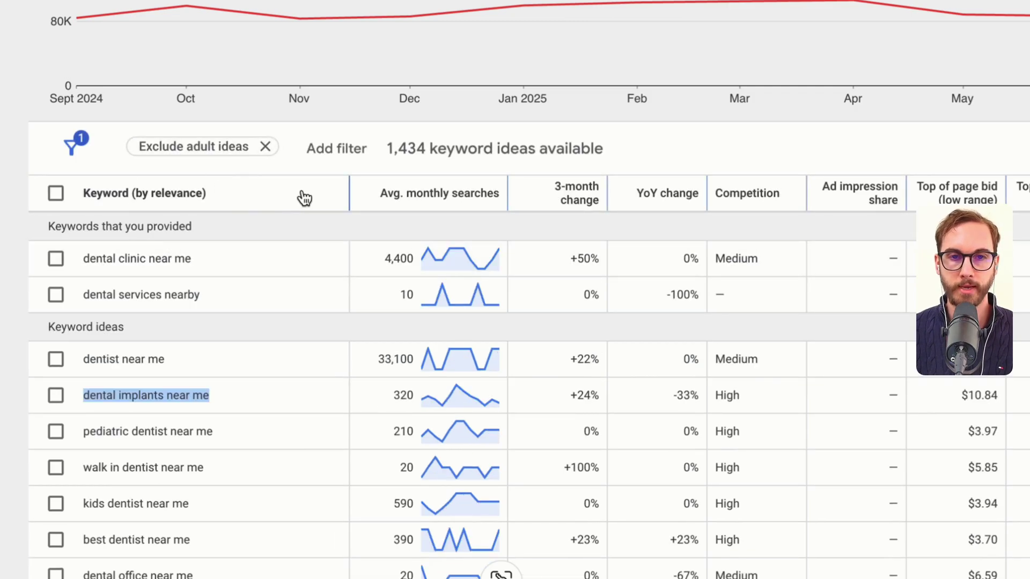
left_click(336, 150)
type("keyword")
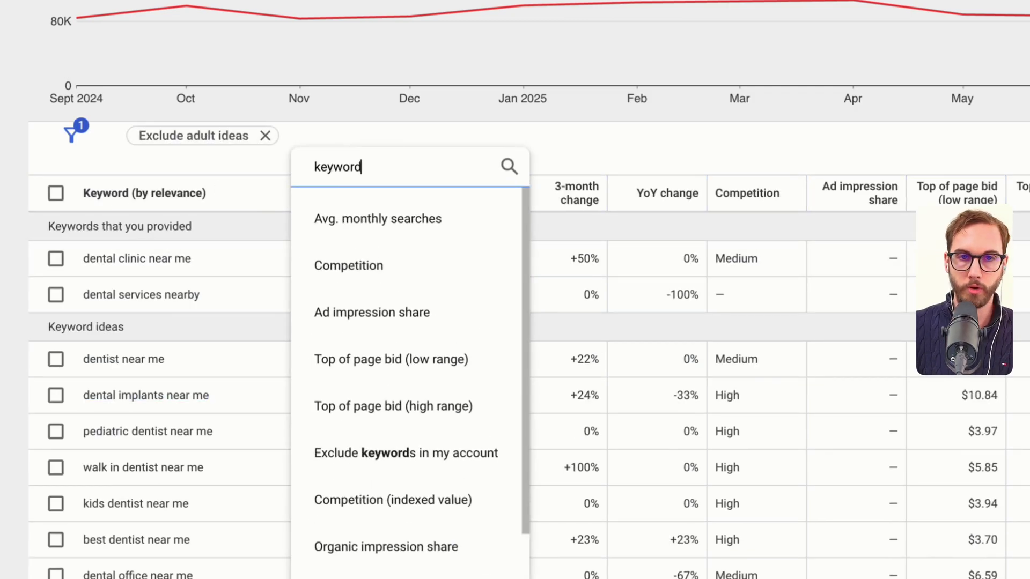
left_click(340, 310)
left_click(379, 260)
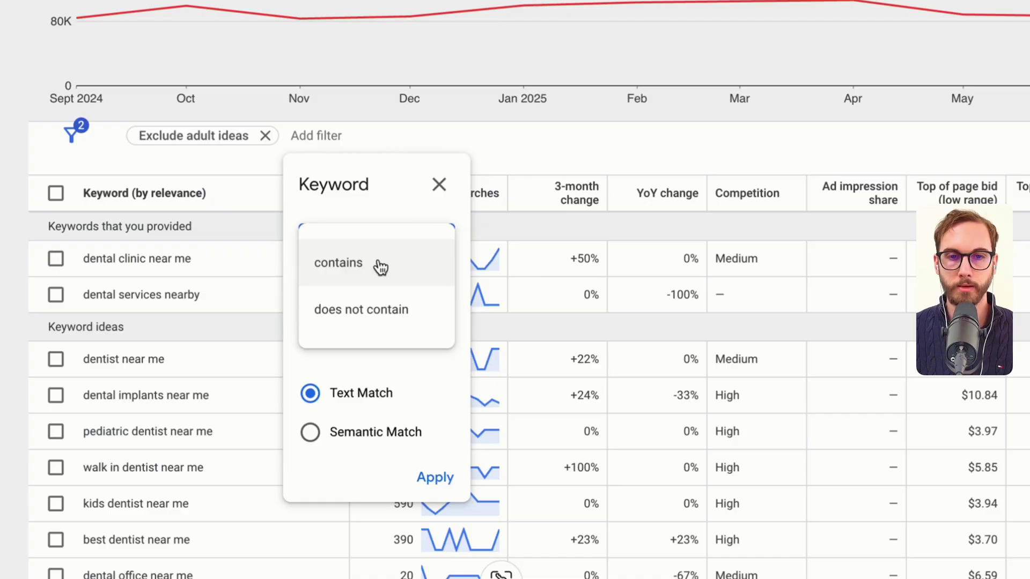
left_click(380, 302)
type("free")
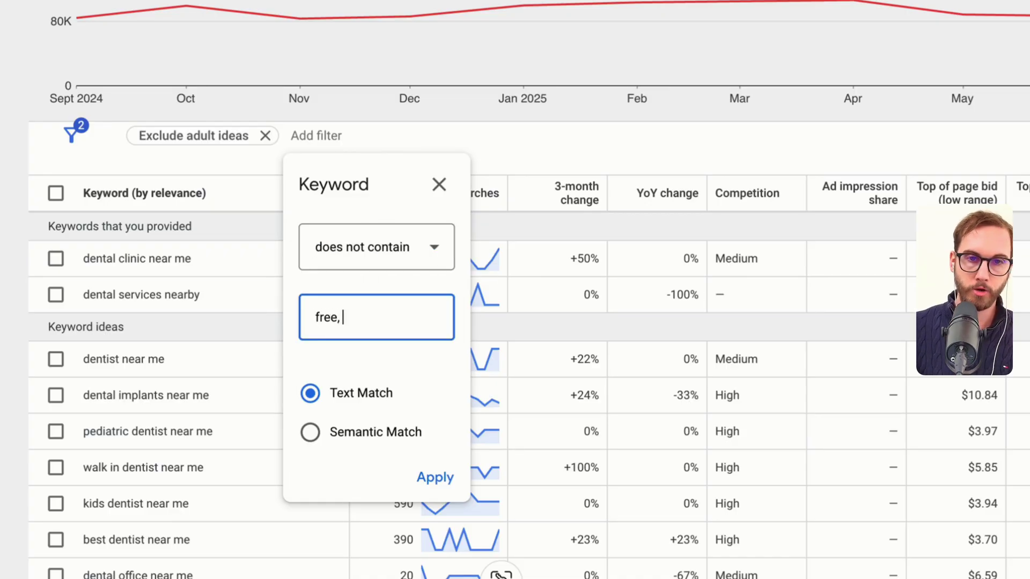
type(", implant,")
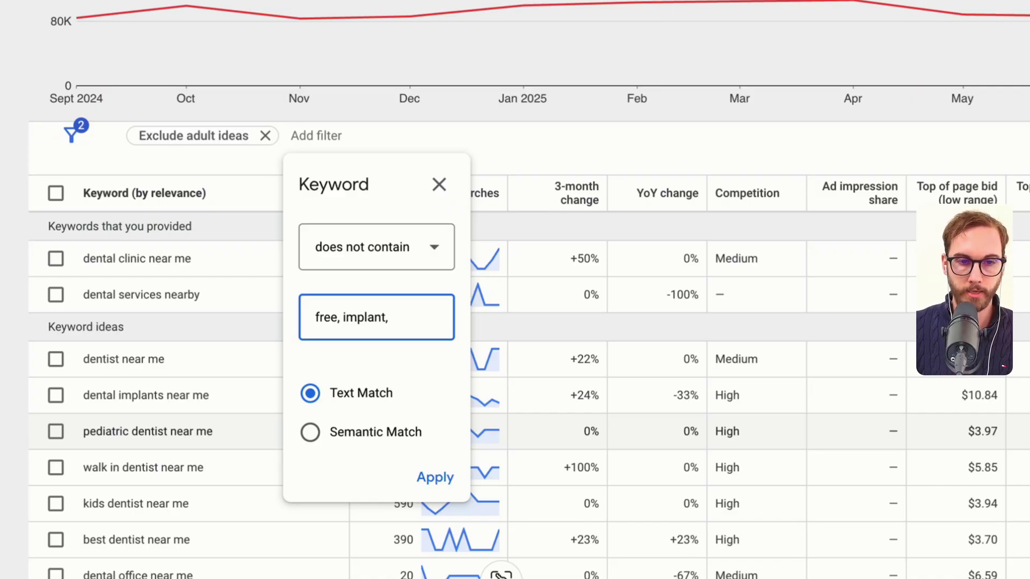
type(" kid, chea")
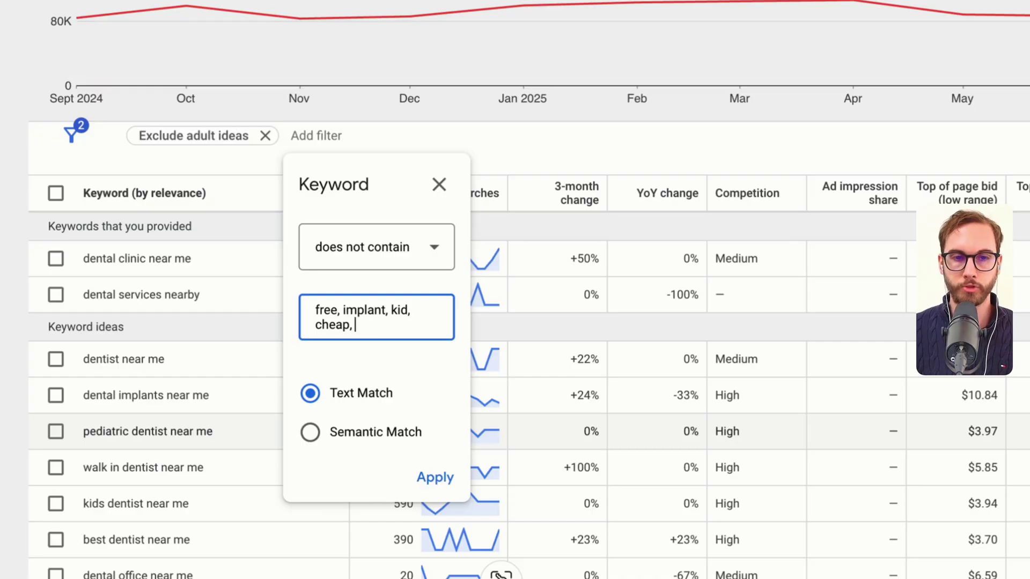
type("p,")
key("BackSpace")
key("BackSpace")
left_click(436, 477)
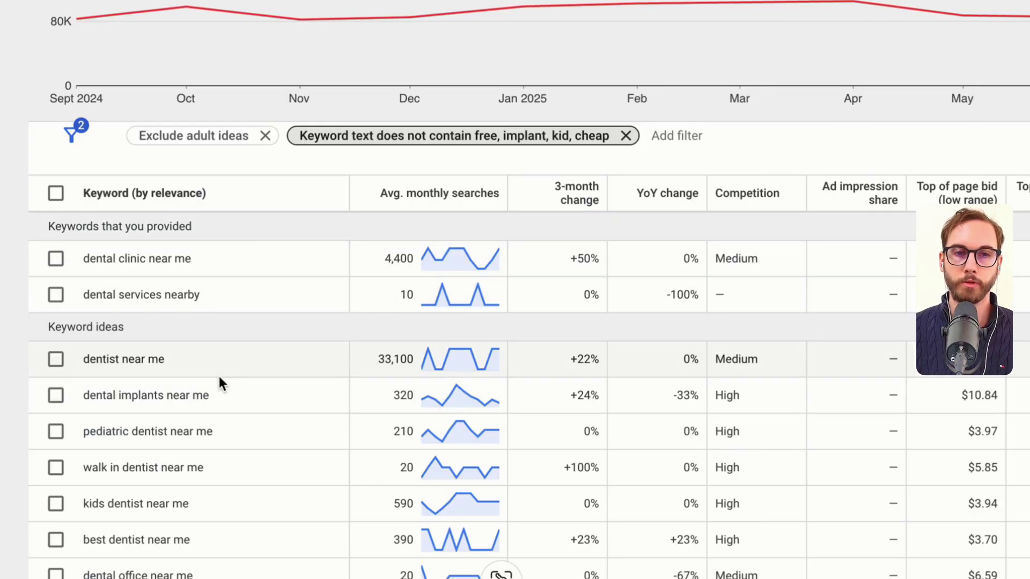
Switch the free, implant, kid, cheap exclusion filter to Semantic Match.
scroll(145, 276, "down", 4)
scroll(248, 276, "up", 4)
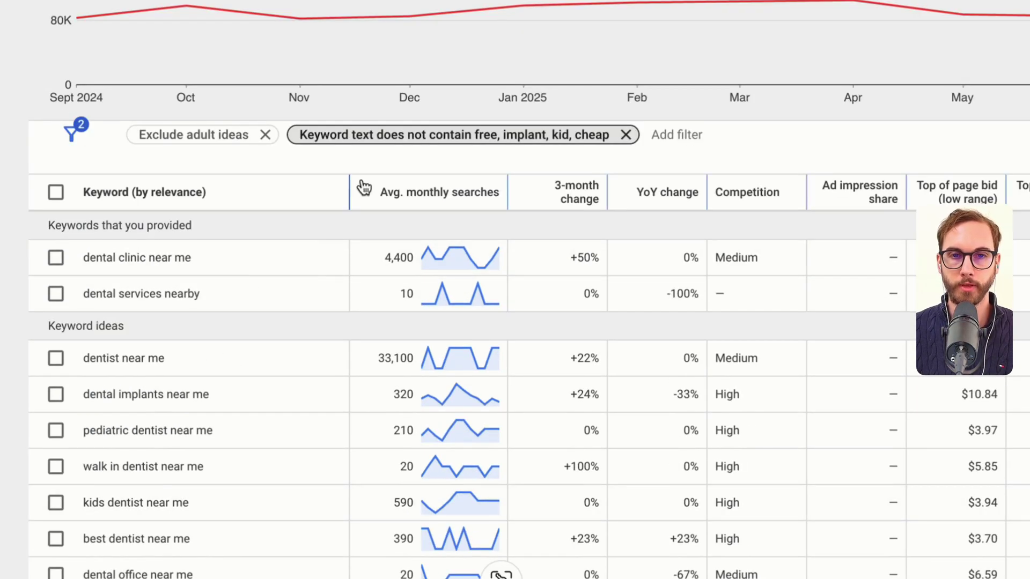
left_click(435, 137)
left_click(367, 432)
left_click(431, 476)
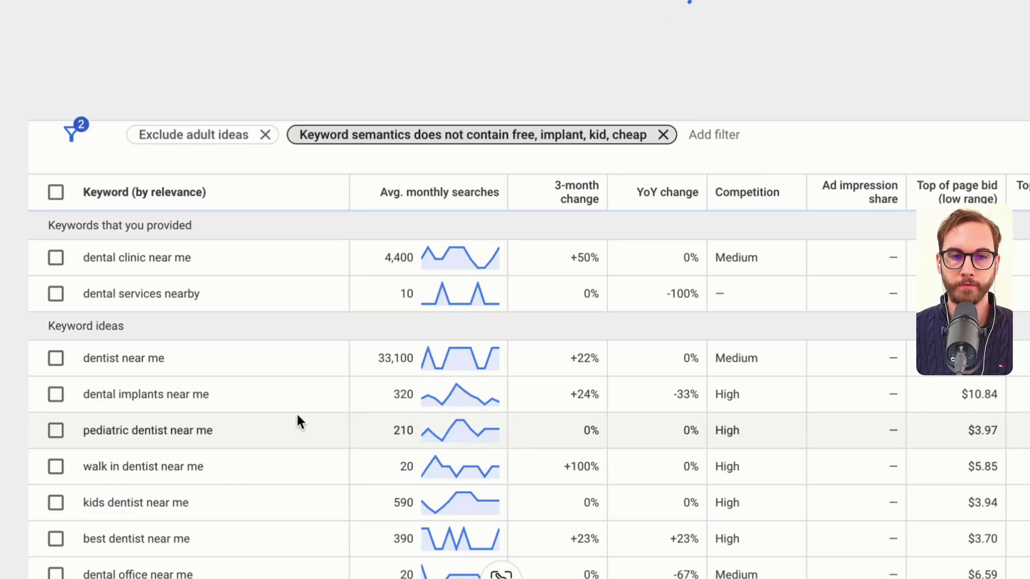
Search Google for 'holistic dentist near me' in a new tab and review the organic results.
scroll(253, 350, "down", 4)
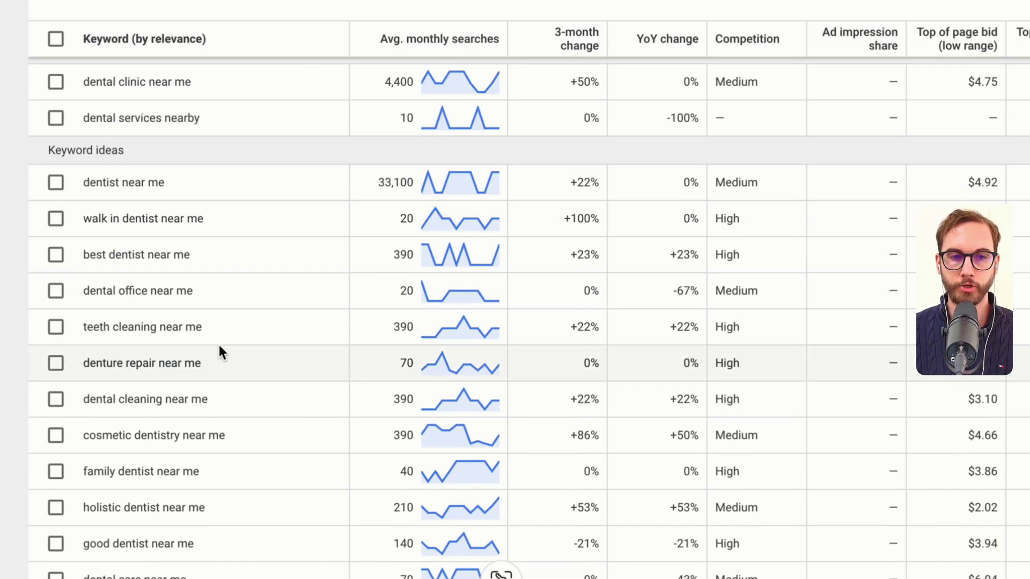
scroll(260, 444, "down", 3)
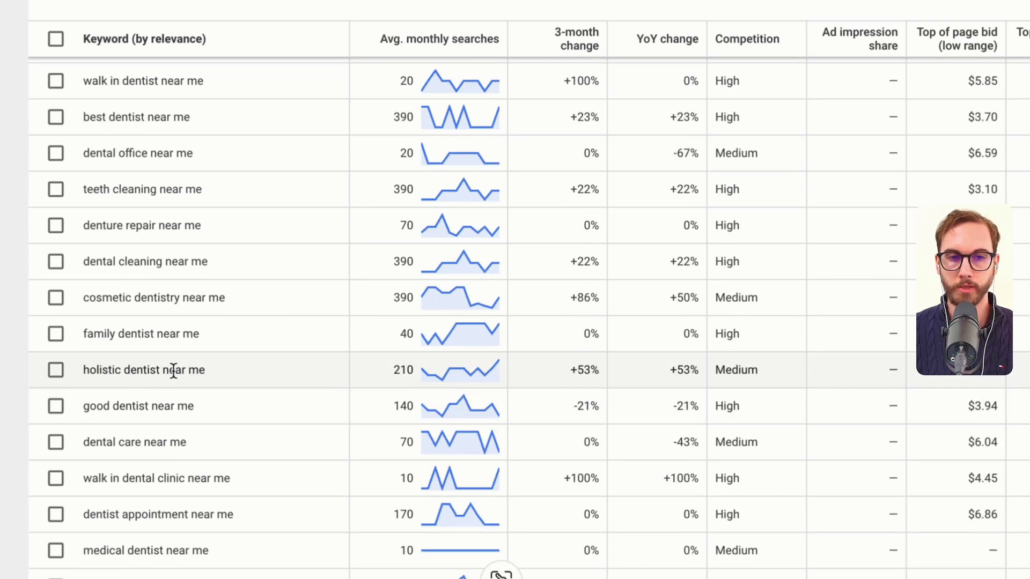
left_click_drag(105, 382, 240, 378)
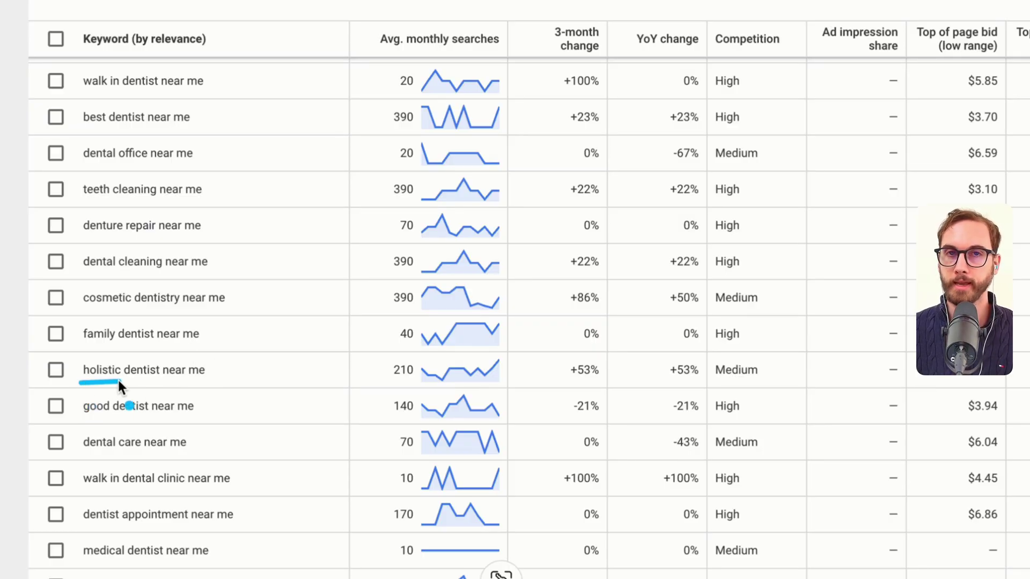
triple_click(143, 369)
left_click_drag(144, 370, 494, 42)
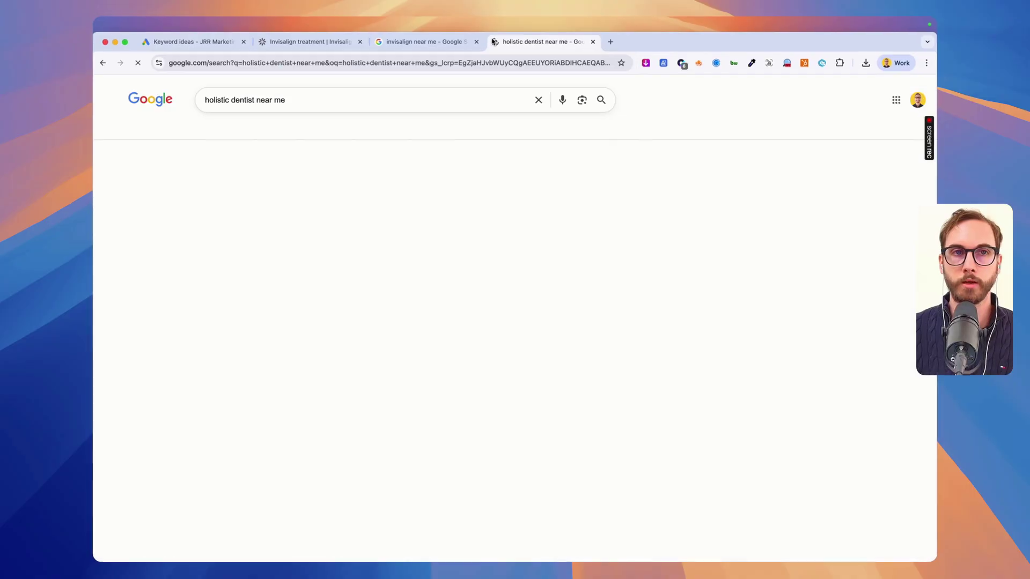
scroll(179, 235, "down", 15)
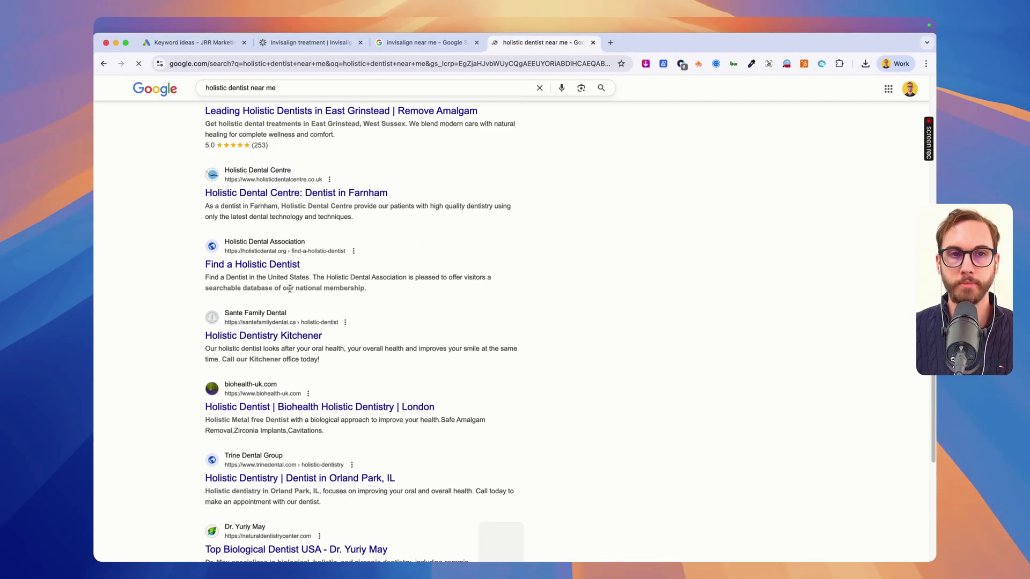
scroll(179, 236, "up", 4)
left_click_drag(180, 236, 142, 561)
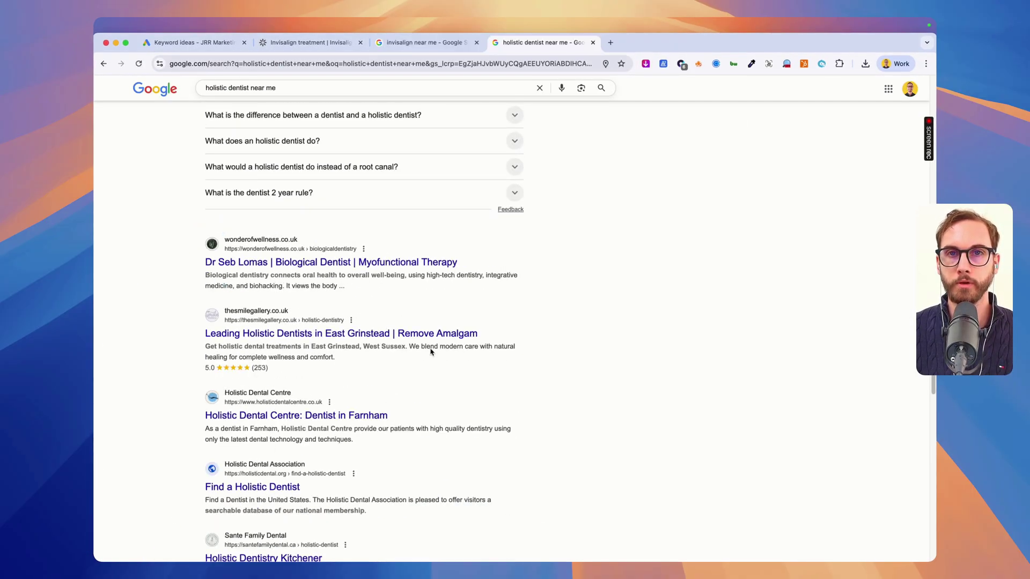
Close the holistic dentist tab and review Google results for 'family dentist near me'.
left_click(593, 43)
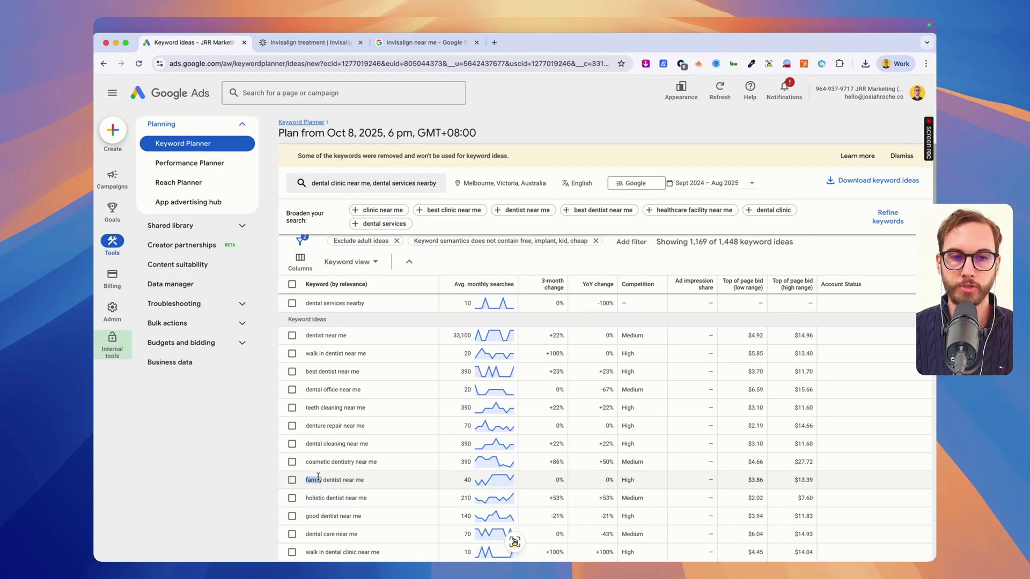
left_click(494, 42)
type("family dentist near me")
key("Return")
scroll(194, 285, "down", 10)
mouse_move(229, 152)
left_mouse_down()
mouse_move(201, 161)
mouse_move(180, 467)
left_mouse_up()
key("Escape")
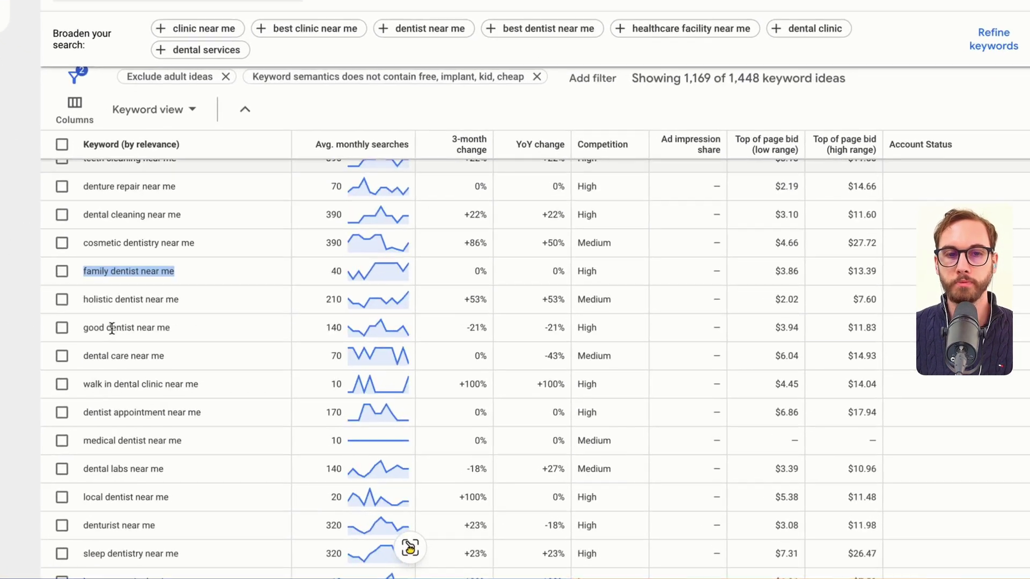
scroll(322, 410, "down", 5)
scroll(108, 321, "down", 2)
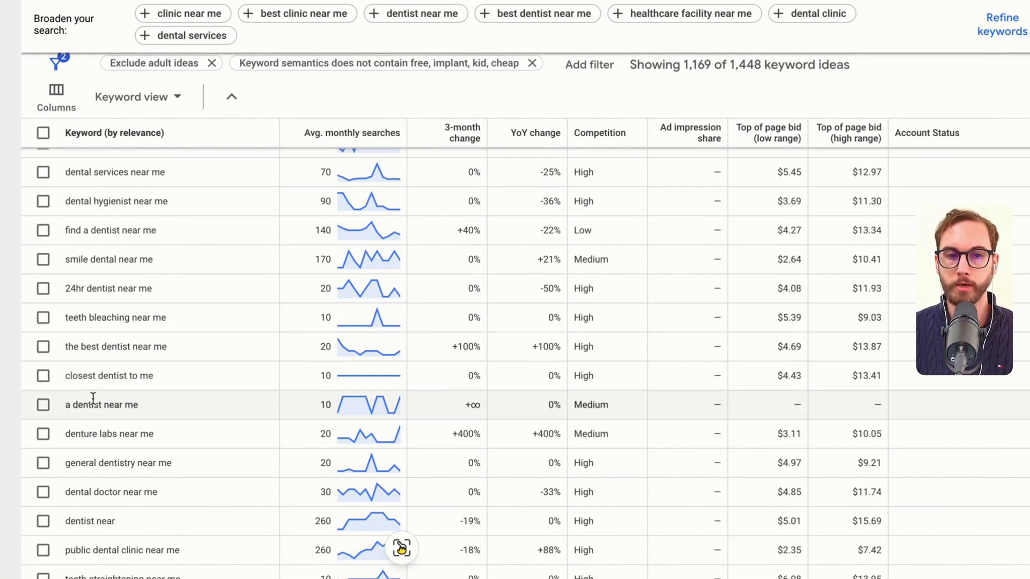
scroll(265, 340, "up", 8)
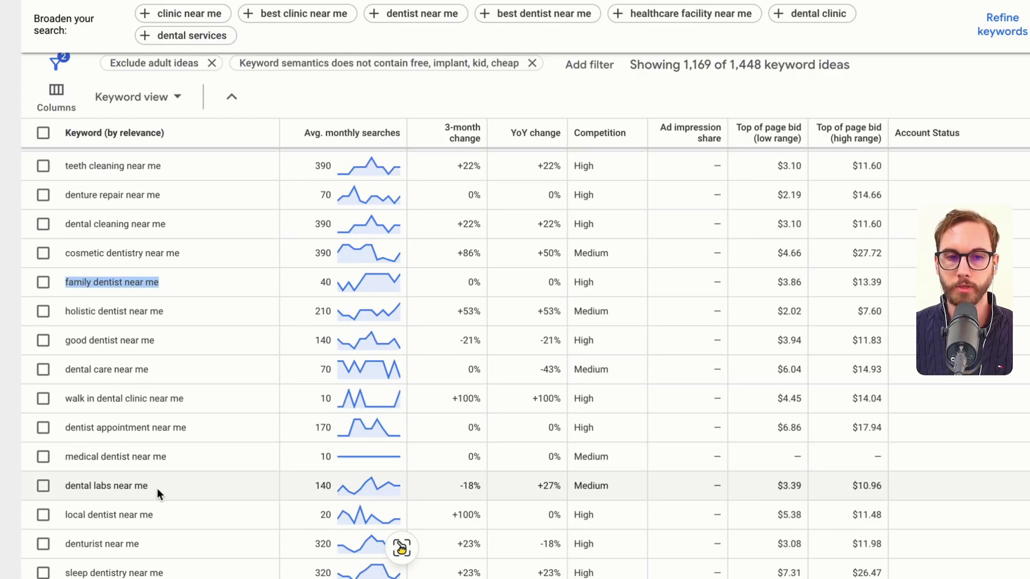
Tick 'local dentist near me', 'dental clinic near me' and 'dental services nearby'.
left_click(43, 515)
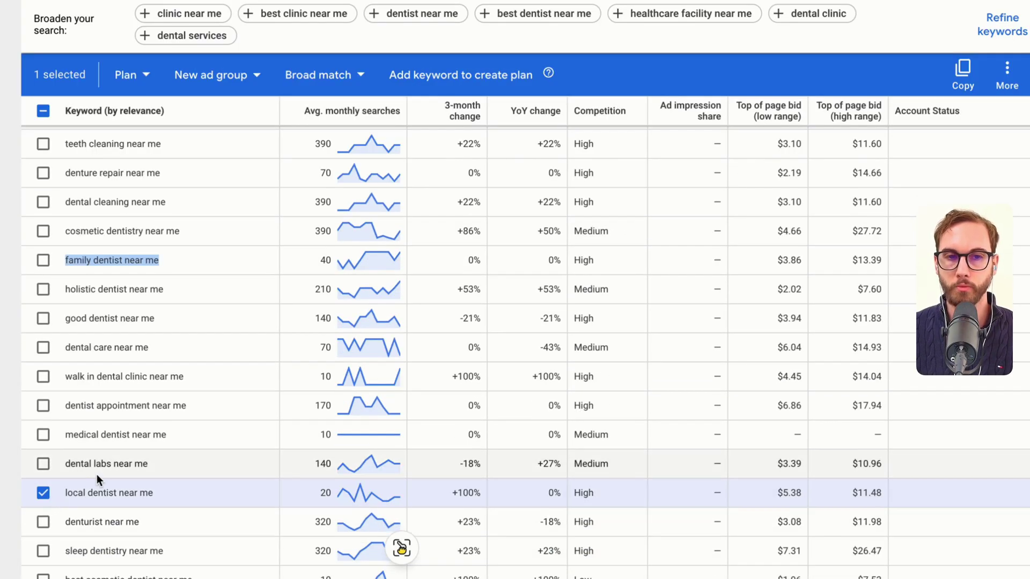
scroll(96, 475, "up", 5)
left_click(43, 228)
left_click(43, 256)
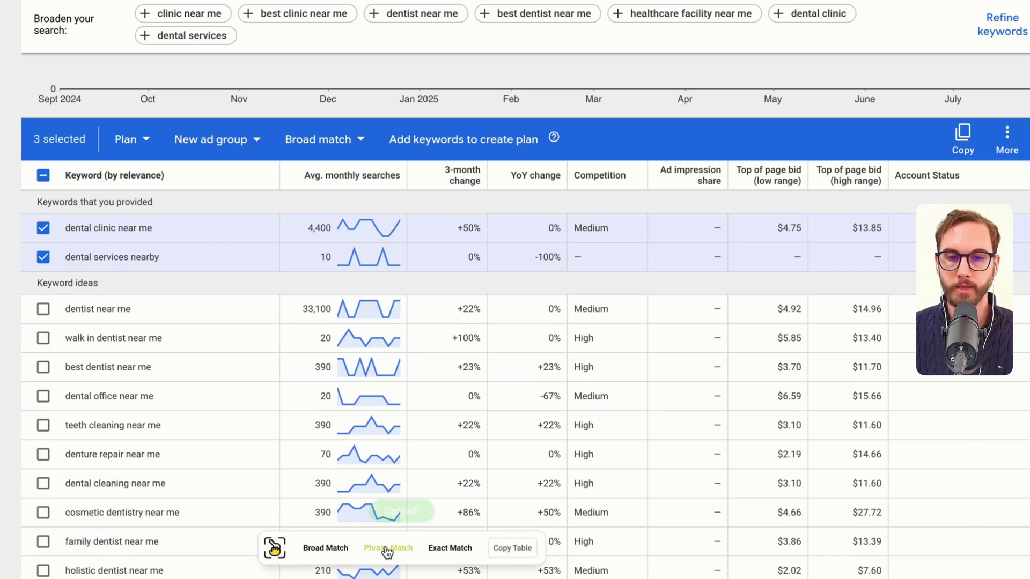
Paste the three dentist keywords over the empty quotes line under Ad group 2, then open the MATTRESSES note.
left_click(339, 539)
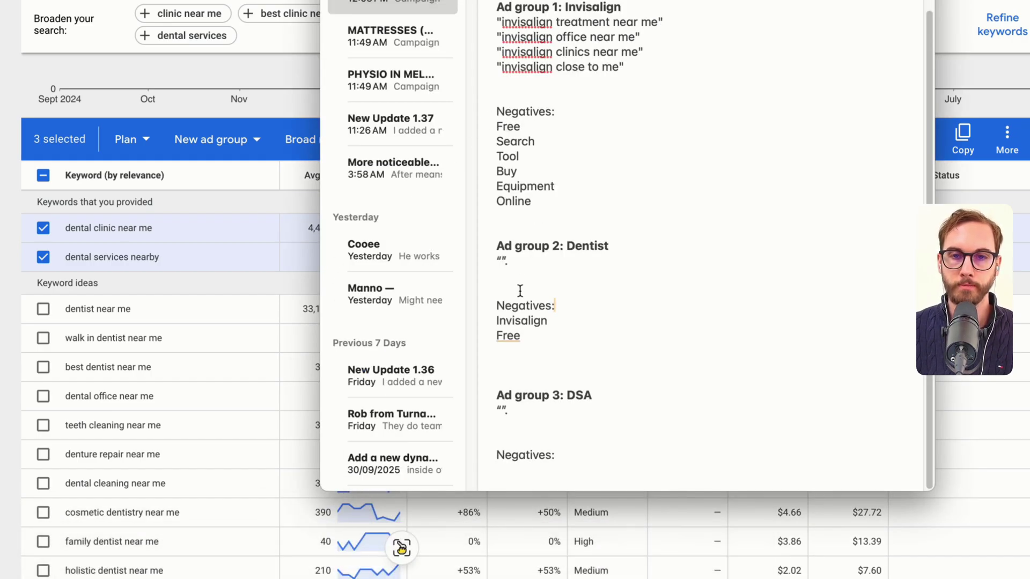
triple_click(509, 263)
type("\"dental clinic near me\" \"dental services nearby\" \"local dentist near me\"")
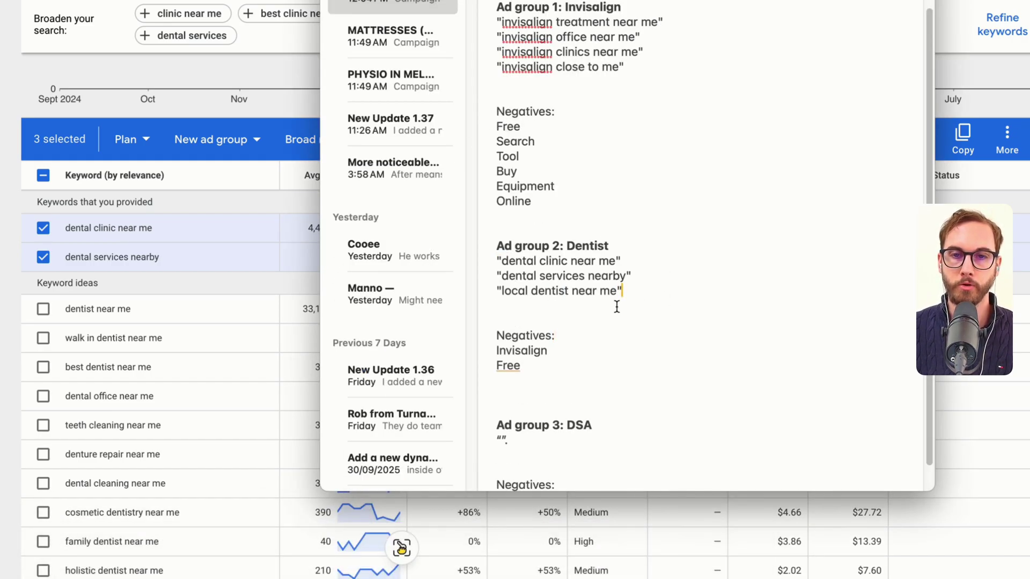
mouse_move(654, 232)
left_mouse_down()
mouse_move(724, 232)
mouse_move(666, 326)
left_mouse_up()
scroll(677, 353, "down", 1)
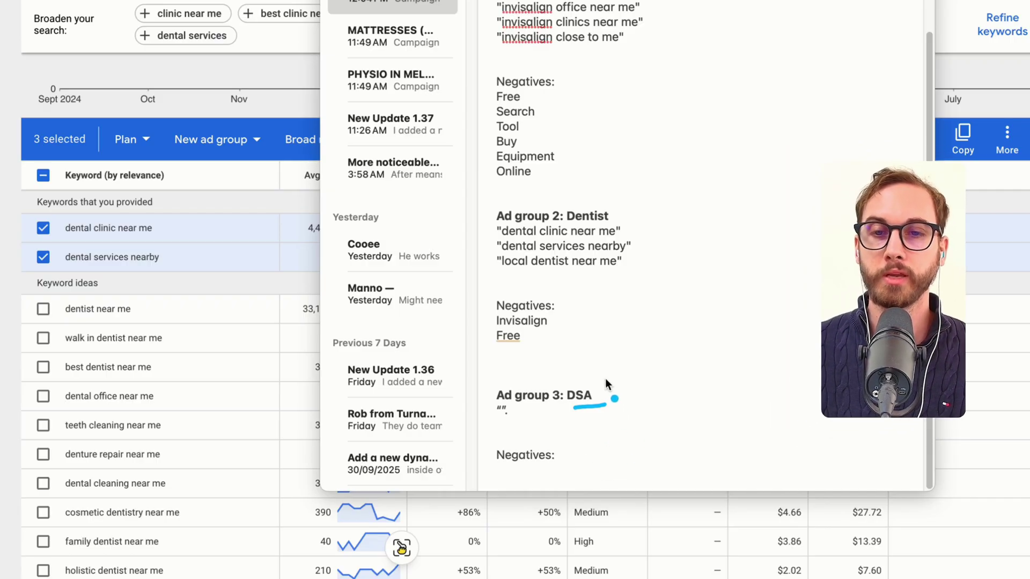
left_click_drag(604, 379, 637, 456)
scroll(610, 429, "up", 3)
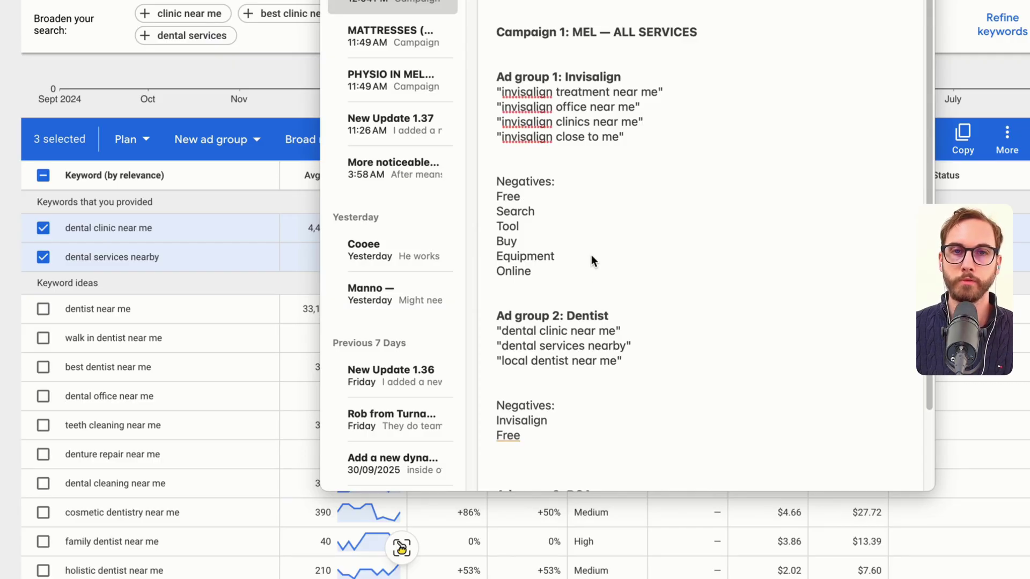
left_click(391, 36)
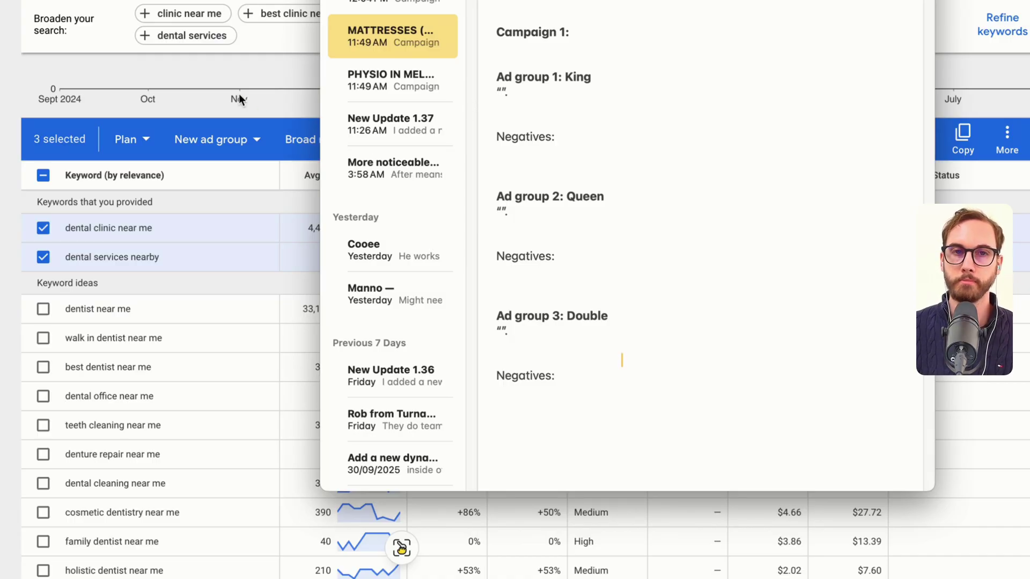
Clear the dental seed keywords and change the target location from Melbourne to Australia.
left_click(182, 33)
scroll(515, 289, "up", 7)
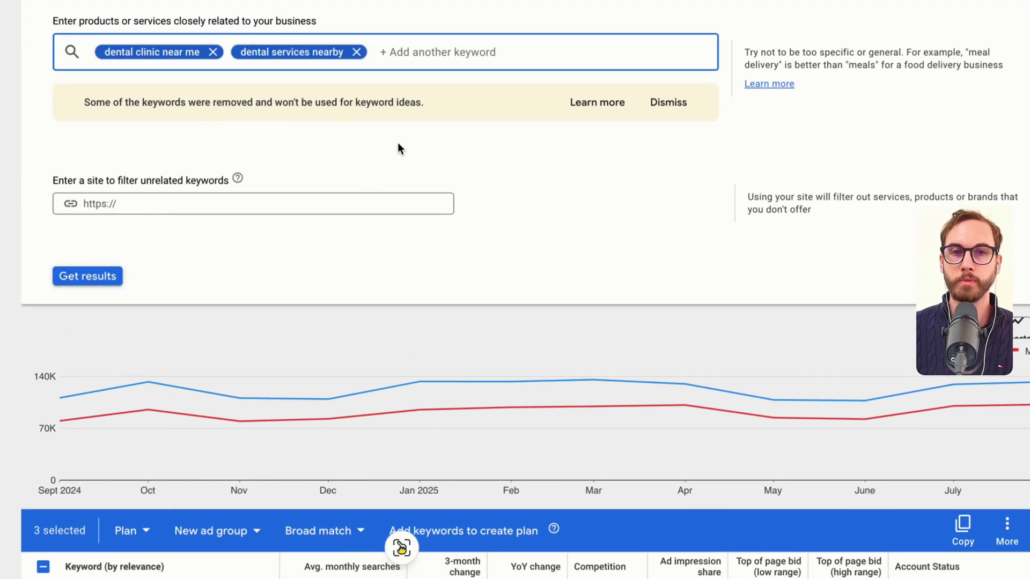
key("BackSpace")
key("BackSpace")
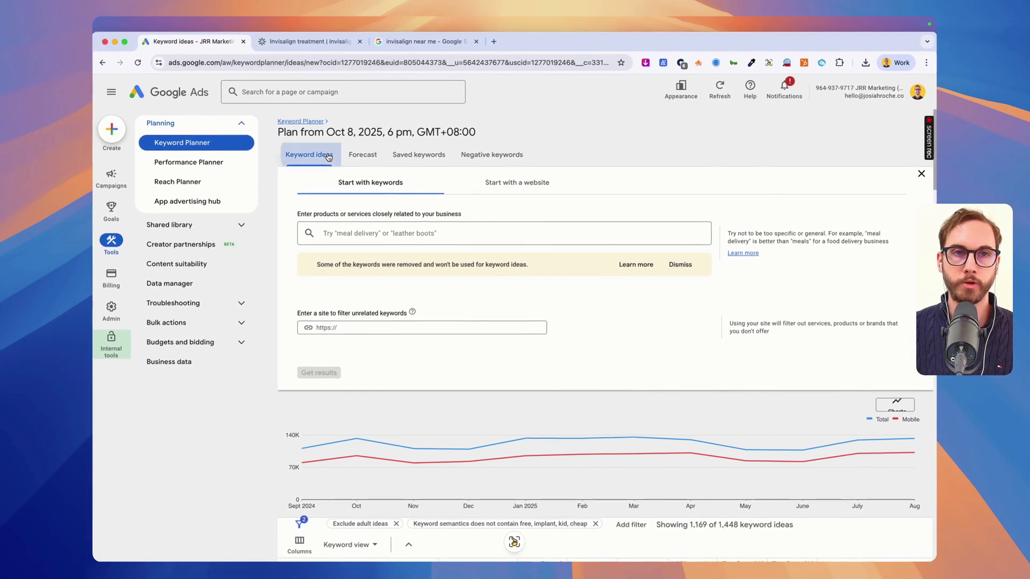
left_click(328, 157)
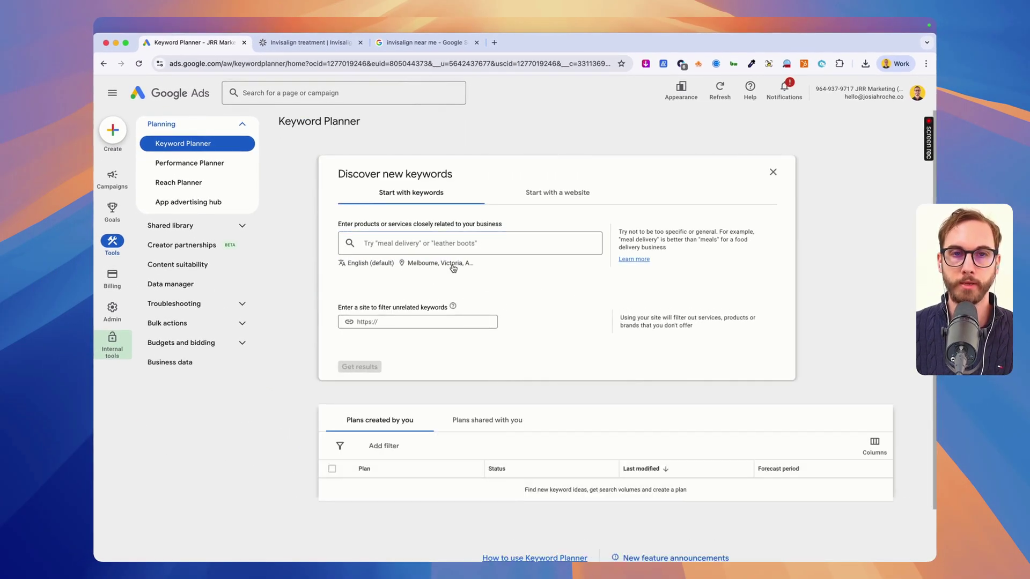
left_click(452, 268)
left_click(503, 285)
left_click(398, 230)
type("australia")
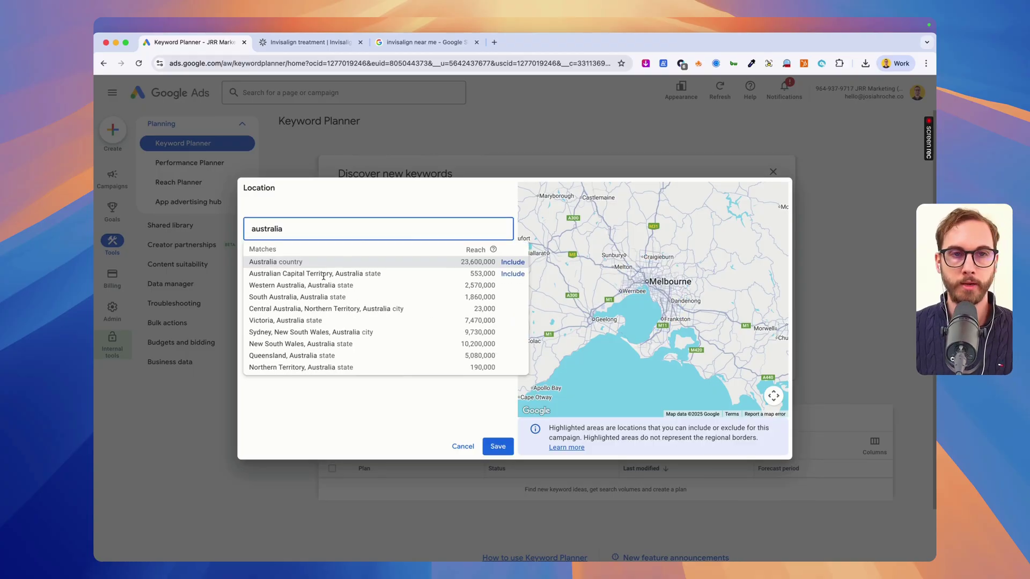
left_click(329, 262)
left_click(498, 447)
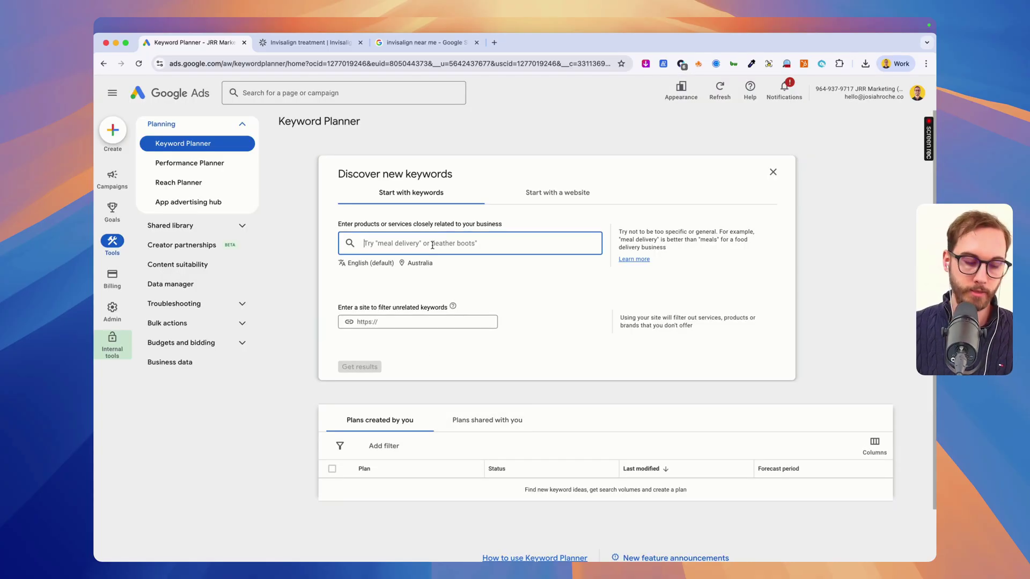
Get ideas for 'king mattress for sale', 'buy king mattress online' and 'buy king mattress'.
left_click(478, 544)
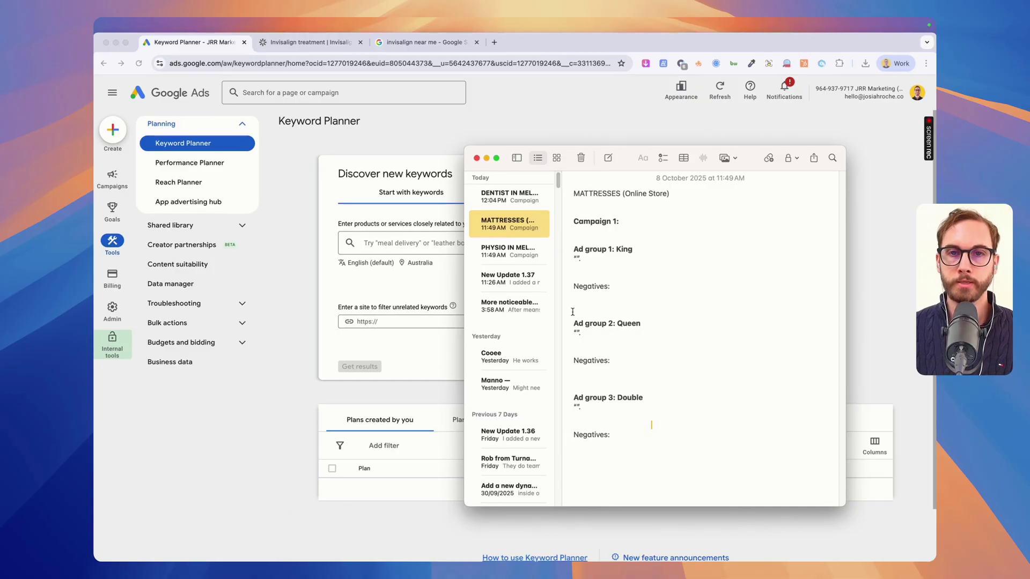
left_click(428, 244)
type("kin")
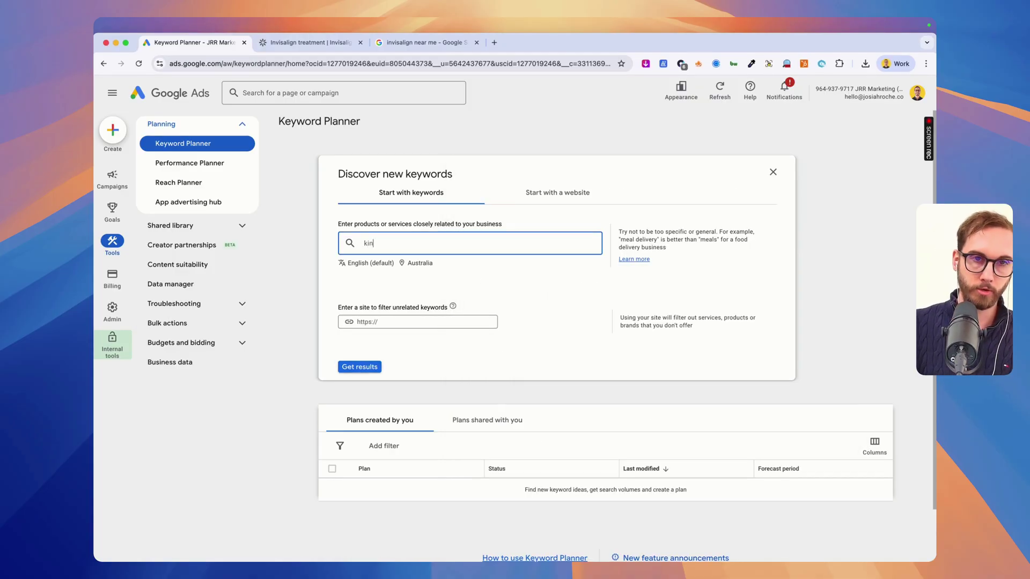
type("g mattress for sale")
key("Return")
type("buy")
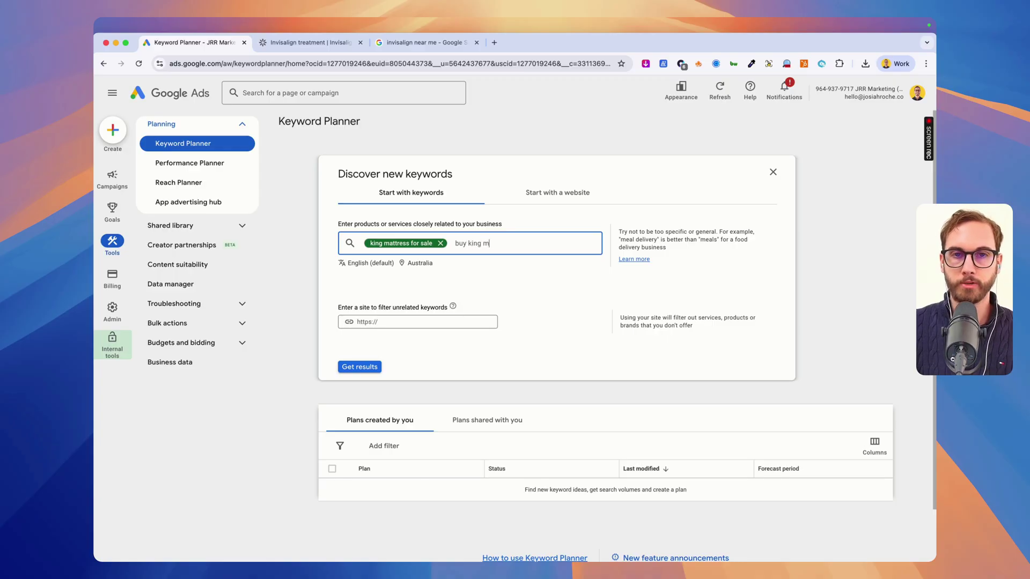
type(" king mattress online")
key("Return")
type("buy")
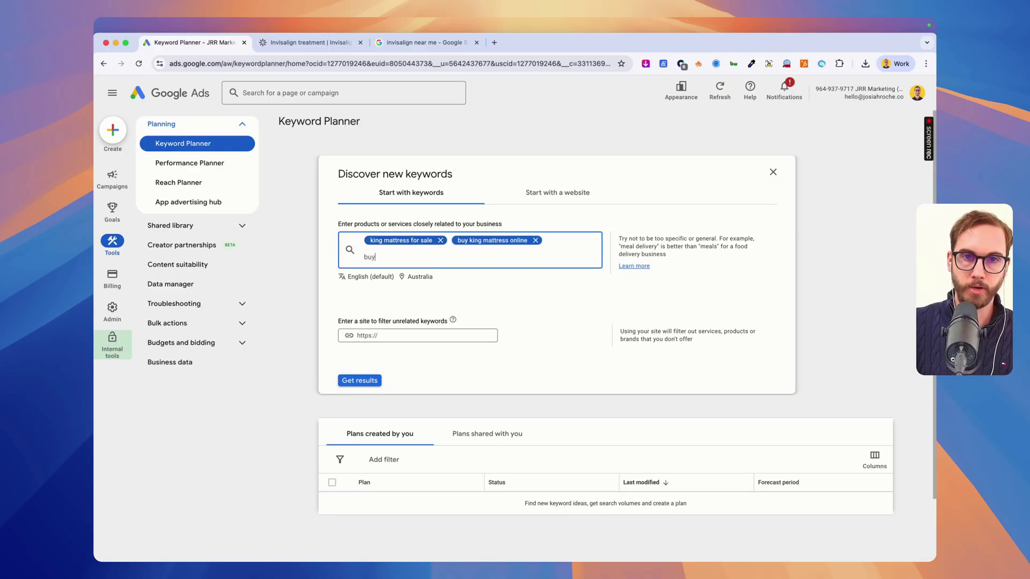
type(" king mattress")
key("Return")
left_click(360, 380)
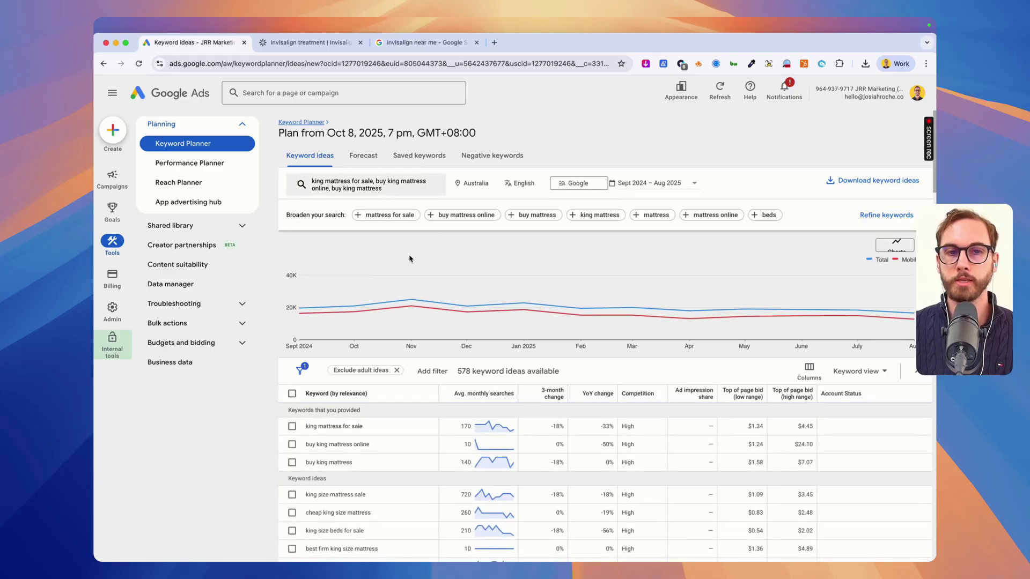
Scroll down to review the 578 king mattress keyword ideas and their bid ranges.
scroll(418, 262, "down", 3)
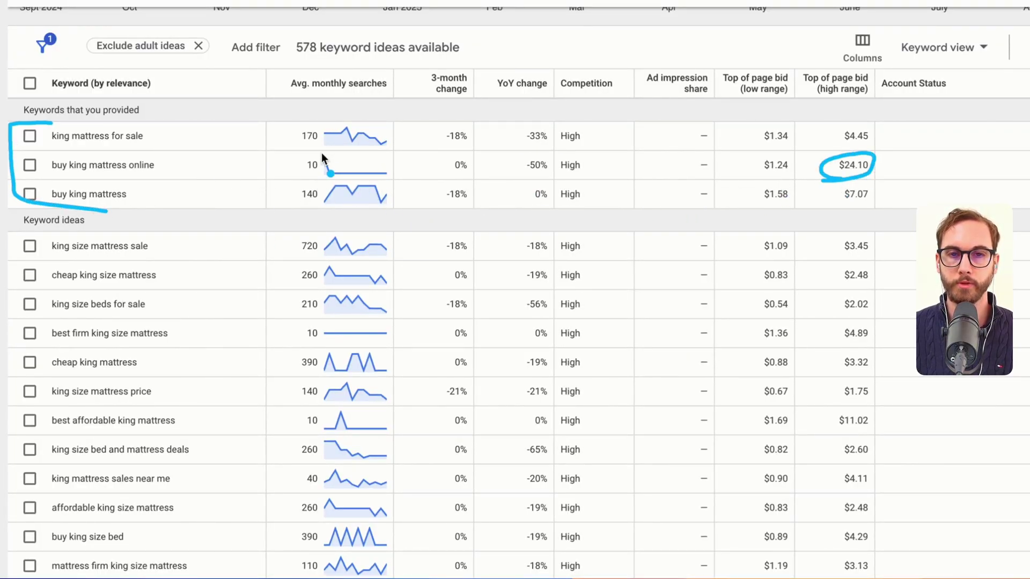
List Cheap and Price as negatives under Ad group 1: King in the mattress note.
scroll(64, 182, "down", 1)
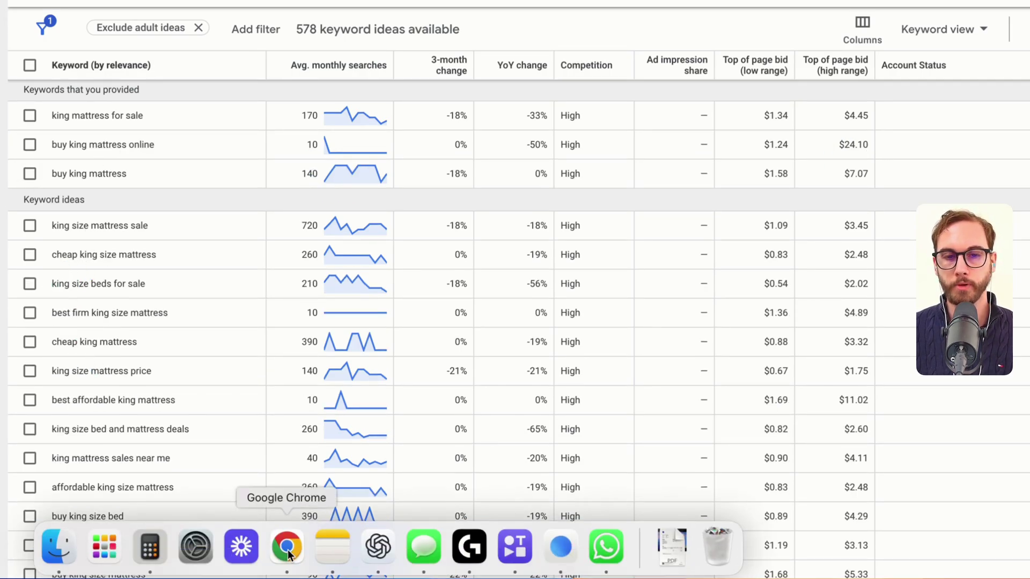
left_click(333, 552)
left_click(535, 158)
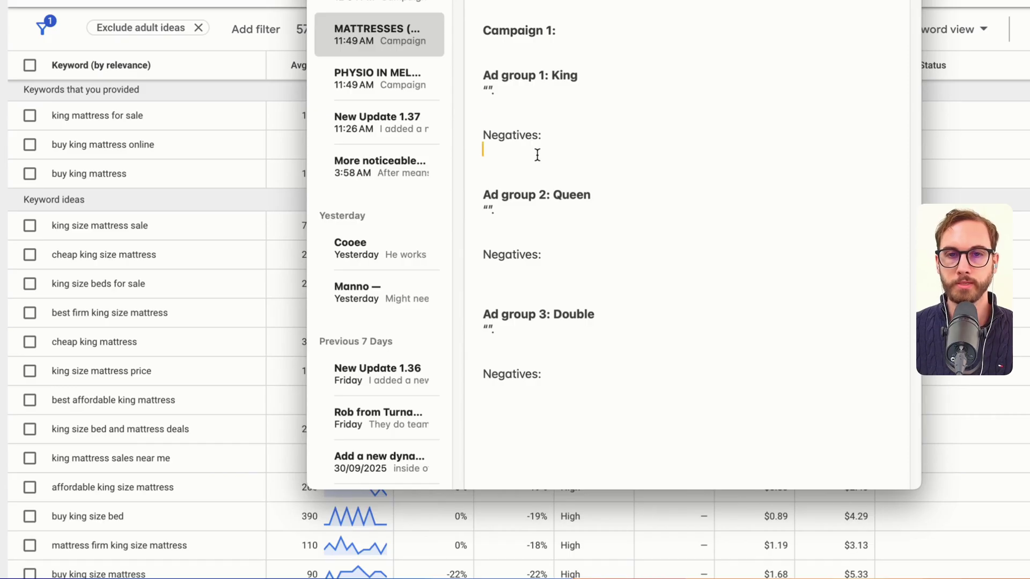
type("Cheap")
key("Return")
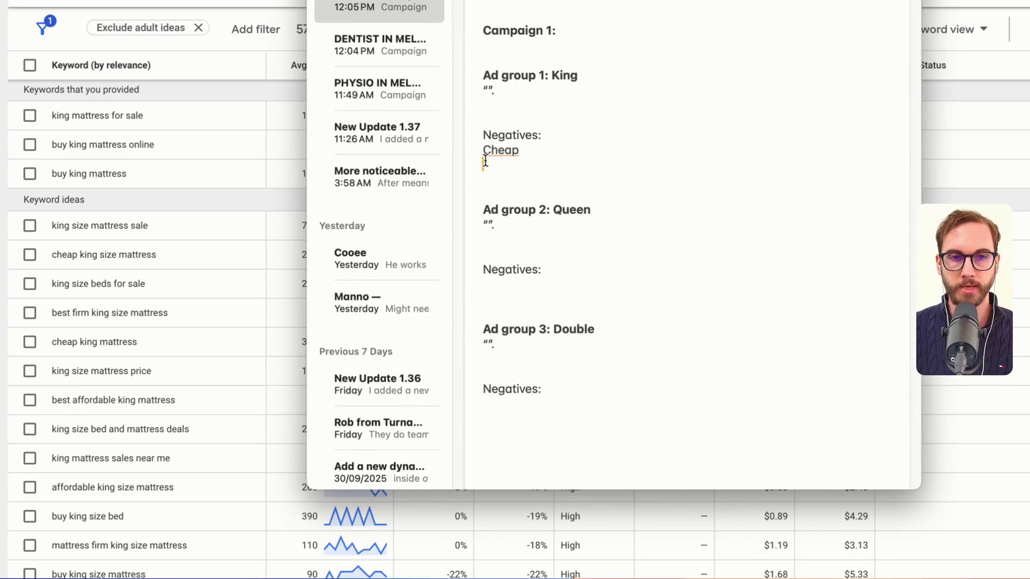
type("price")
left_click(633, 142)
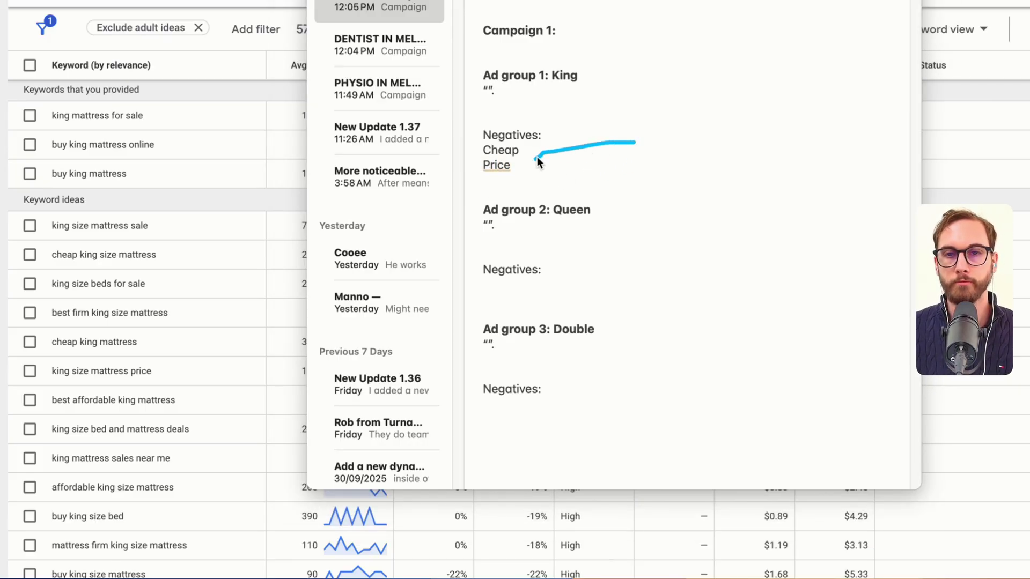
Tick king mattress for sale, buy king mattress online, king size mattress sale, buy king mattress, and king mattress sales near me.
left_click(53, 239)
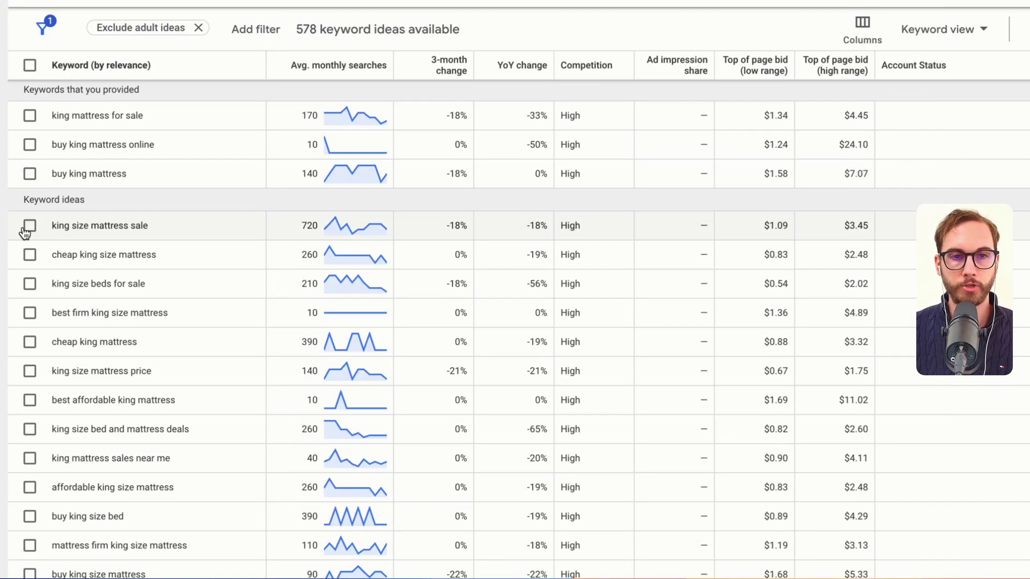
left_click(30, 225)
left_click(29, 116)
left_click(30, 144)
left_click(30, 173)
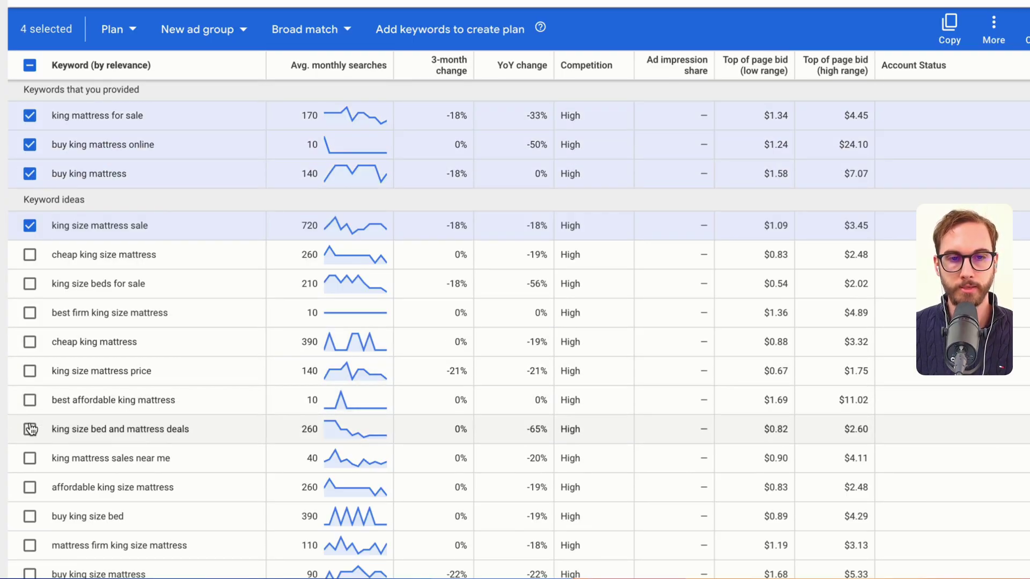
left_click(29, 458)
scroll(405, 511, "down", 1)
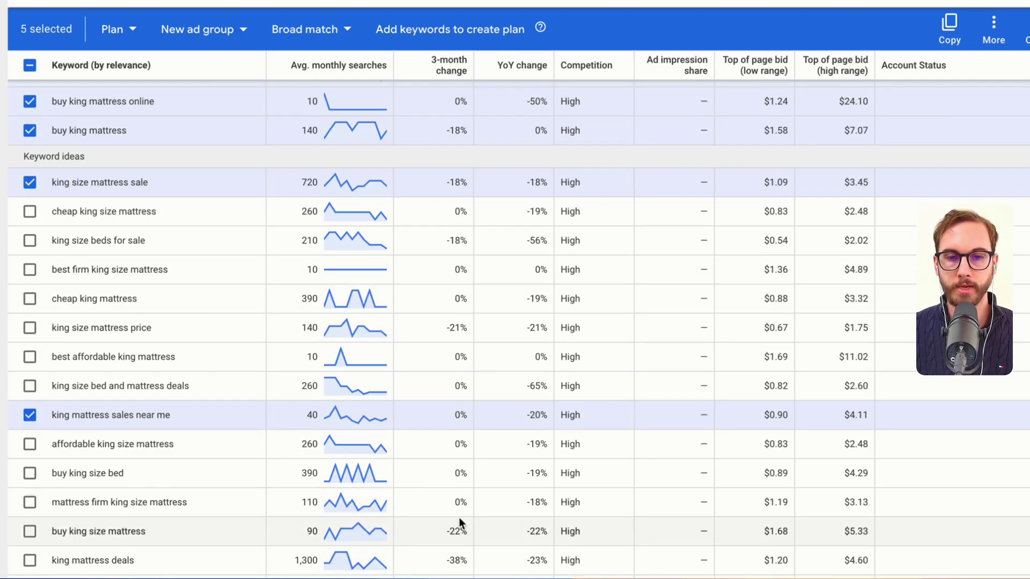
scroll(376, 300, "down", 1)
scroll(466, 262, "up", 4)
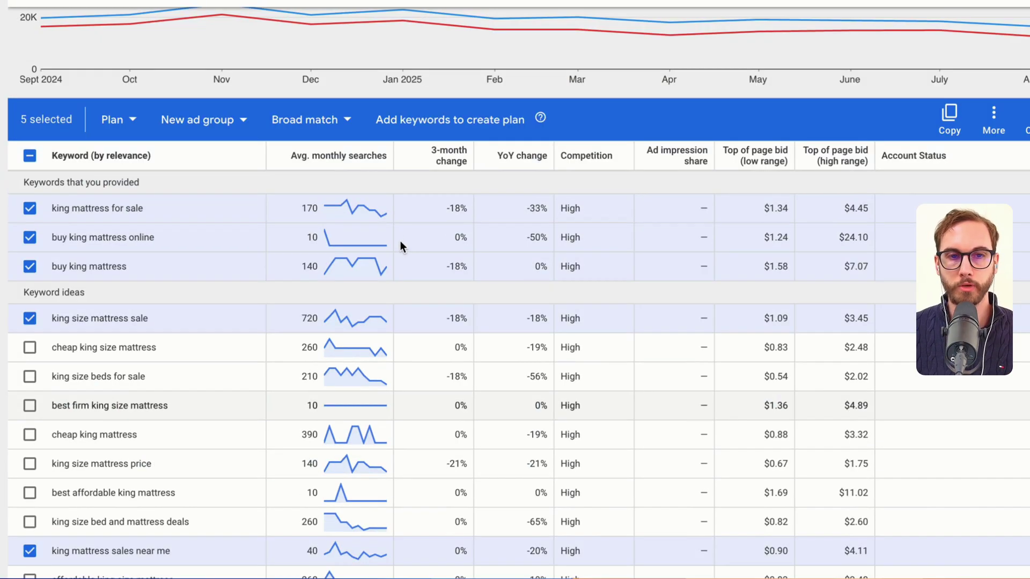
Add "king mattress for sale" in quotes on the first line under Ad group 1: King.
triple_click(136, 208)
key("ctrl+c")
left_click(333, 545)
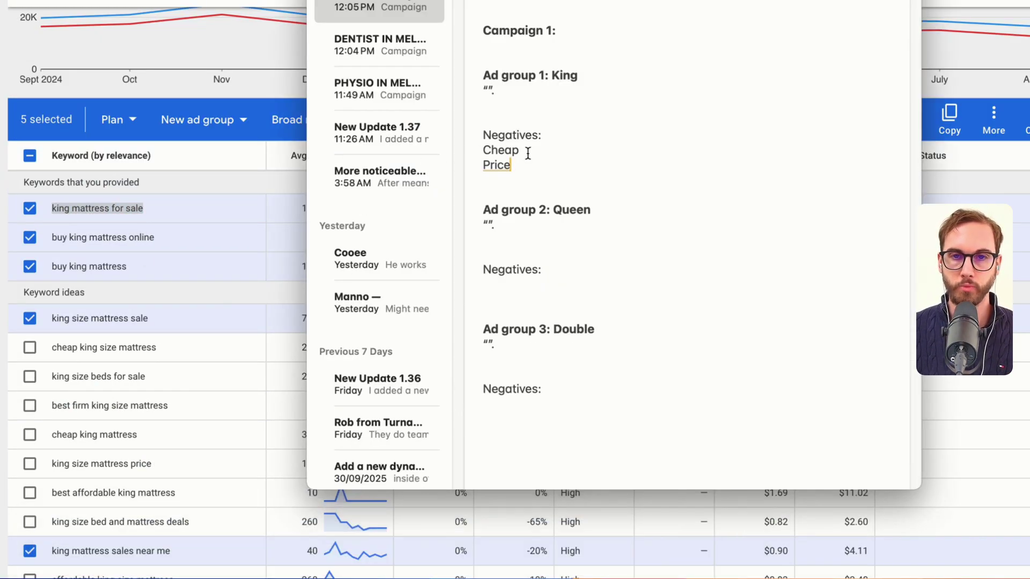
triple_click(488, 90)
type("\"")
key("ctrl+v")
type("\"")
key("Return")
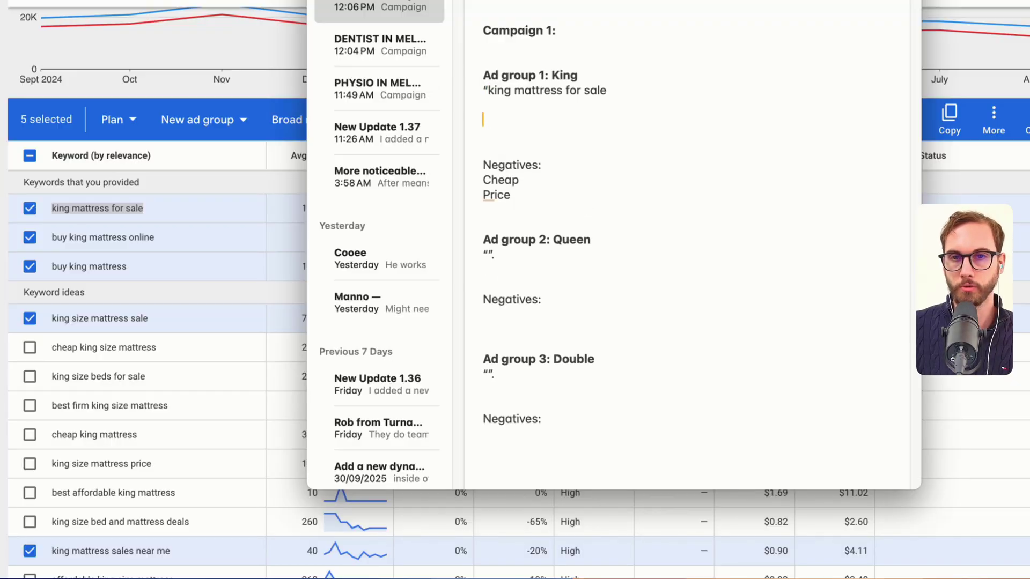
Add "buy king mattress online" in quotes as the King group's second keyword.
triple_click(102, 237)
key("super+c")
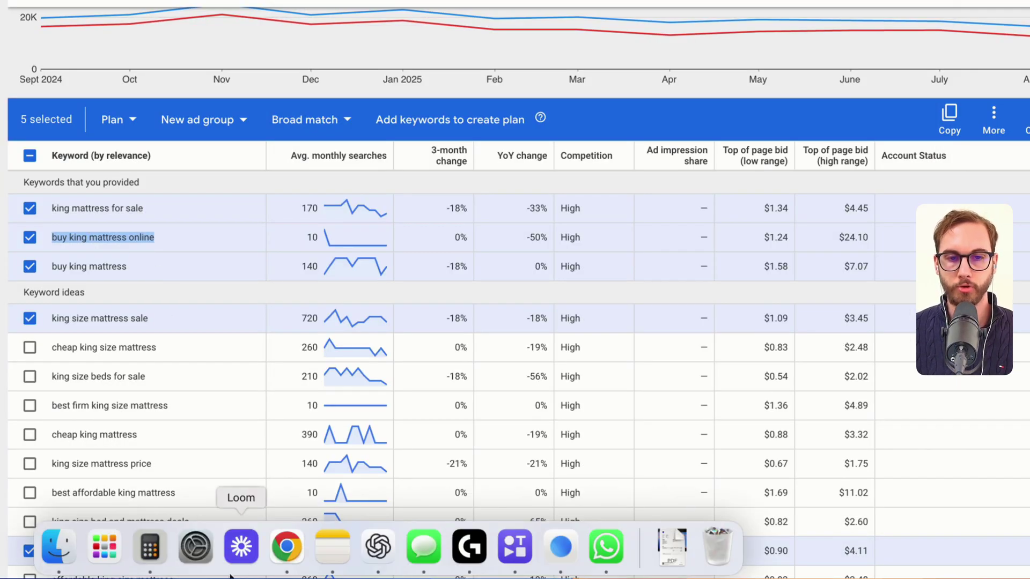
left_click(333, 544)
type("\"")
key("super+v")
key("BackSpace")
key("BackSpace")
type("\"")
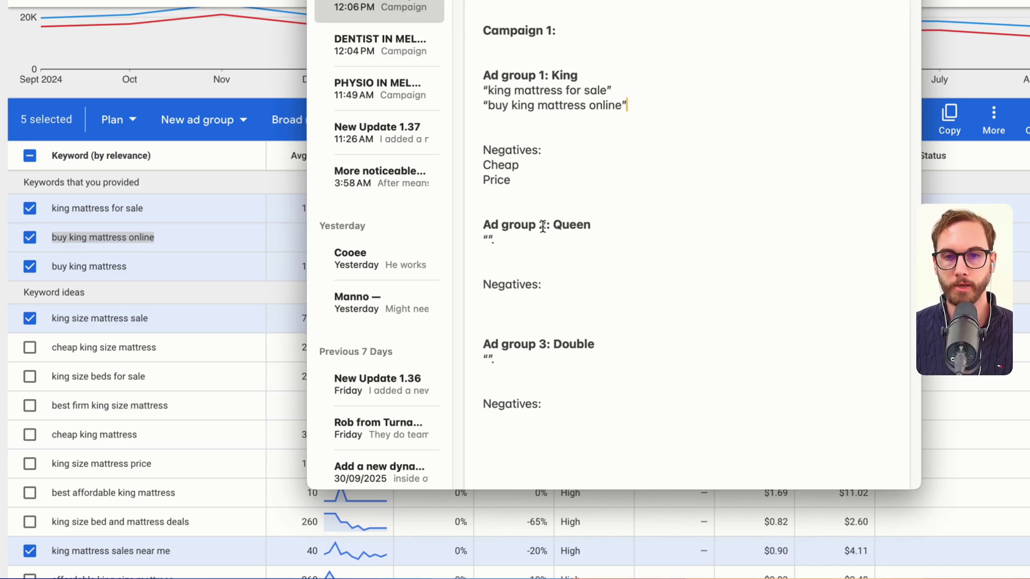
Add Queen, Double and Single below Price in the King group's negatives.
left_click(574, 185)
key("Return")
type("Queen")
key("Return")
type("double")
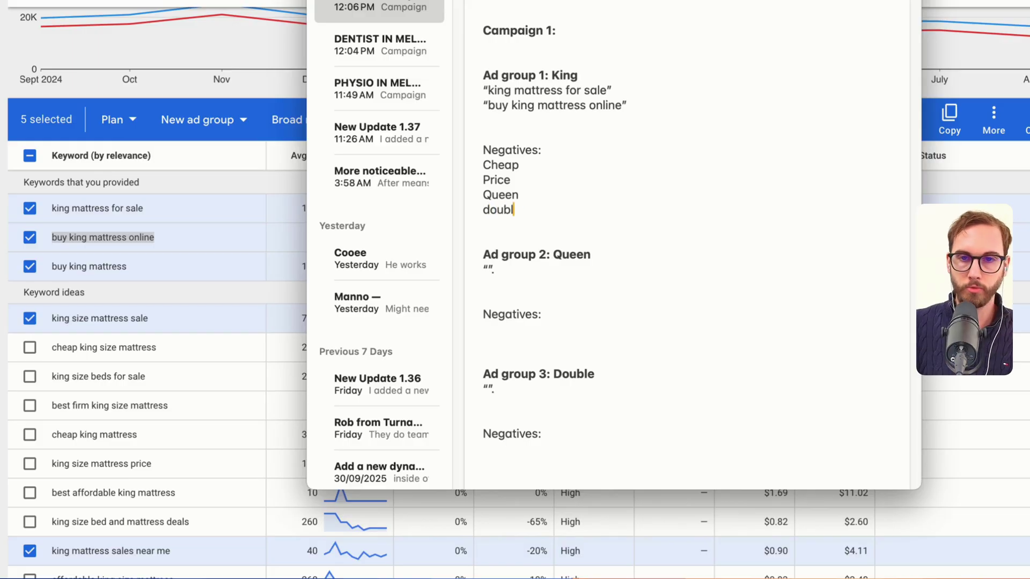
key("Return")
type("single")
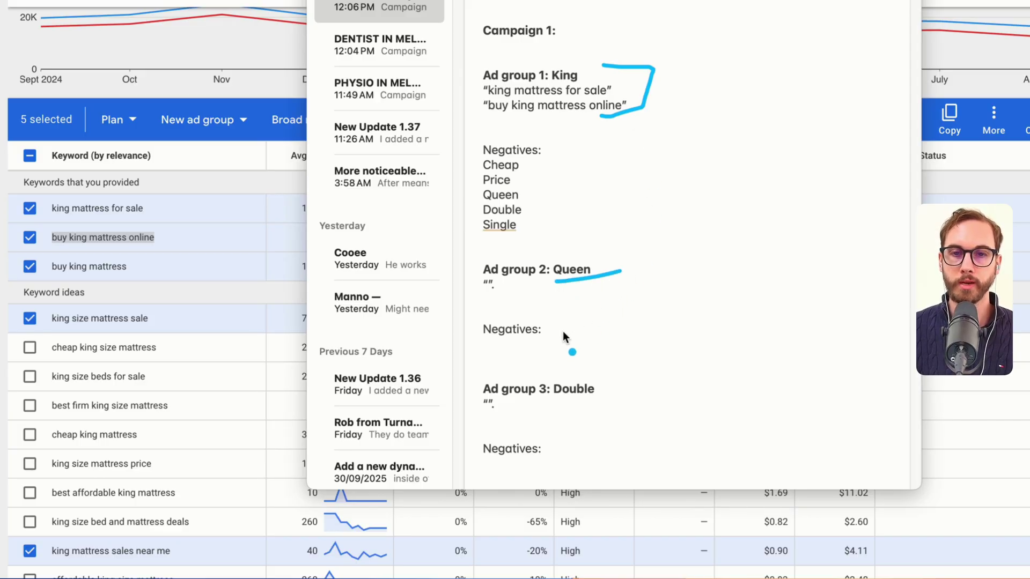
left_click_drag(559, 410, 681, 408)
List King and Queen as negatives under the Double ad group.
left_click(573, 448)
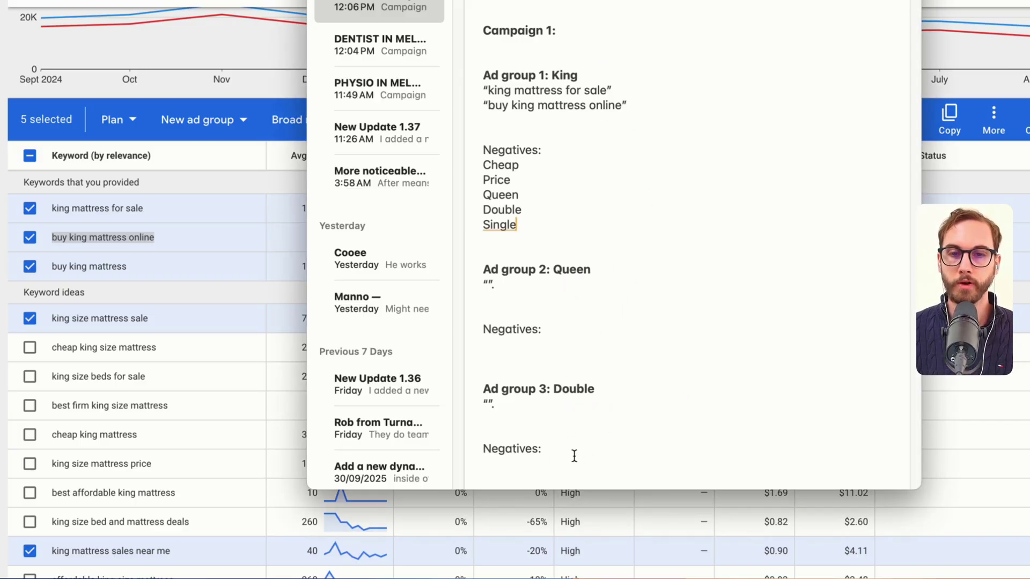
key("Return")
type("king")
key("Return")
type("queen")
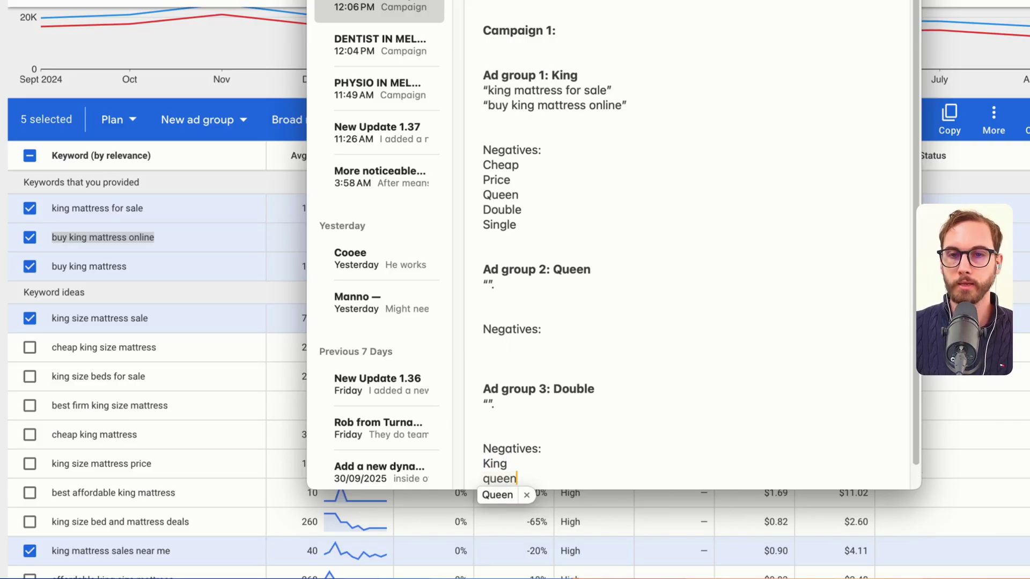
left_click(597, 315)
List King, Double and Single as negatives under the Queen ad group.
left_click(582, 329)
key("Return")
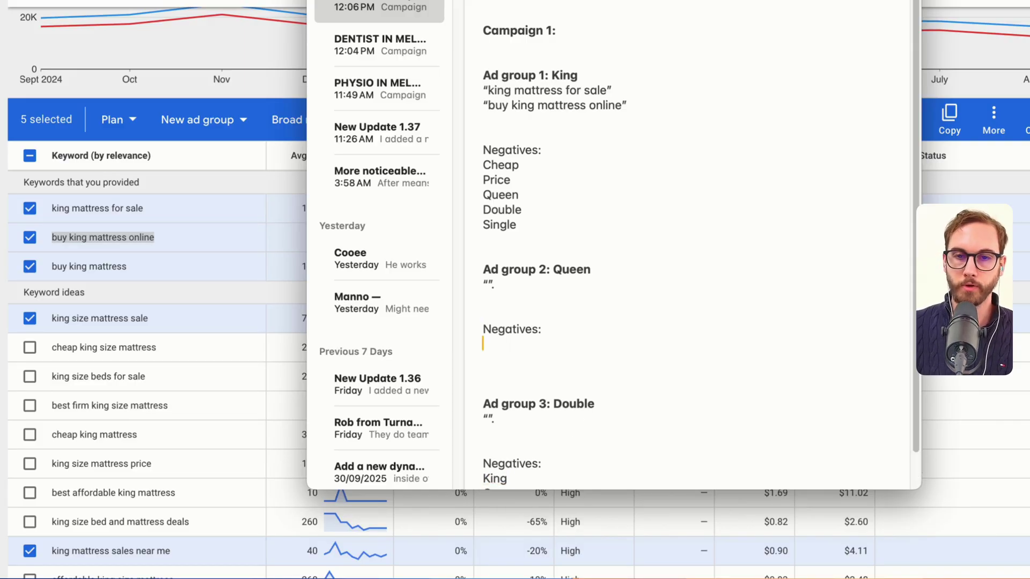
type("King")
key("Return")
type("double")
key("Return")
type("s")
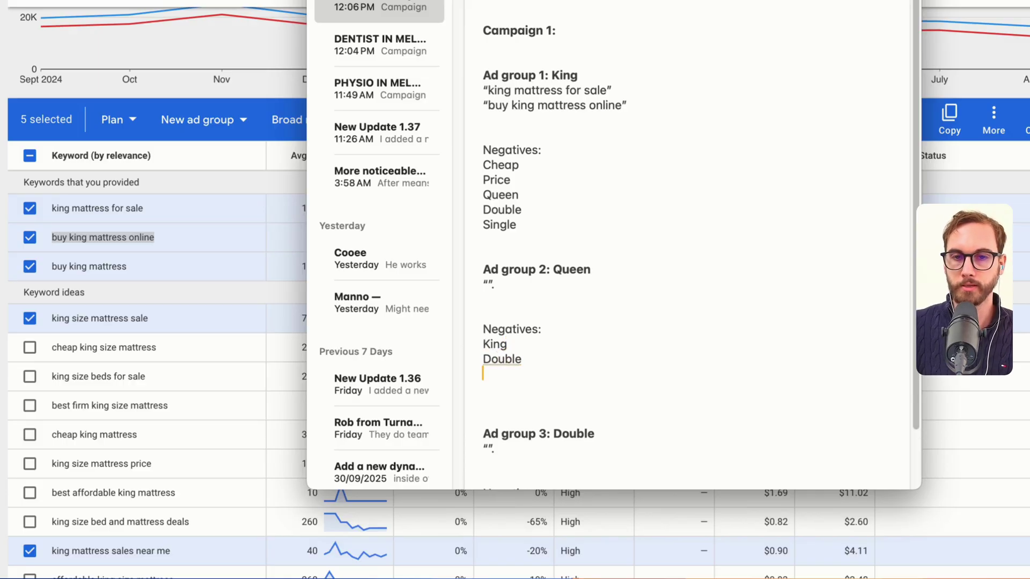
type("ingle")
left_click_drag(632, 308, 529, 330)
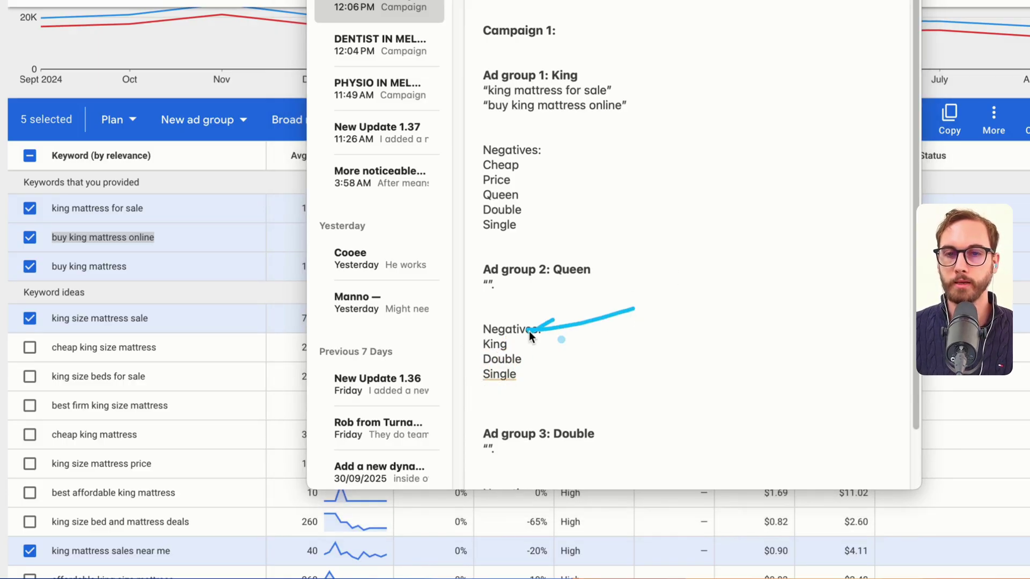
Select the PHYSIO IN MELBOURNE note, then clear the mattress seed keywords in Keyword Planner.
left_click(382, 92)
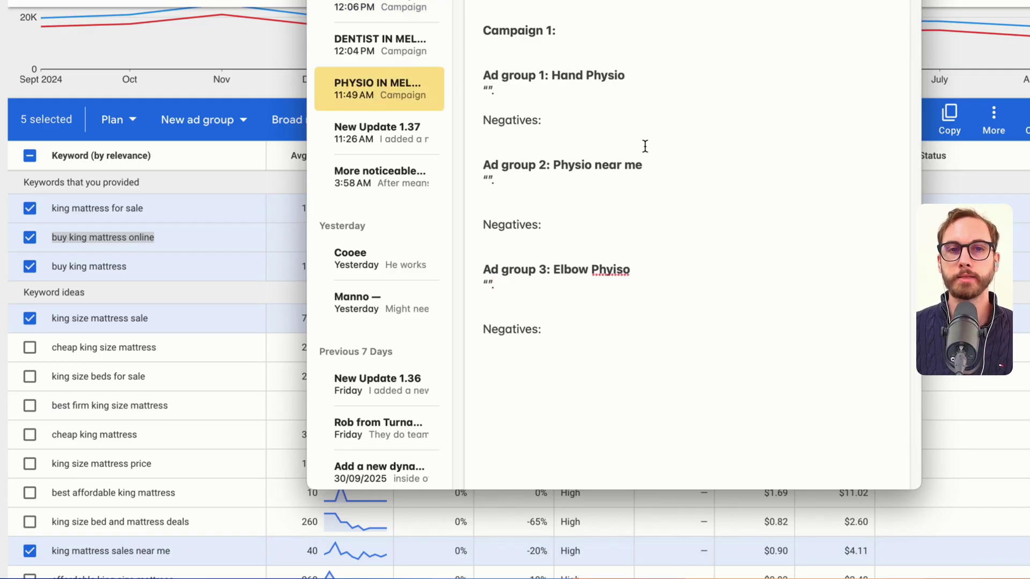
key("super+Tab")
scroll(381, 215, "up", 7)
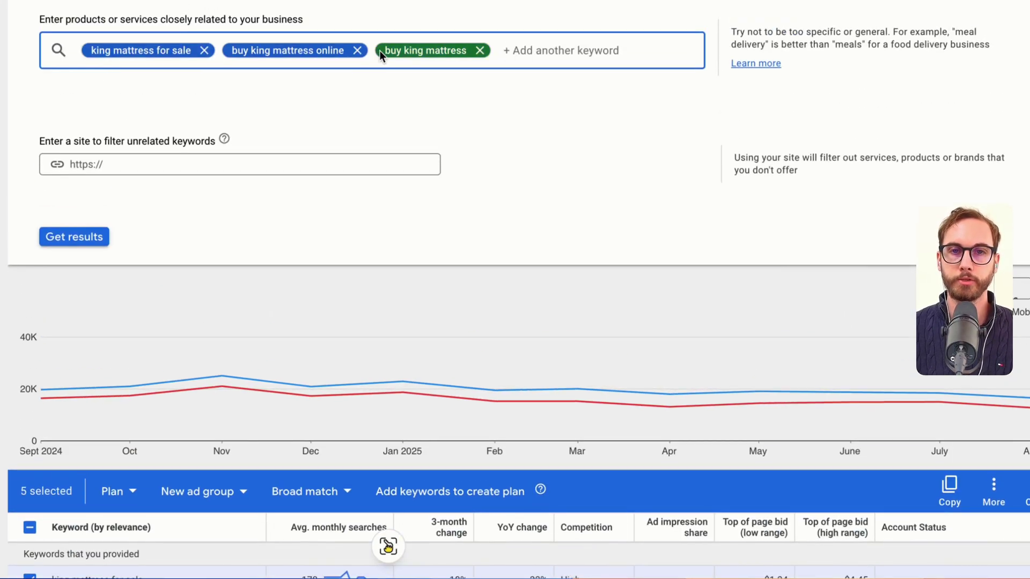
key("BackSpace")
key("BackSpace")
key("BackSpace")
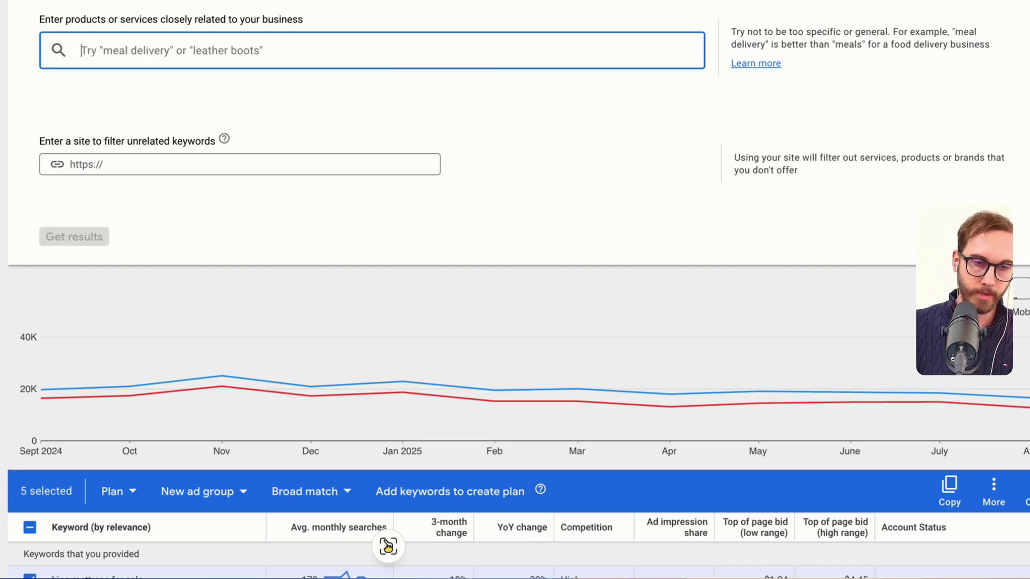
type("physio near me")
key("Return")
type("physio mattres")
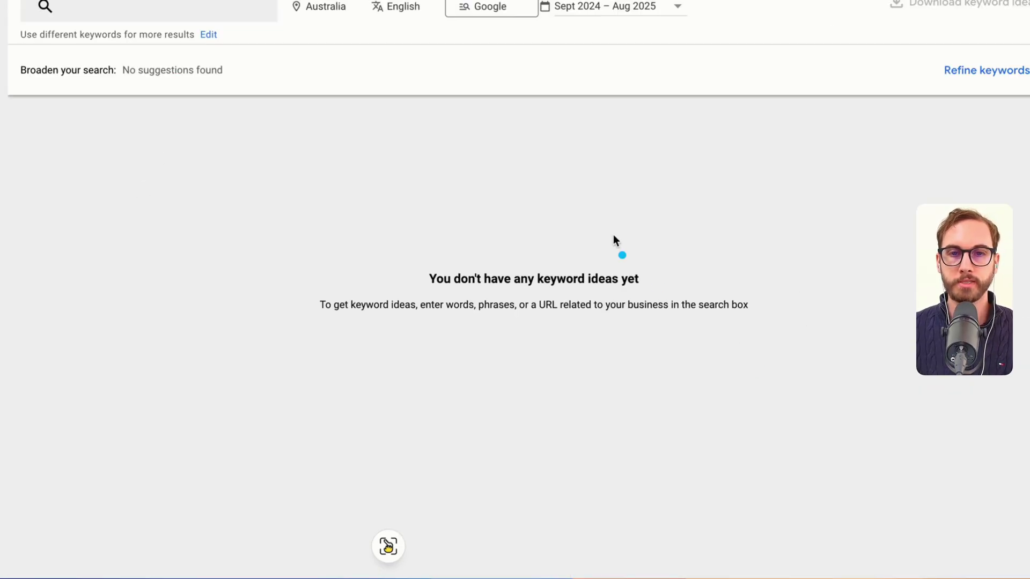
left_click_drag(375, 87, 440, 243)
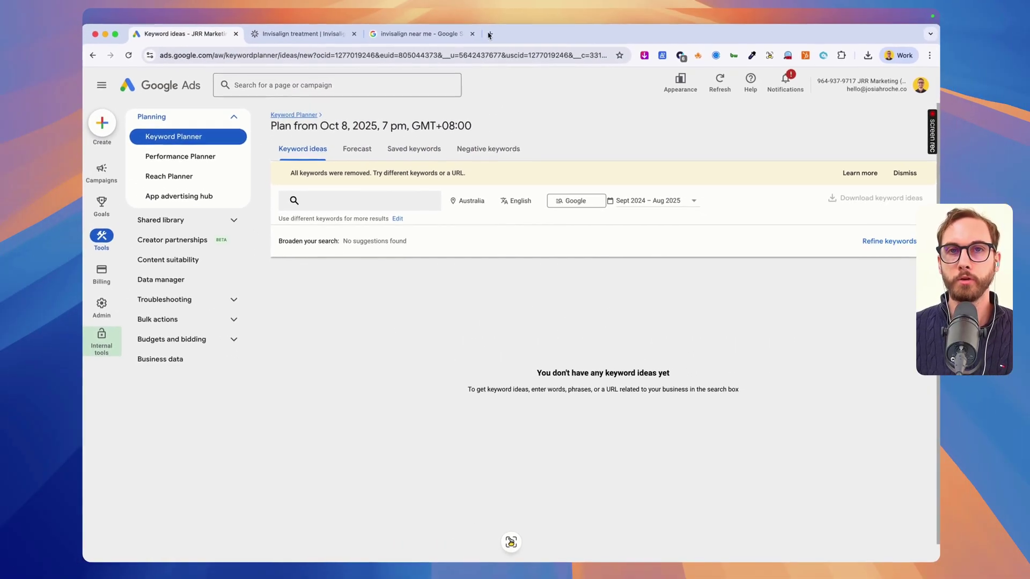
Google 'physio melbourne' and copy the Physio Melbourne clinic website's address.
key("super+t")
type("physio melbourne")
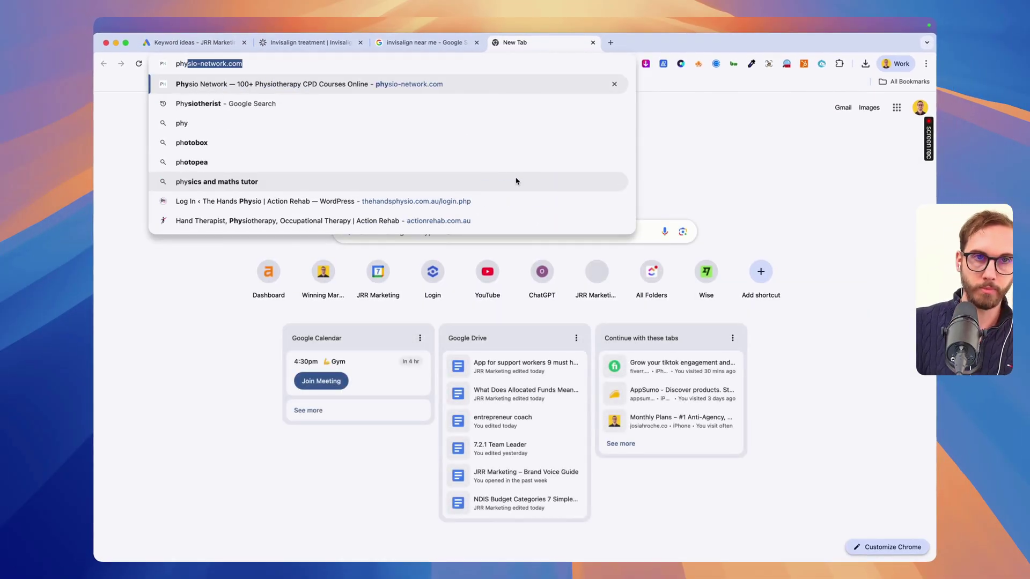
key("Return")
scroll(341, 346, "down", 5)
scroll(341, 346, "down", 6)
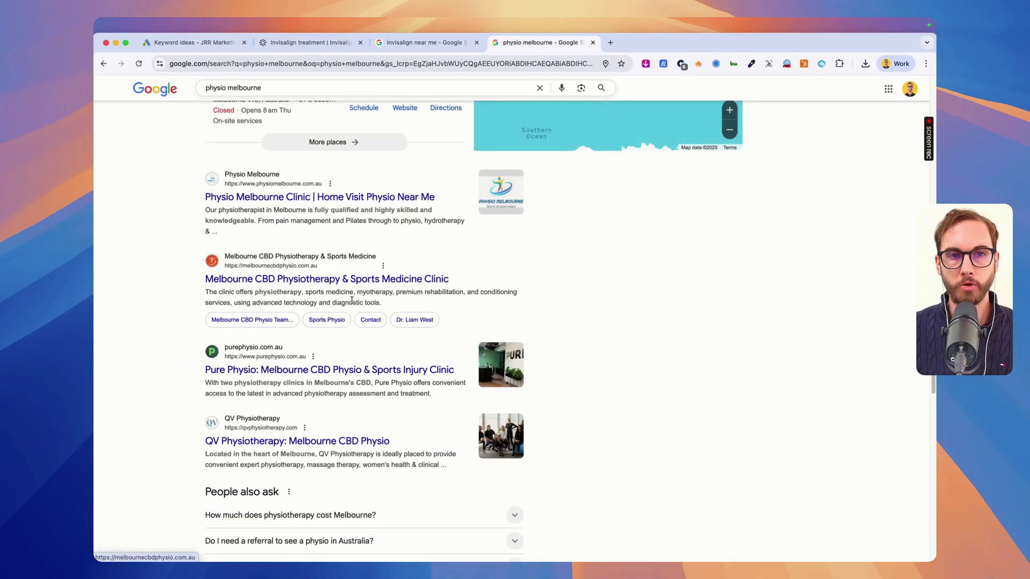
left_click(320, 196)
left_click(535, 63)
key("super+w")
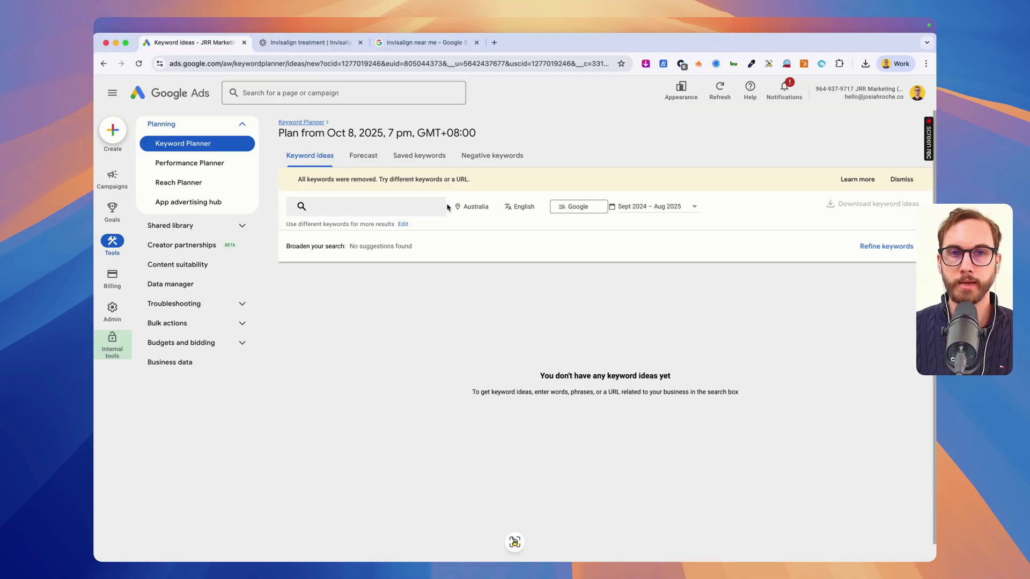
Get keyword ideas from the pasted physiomelbourne.com.au URL, using only this page.
left_click(396, 207)
left_click(475, 194)
key("super+v")
left_click(373, 282)
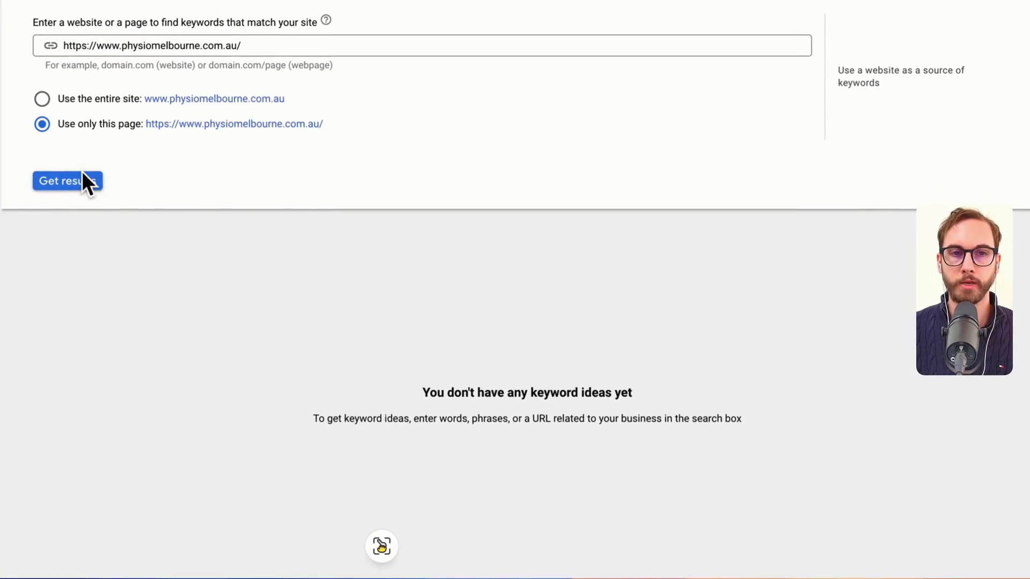
left_click(91, 192)
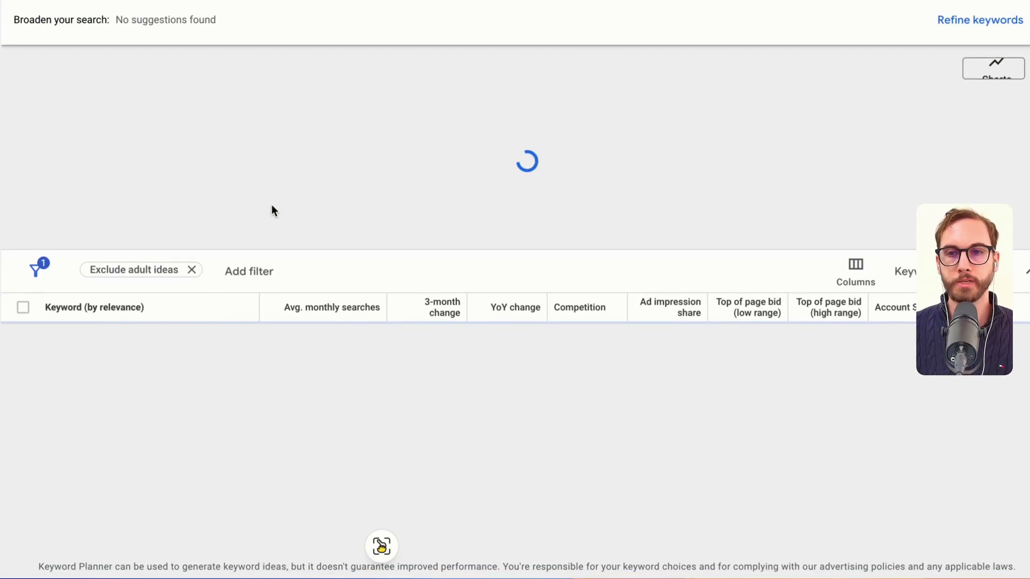
scroll(246, 214, "down", 5)
scroll(246, 208, "up", 1)
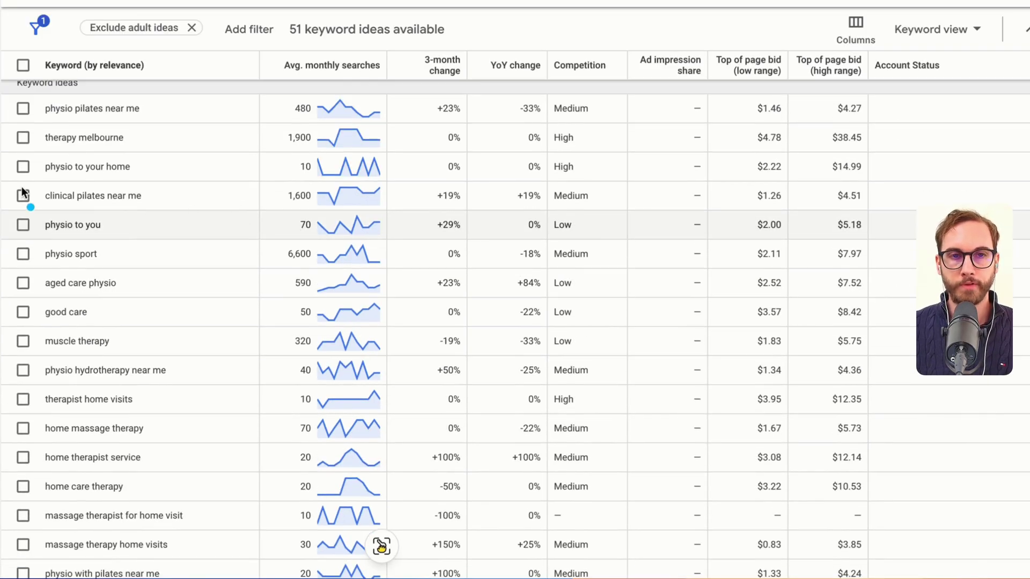
left_click_drag(47, 124, 161, 111)
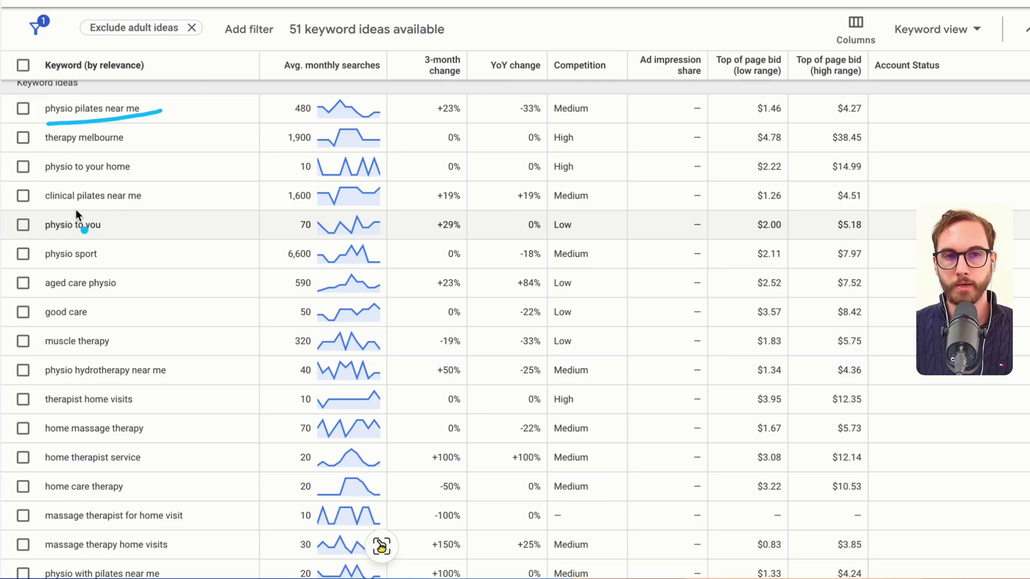
left_click_drag(46, 144, 134, 145)
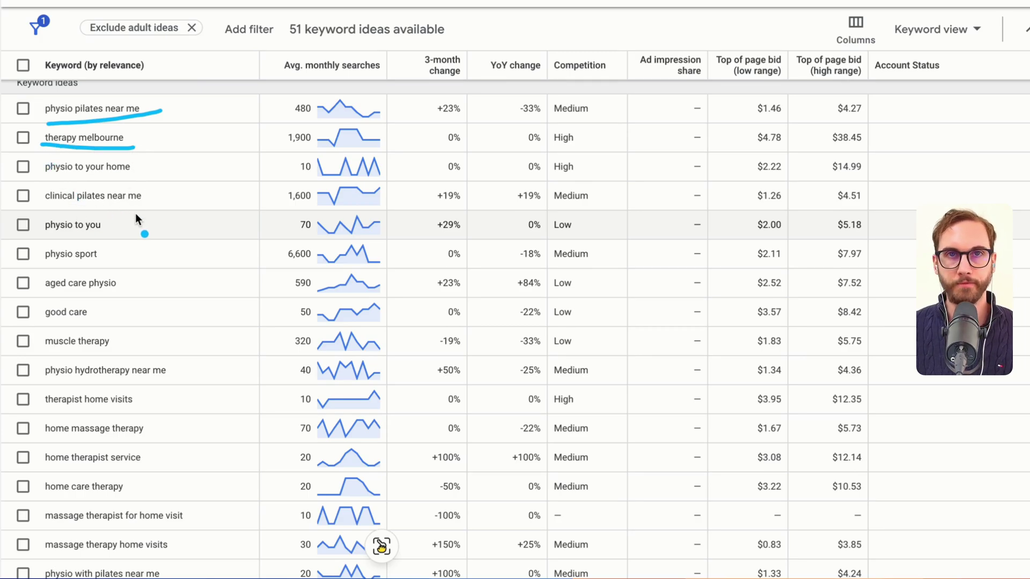
key("Escape")
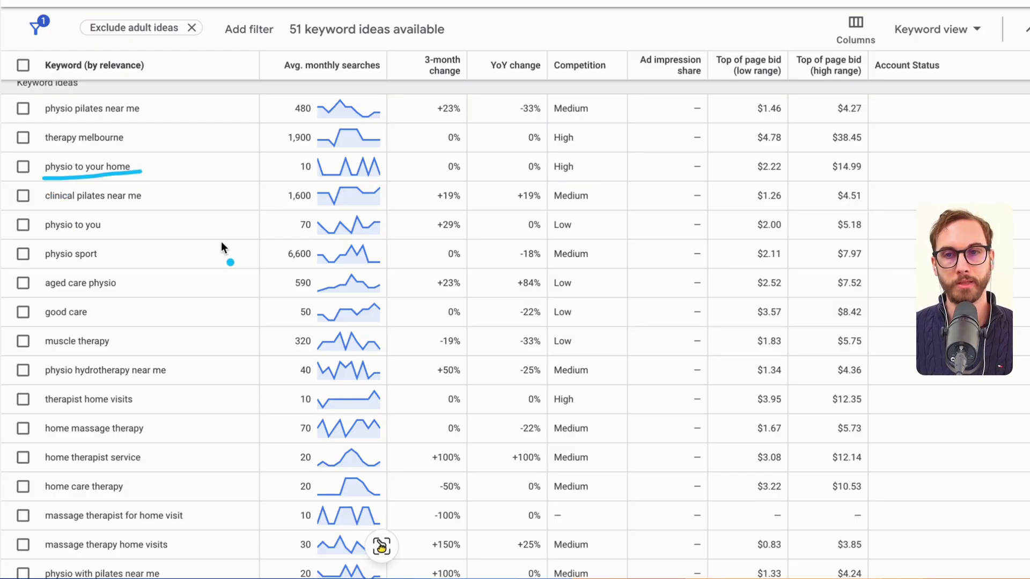
Tick the ideas 'physios near me open today' and 'physiotherapist fees near me'.
scroll(161, 209, "down", 4)
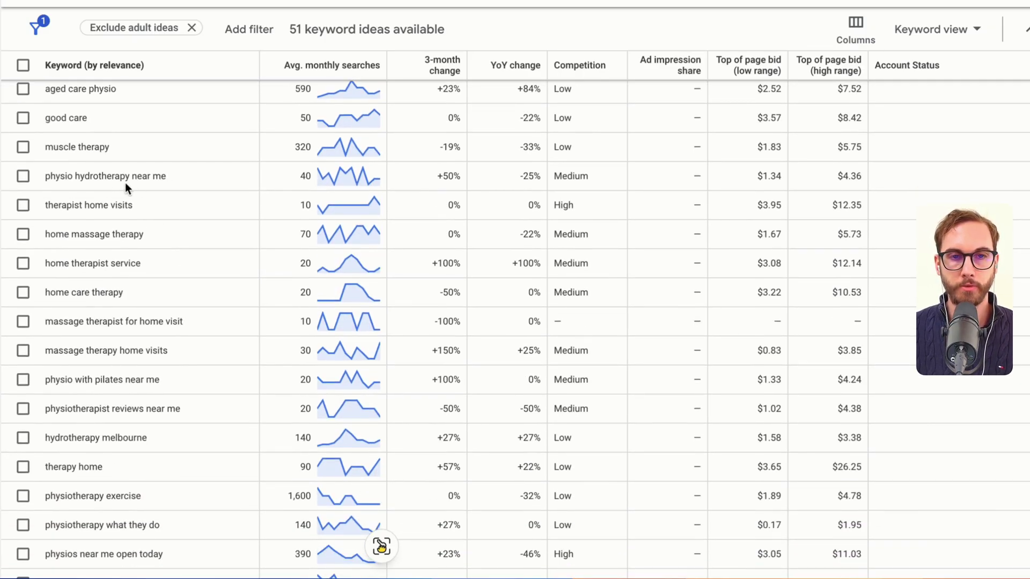
scroll(197, 245, "down", 5)
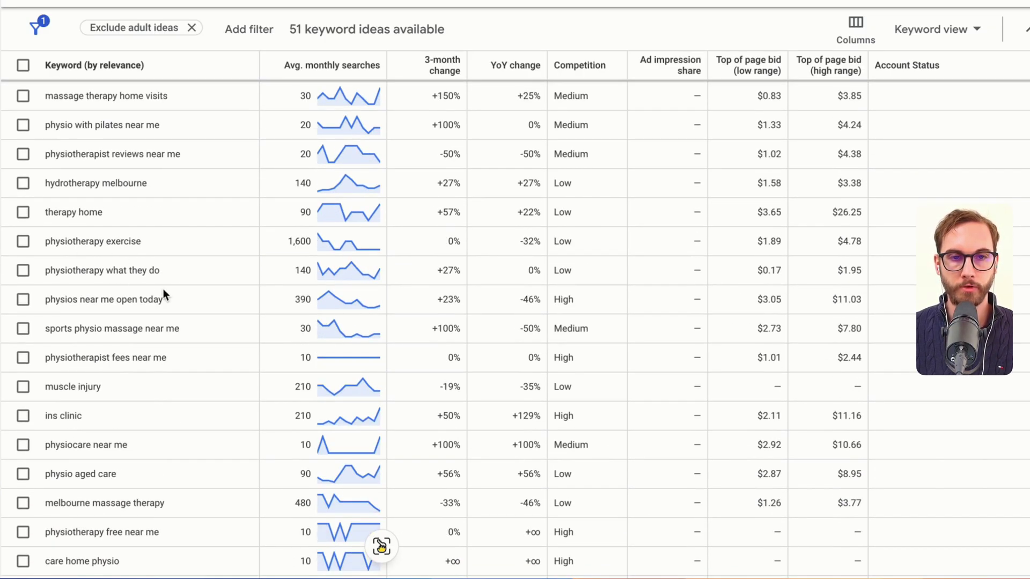
scroll(123, 281, "down", 1)
left_click_drag(41, 295, 149, 294)
left_click_drag(320, 274, 322, 279)
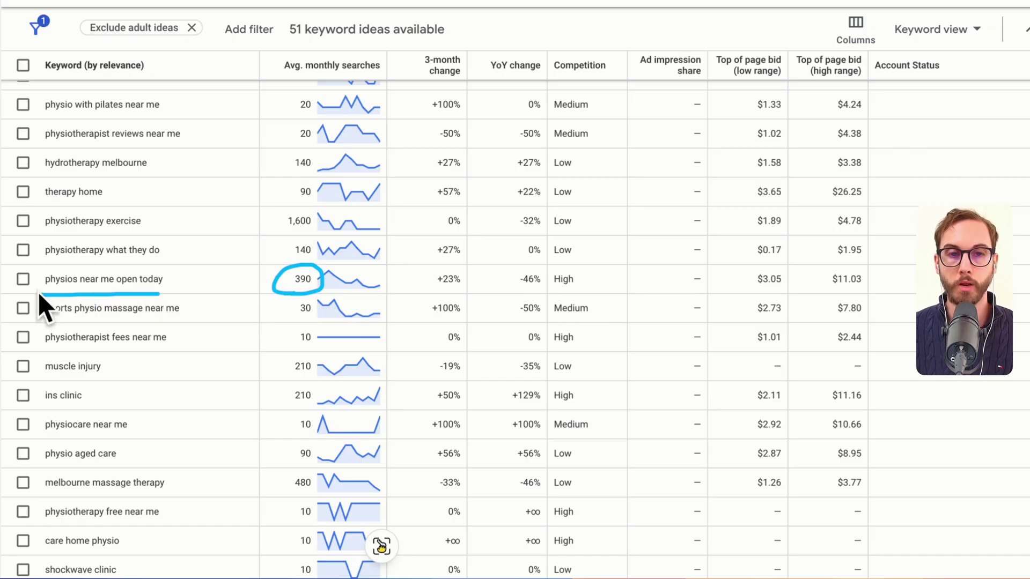
left_click(23, 279)
left_click(23, 337)
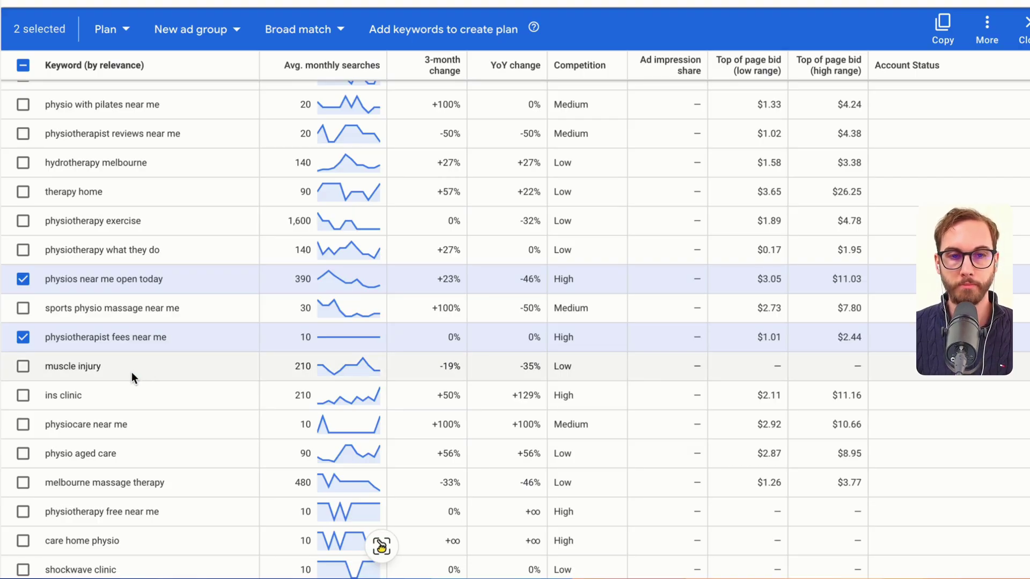
scroll(131, 373, "down", 1)
scroll(137, 416, "down", 2)
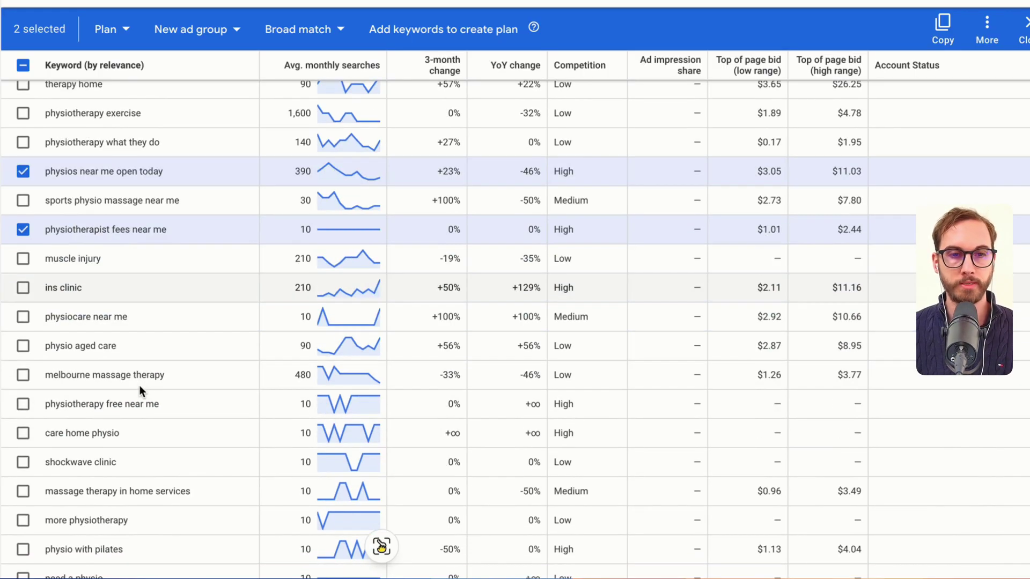
scroll(167, 358, "down", 3)
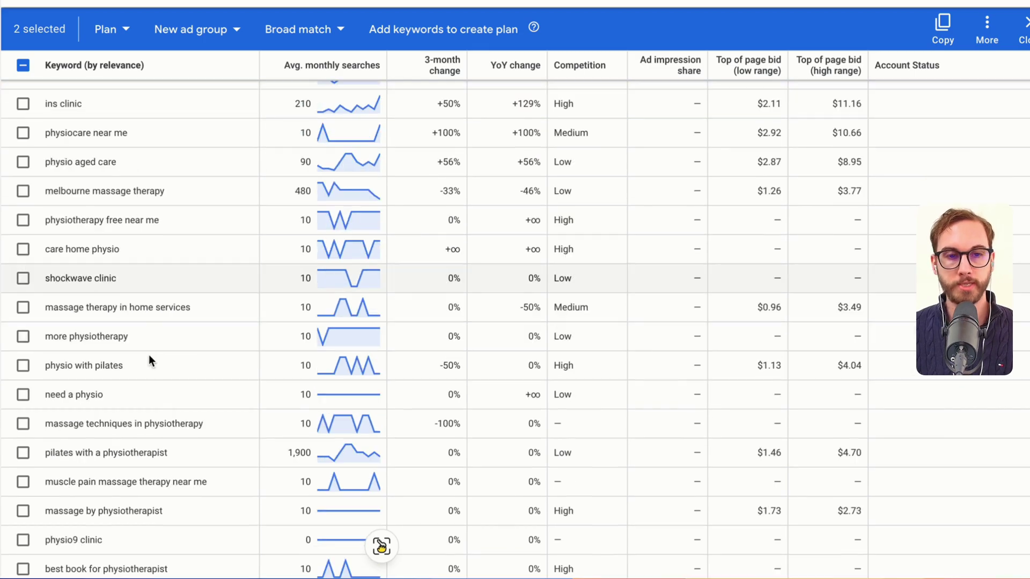
scroll(186, 307, "down", 4)
scroll(184, 310, "up", 15)
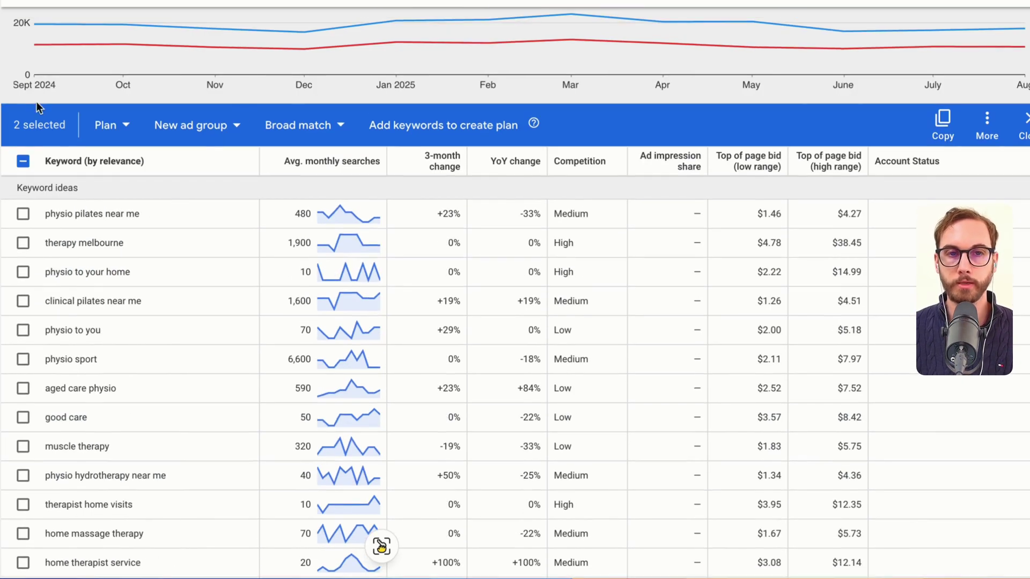
scroll(240, 107, "up", 3)
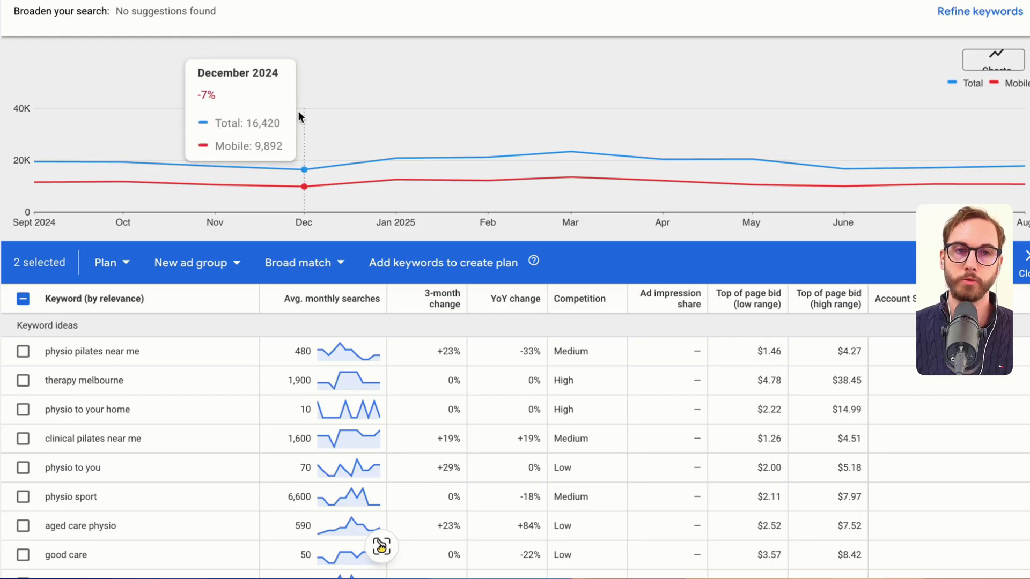
scroll(303, 113, "down", 15)
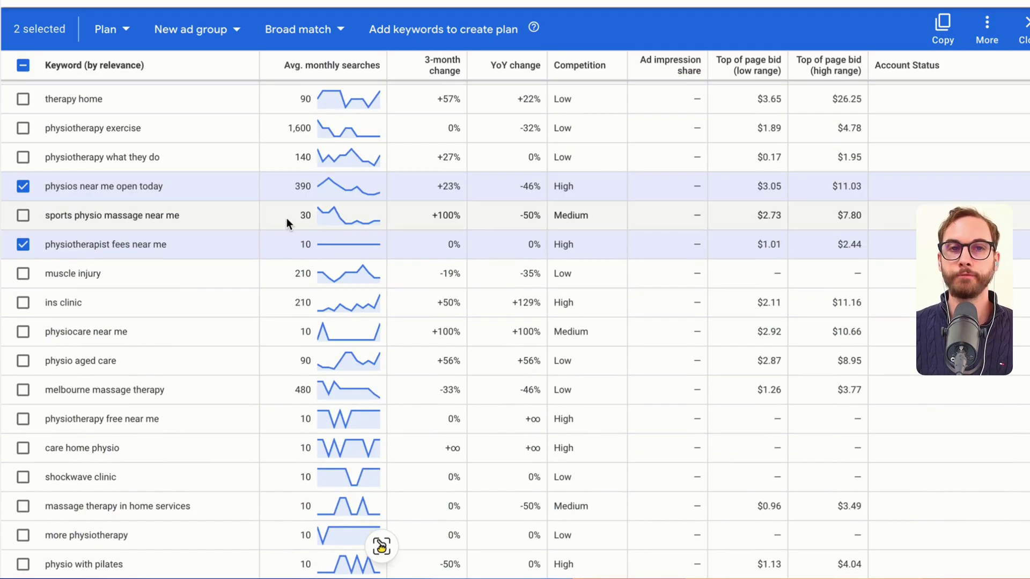
scroll(287, 218, "up", 3)
scroll(286, 218, "up", 10)
scroll(273, 221, "up", 1)
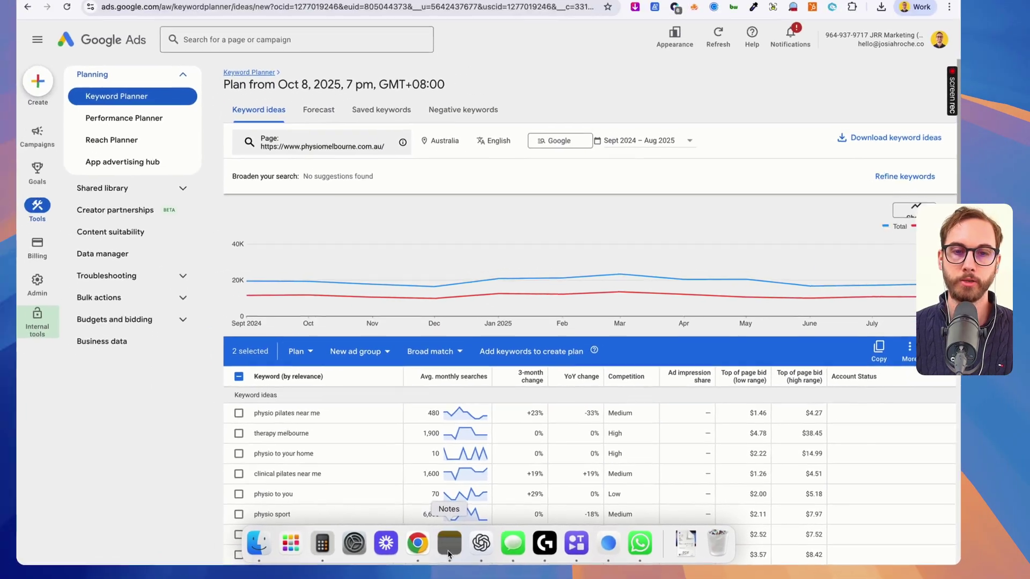
Show the PHYSIO IN MELBOURNE note via the Notes icon in the Dock.
left_click(271, 545)
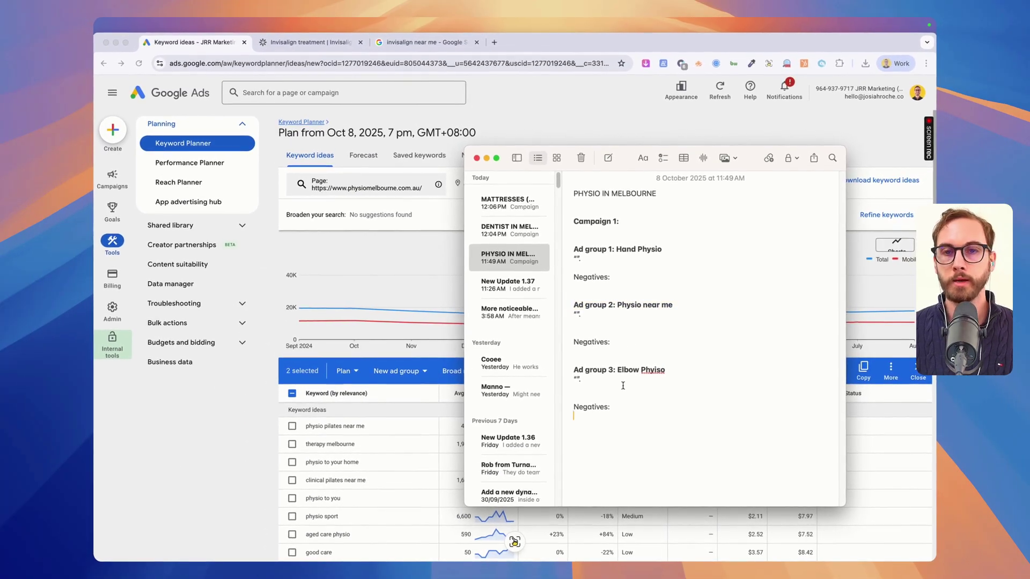